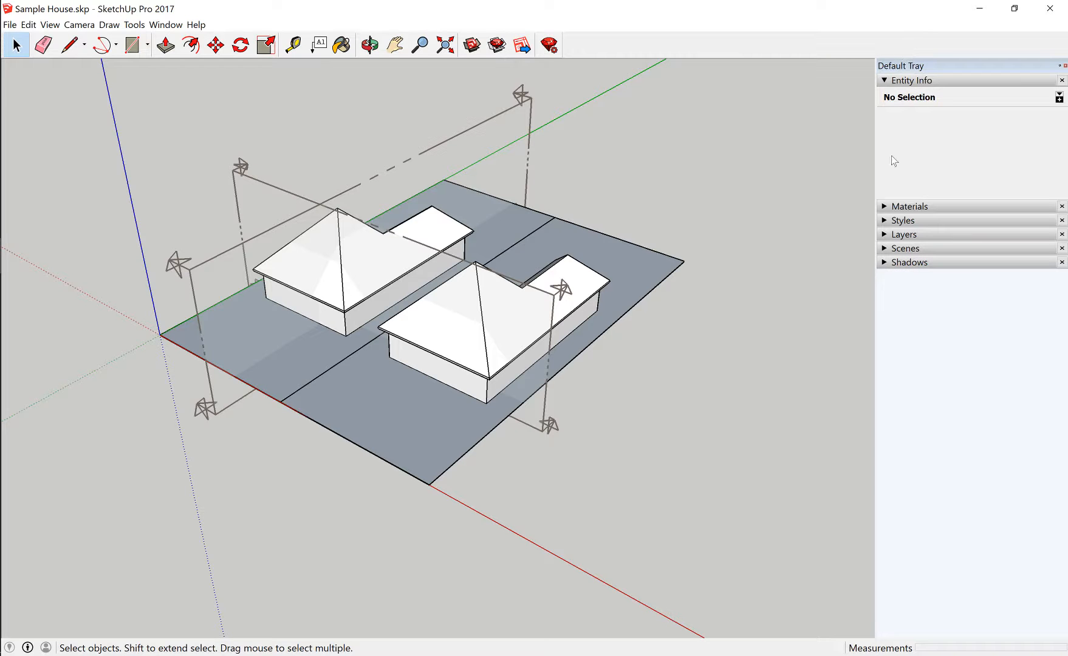
Set the camera to the top view in parallel projection and save it as the first scene
left_click(885, 248)
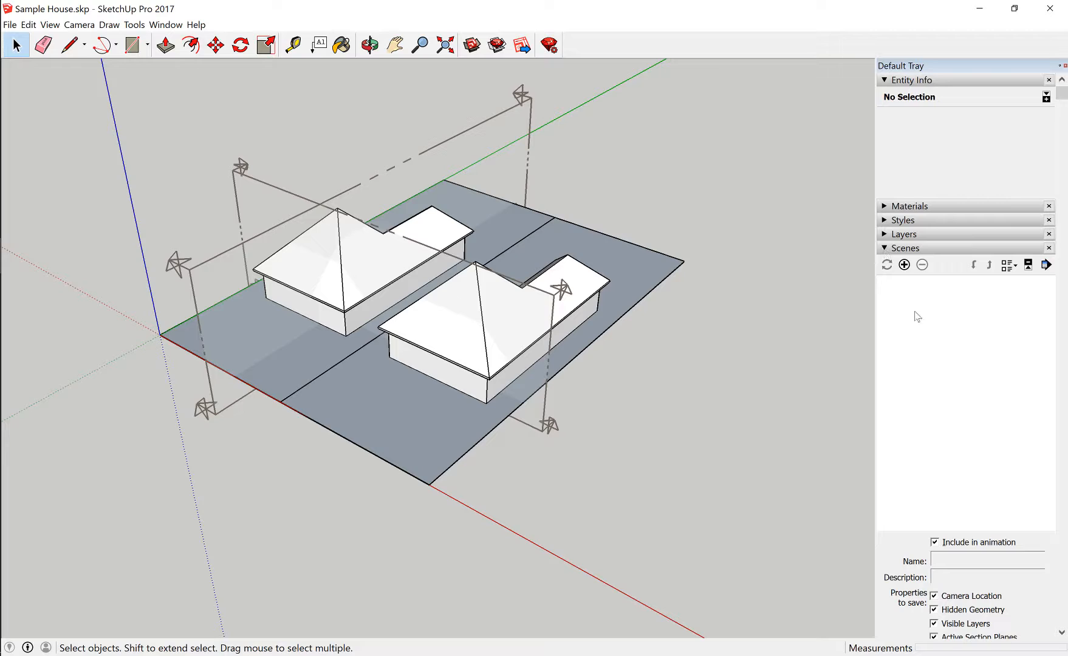
left_click(79, 26)
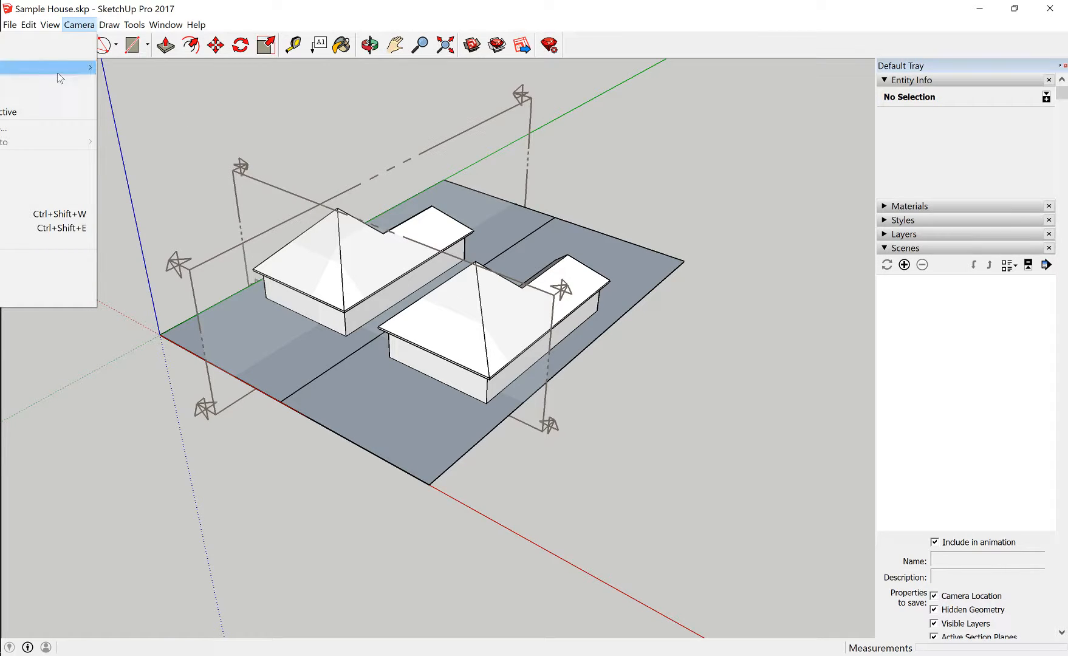
mouse_move(67, 67)
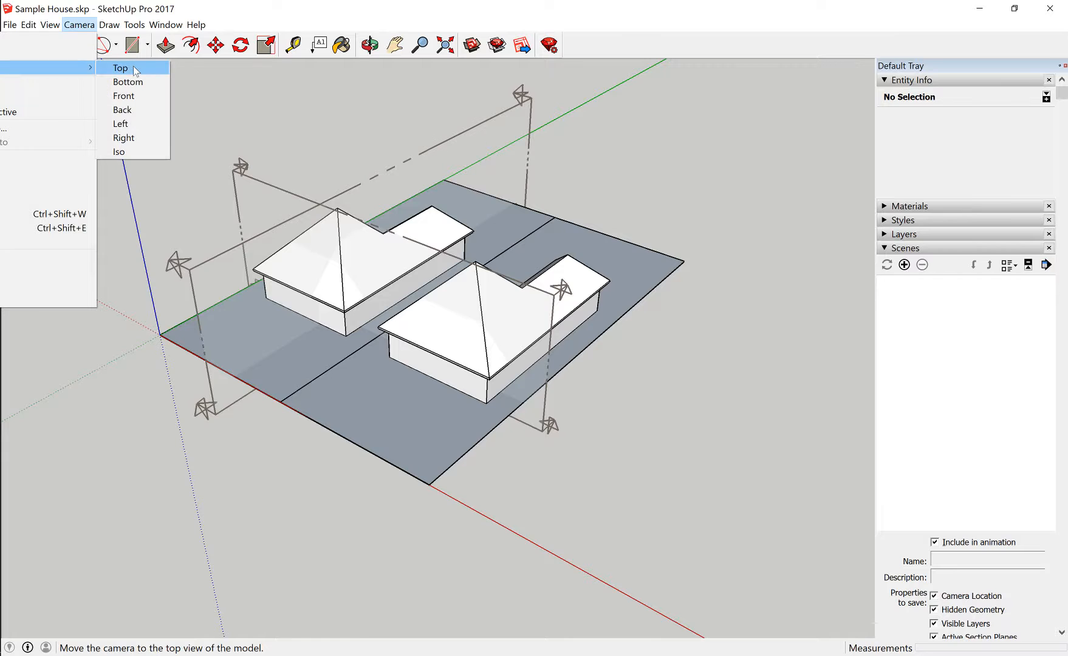
left_click(124, 68)
left_click(79, 25)
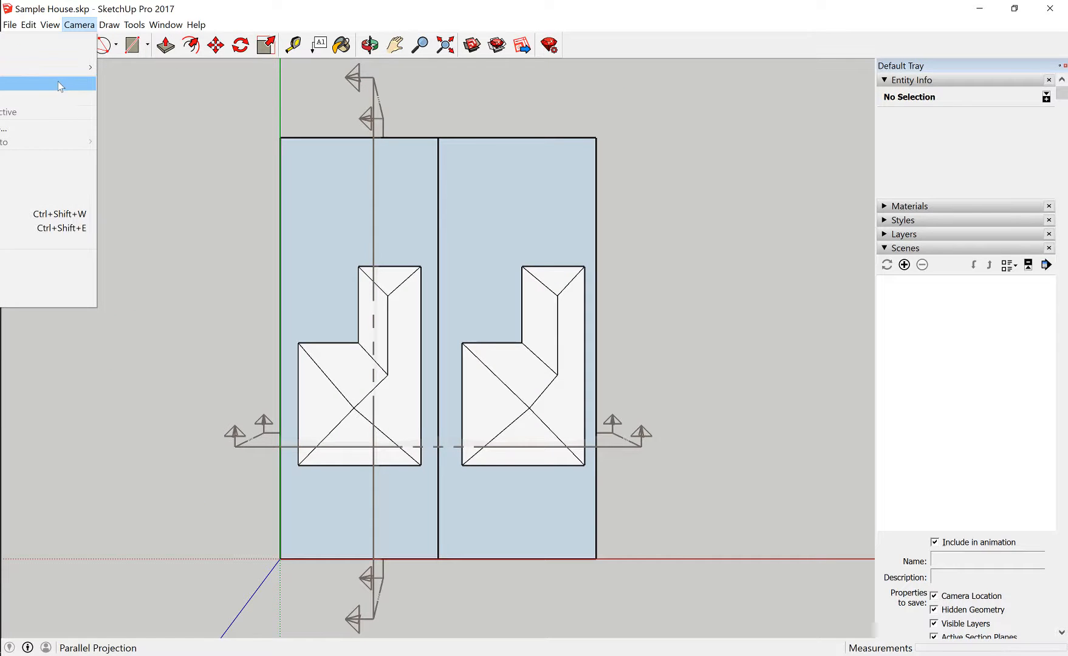
left_click(58, 83)
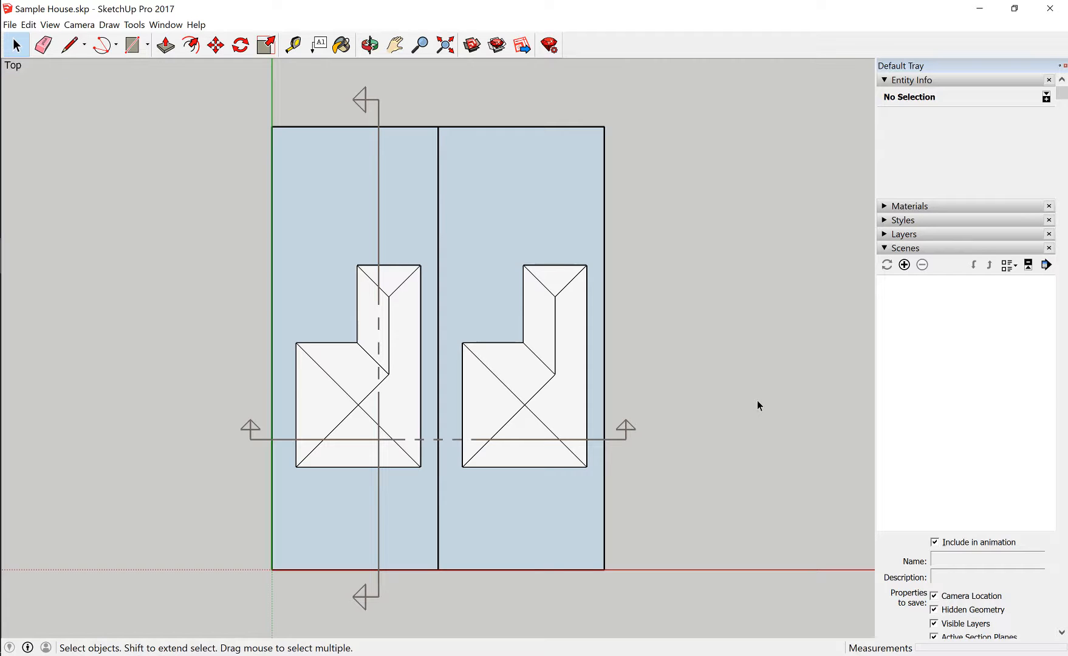
left_click(905, 266)
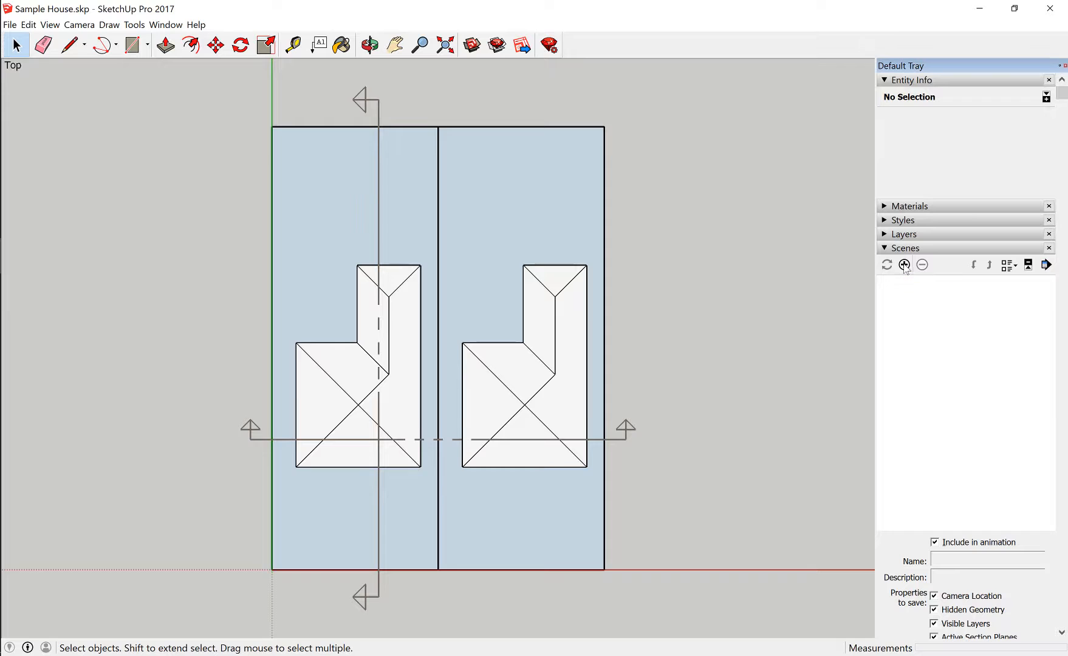
left_click(564, 401)
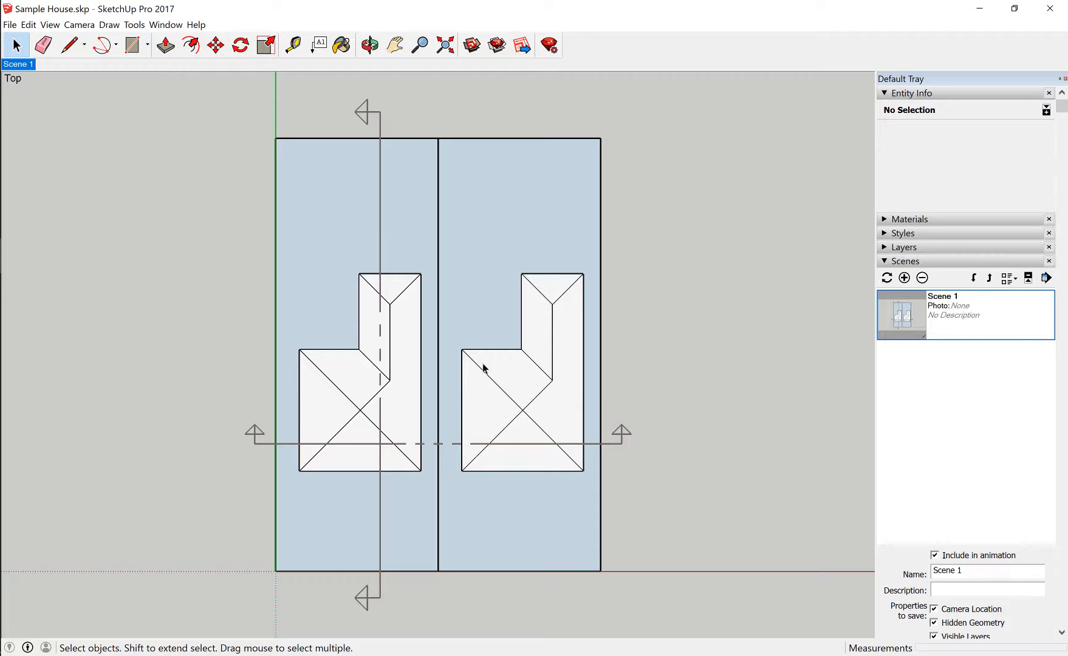
Set the camera to the front view in parallel projection and save it as a second scene
left_click(79, 24)
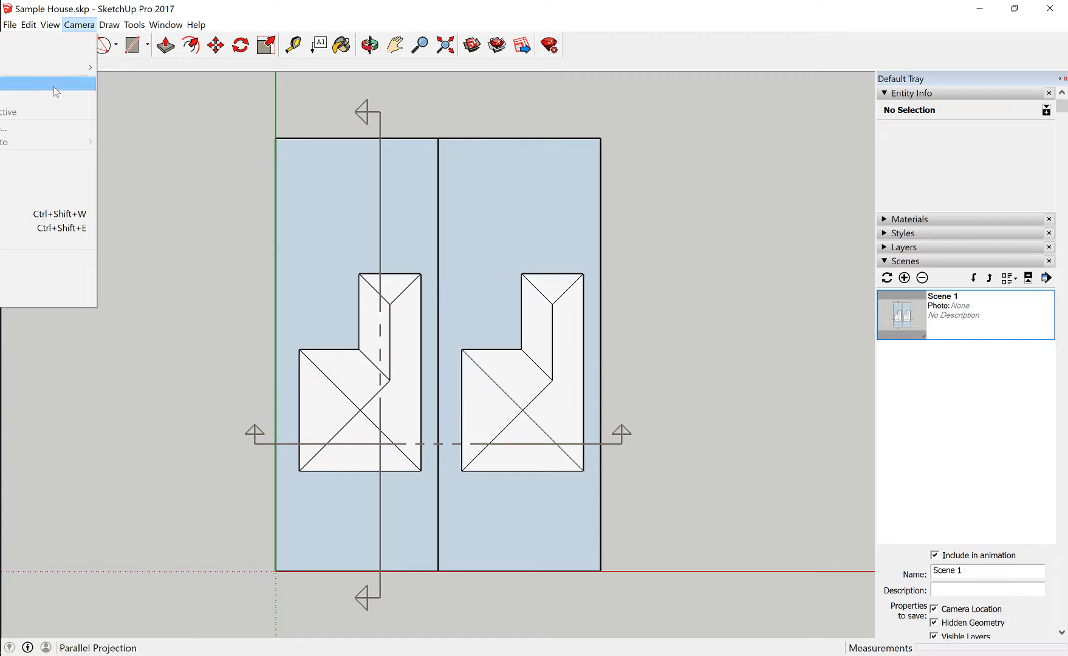
mouse_move(61, 68)
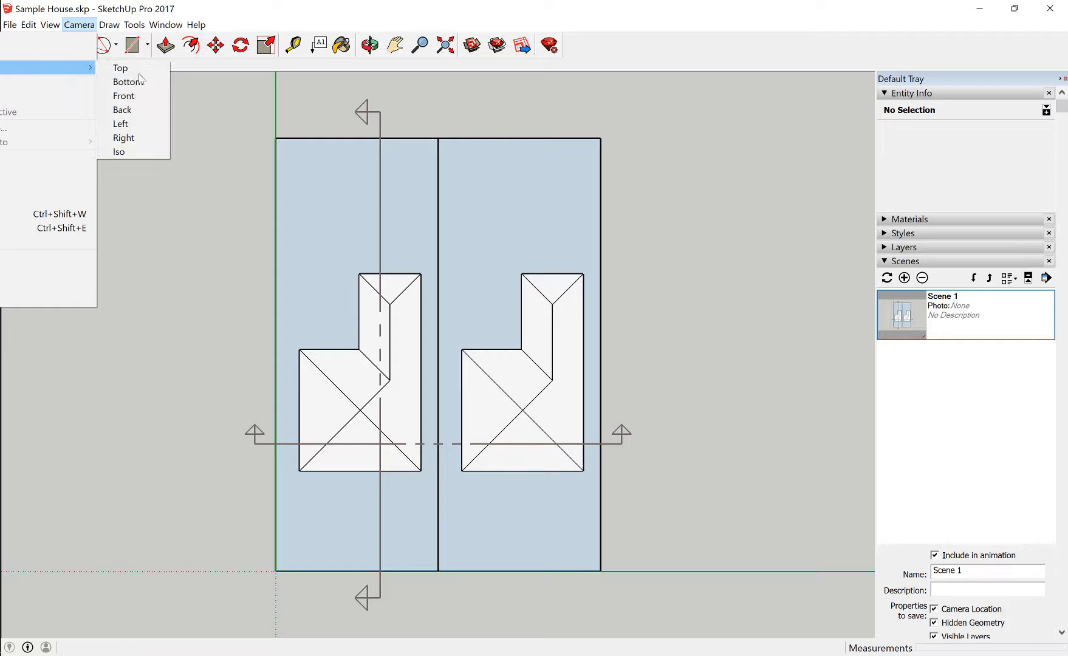
left_click(140, 97)
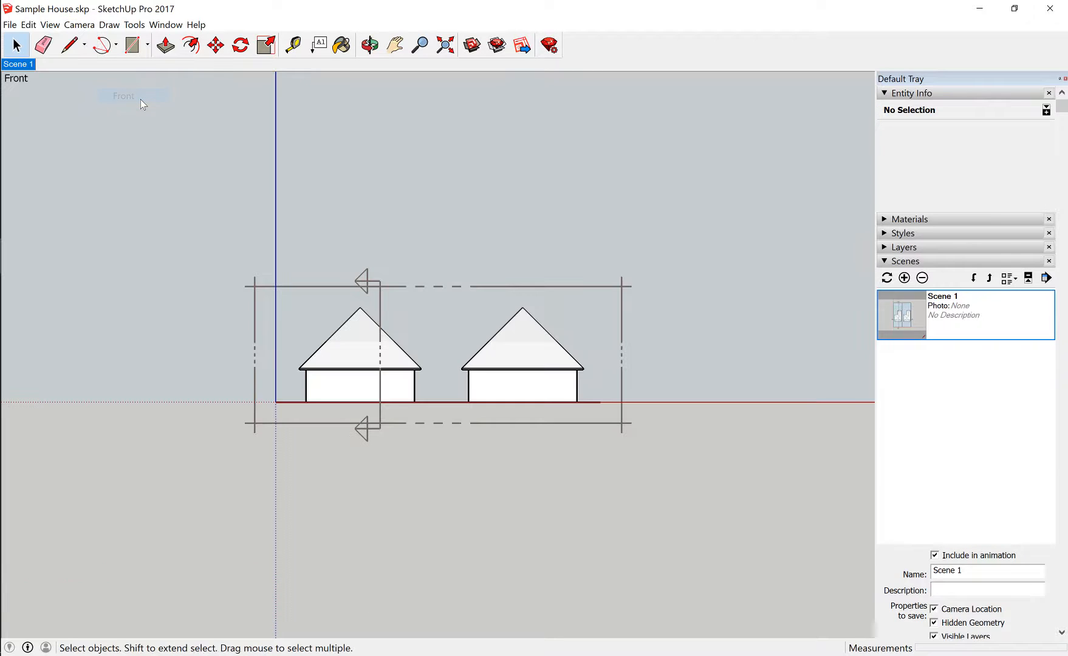
left_click(904, 279)
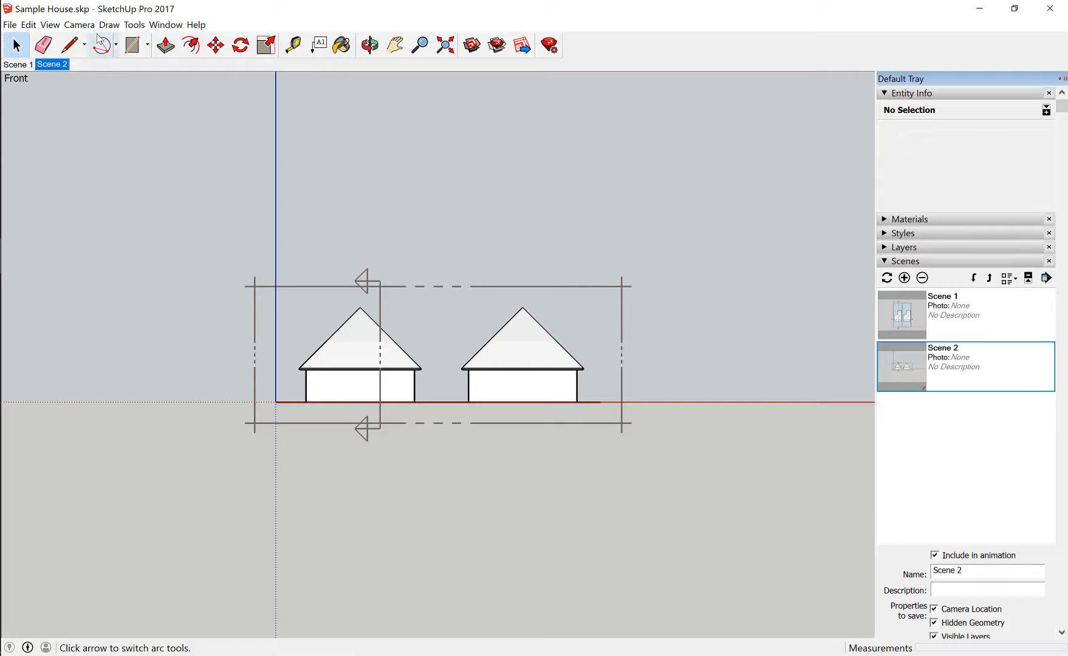
Switch to perspective projection and save an elevated front-corner view of both houses as a third scene
left_click(80, 25)
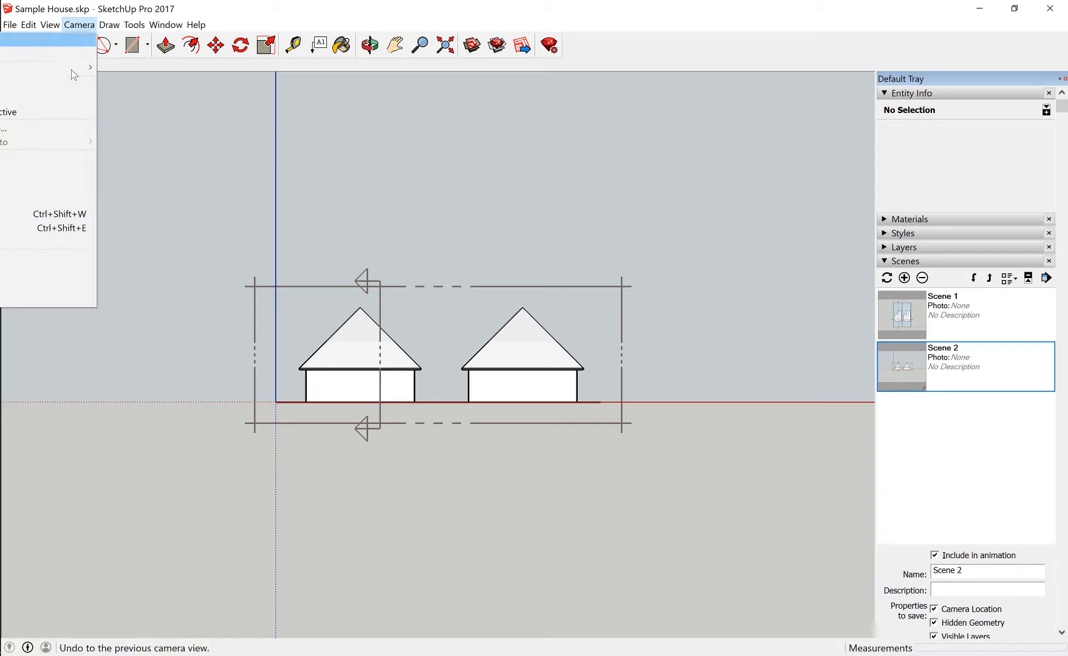
left_click(54, 95)
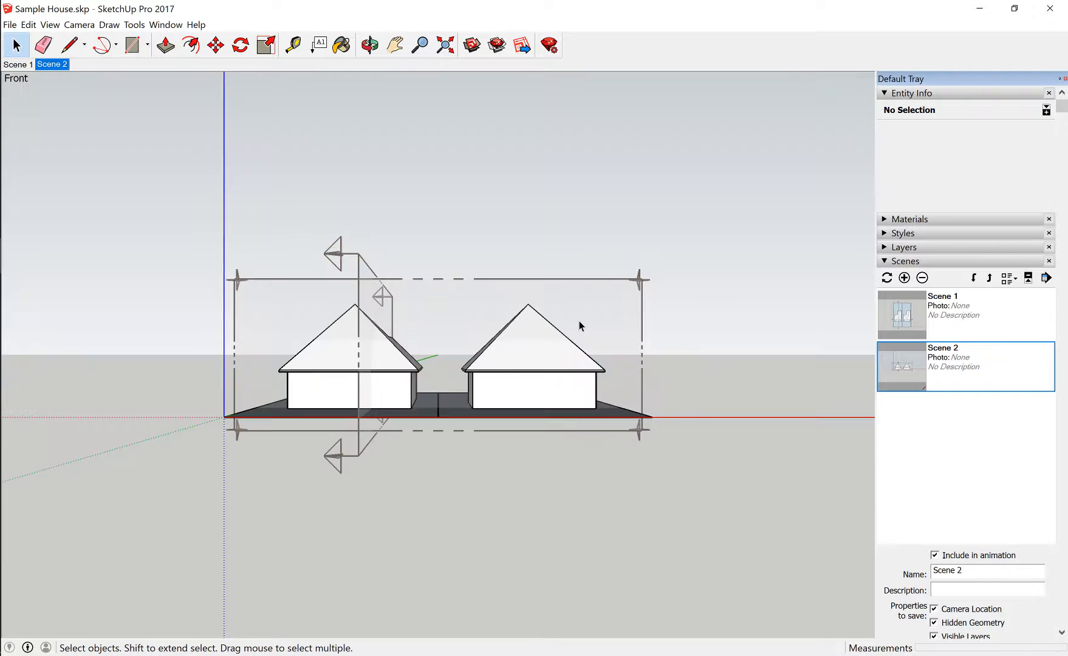
left_click_drag(568, 316, 567, 280)
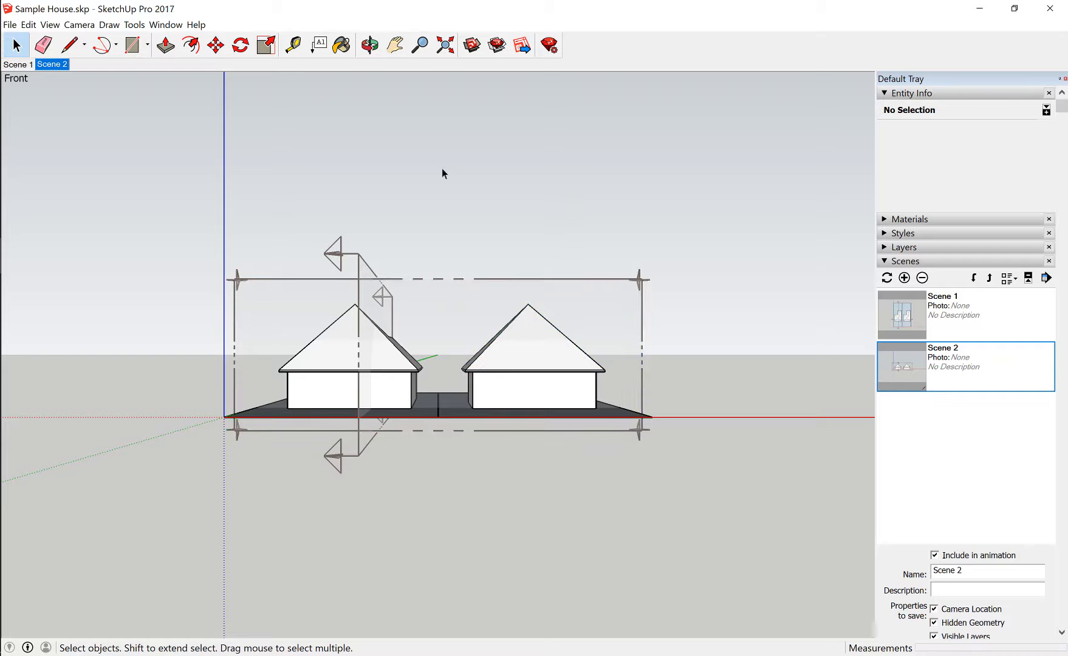
left_click(370, 45)
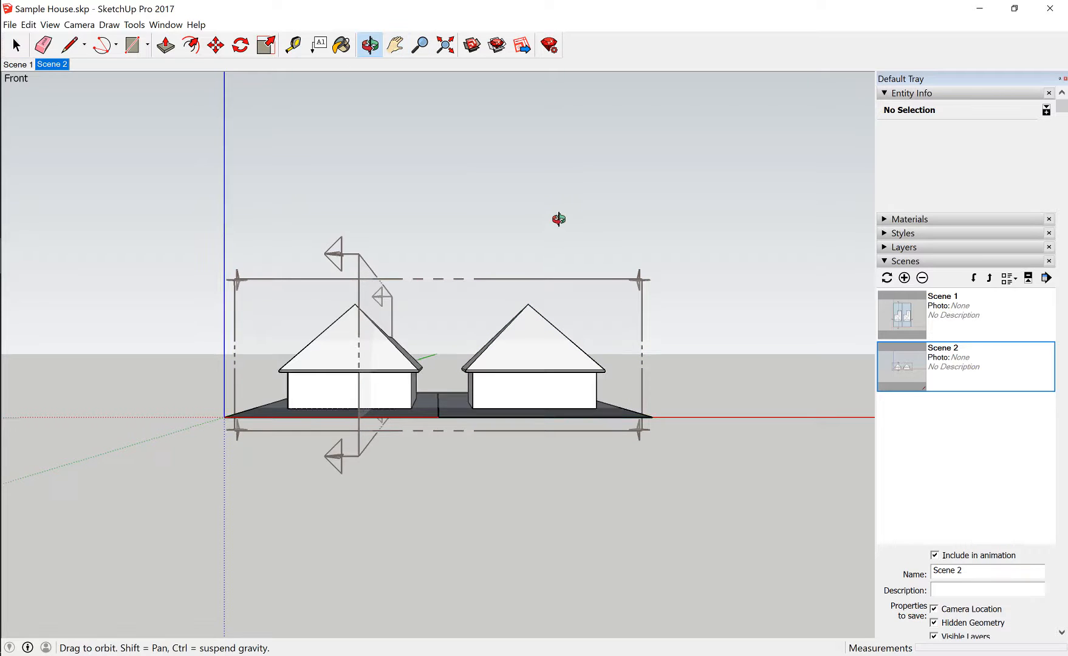
left_click_drag(558, 219, 349, 336)
key("h")
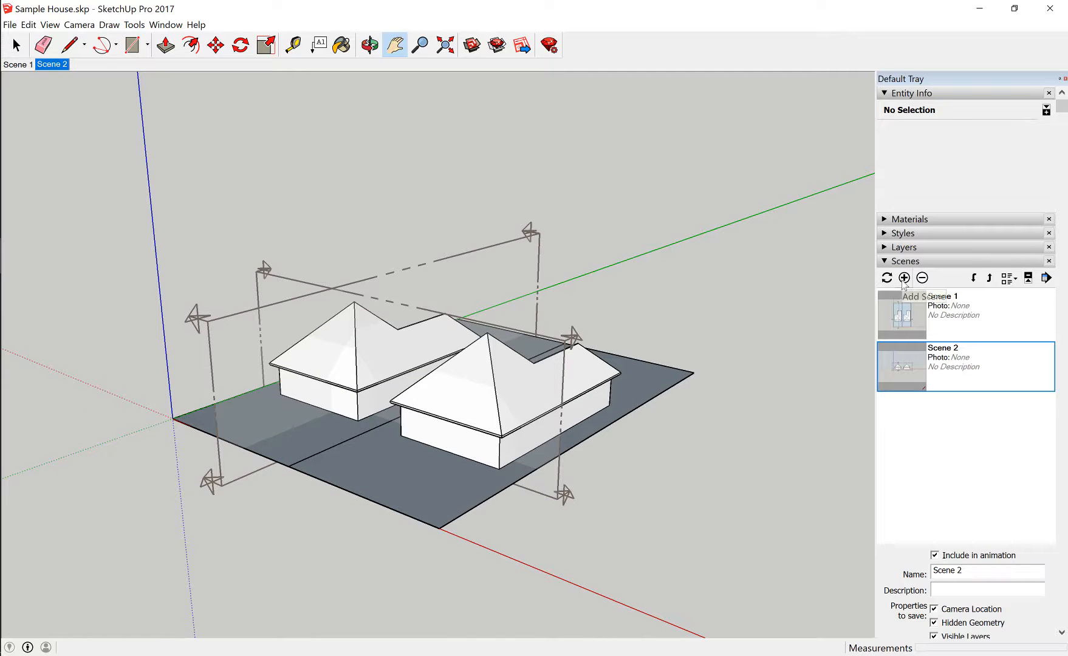
left_click(903, 278)
Orbit to a raised view facing the long sides of the houses and add it as a fourth scene
key("o")
left_click_drag(662, 260, 355, 477)
key("h")
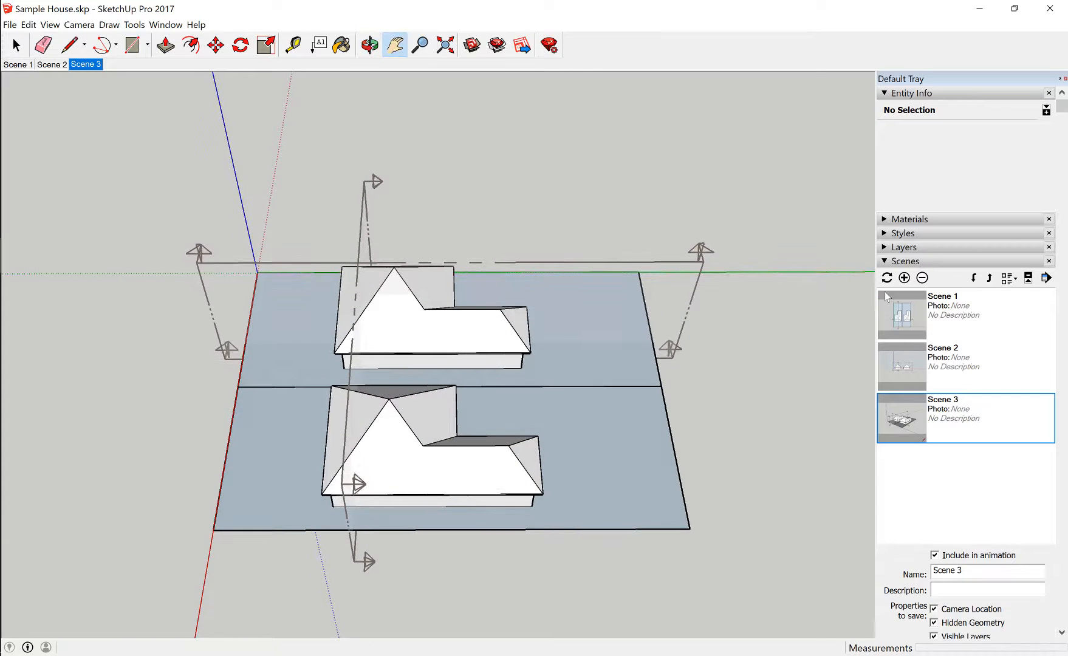
left_click(905, 277)
Orbit to a raised view of the houses from the rear of the lots and add it as a fifth scene
key("o")
left_click_drag(702, 277, 152, 214)
key("h")
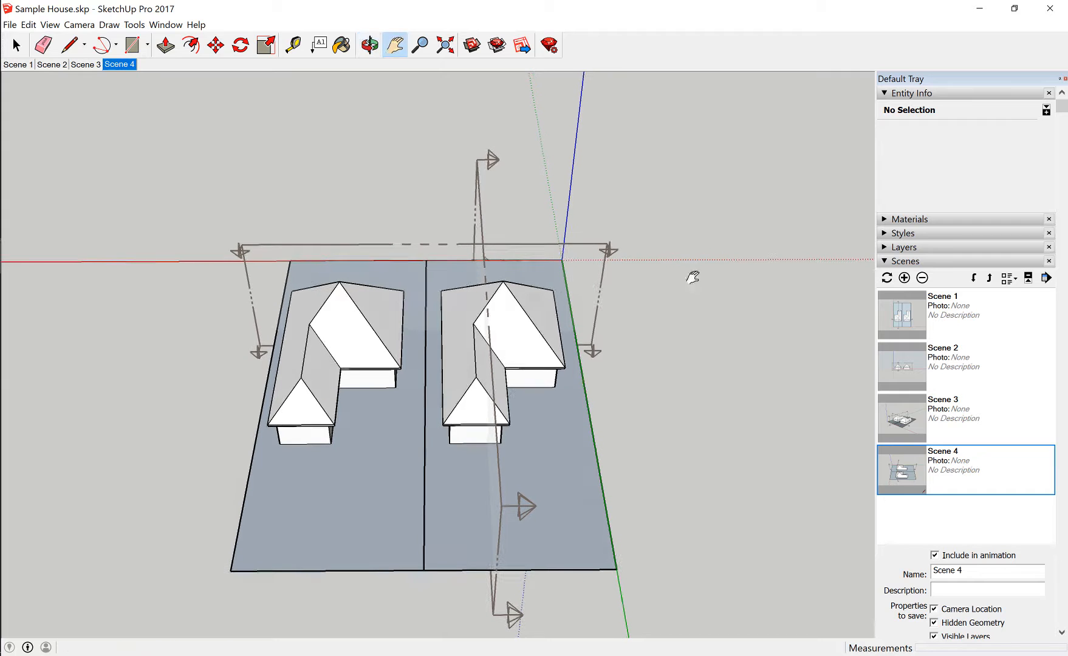
left_click(904, 278)
Orbit to a lower rear-corner view of the two houses and add it as a sixth scene
key("o")
left_click_drag(686, 346, 410, 216)
key("h")
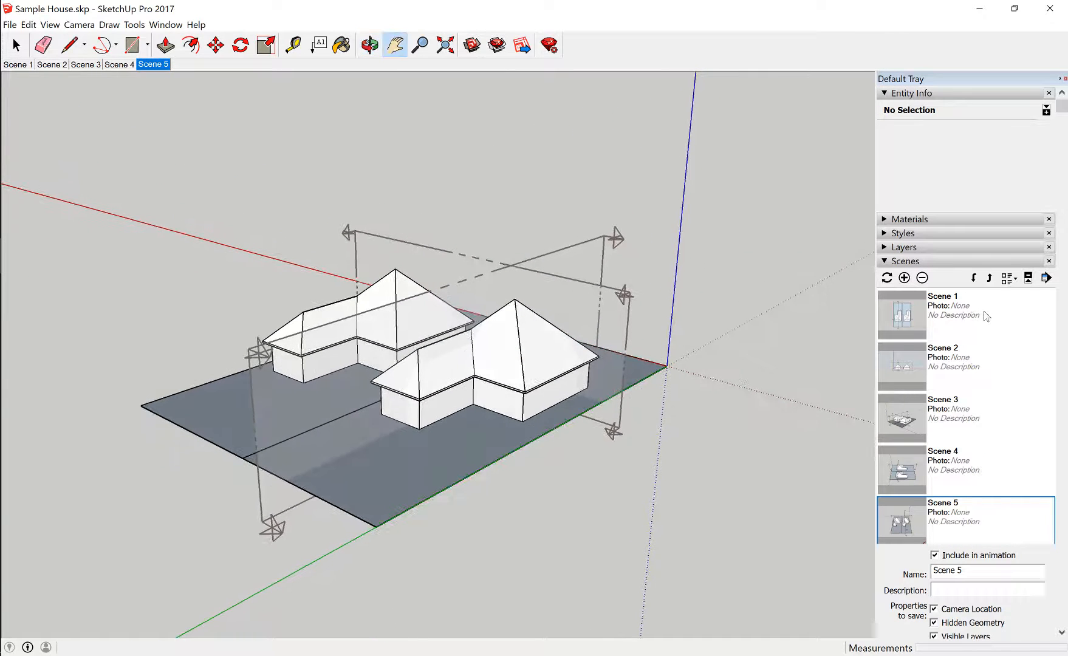
left_click(905, 278)
Orbit to the front corner of the site nearest the axes origin and add this view as a seventh scene
key("o")
left_click_drag(722, 305, 169, 300)
key("h")
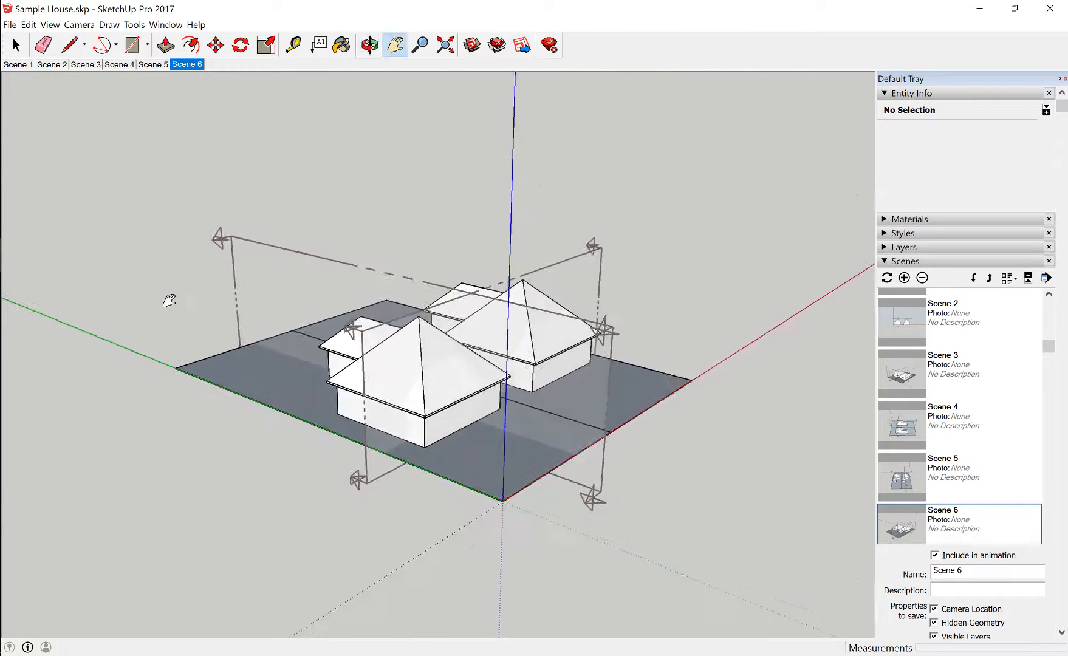
left_click(905, 278)
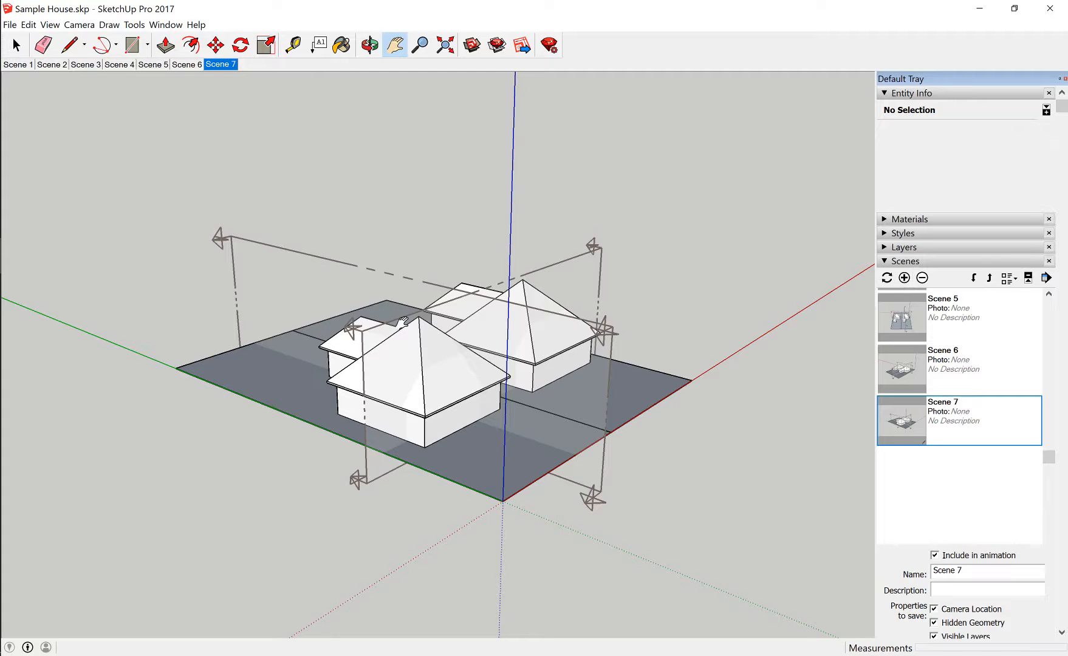
Review the saved camera views by stepping back from Scene 6 to Scene 1, and return to Scene 6
left_click(191, 65)
left_click(151, 66)
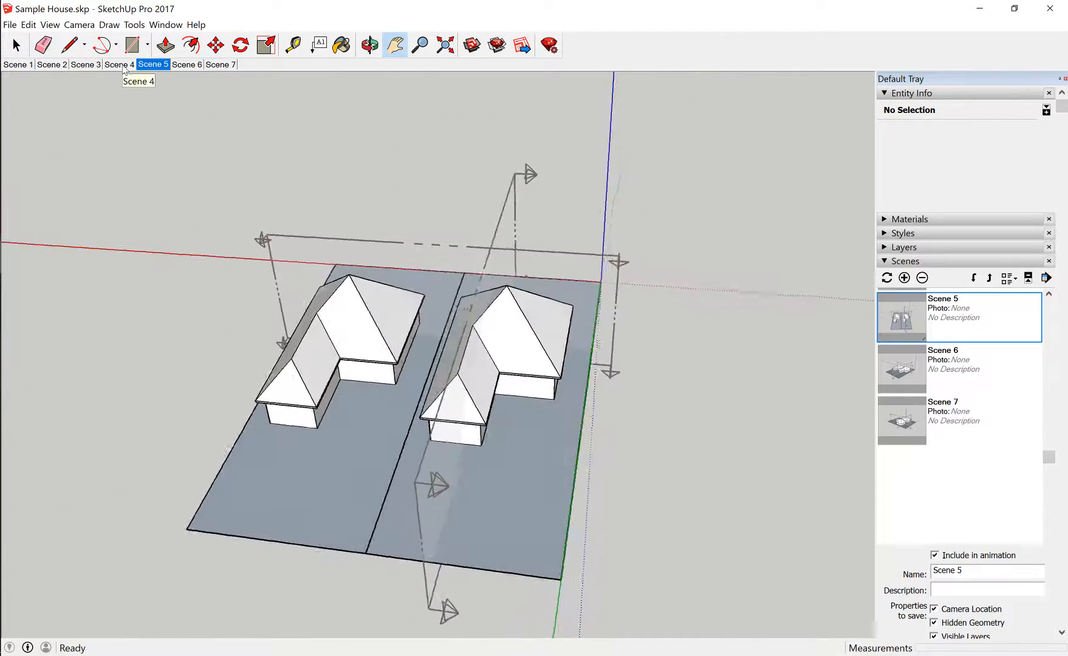
left_click(123, 65)
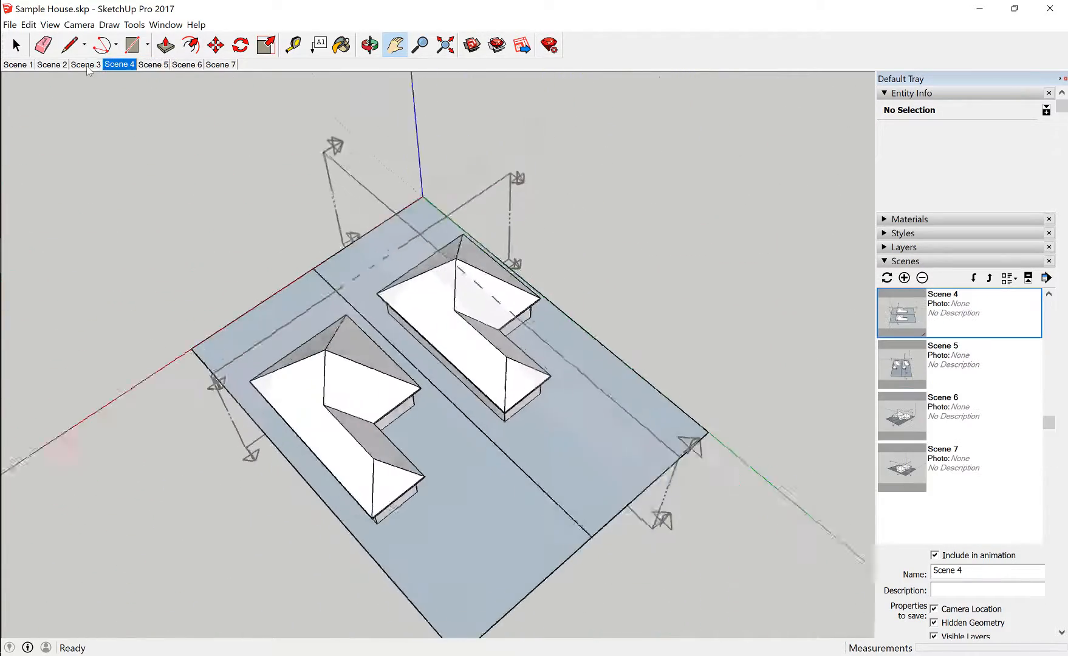
left_click(88, 65)
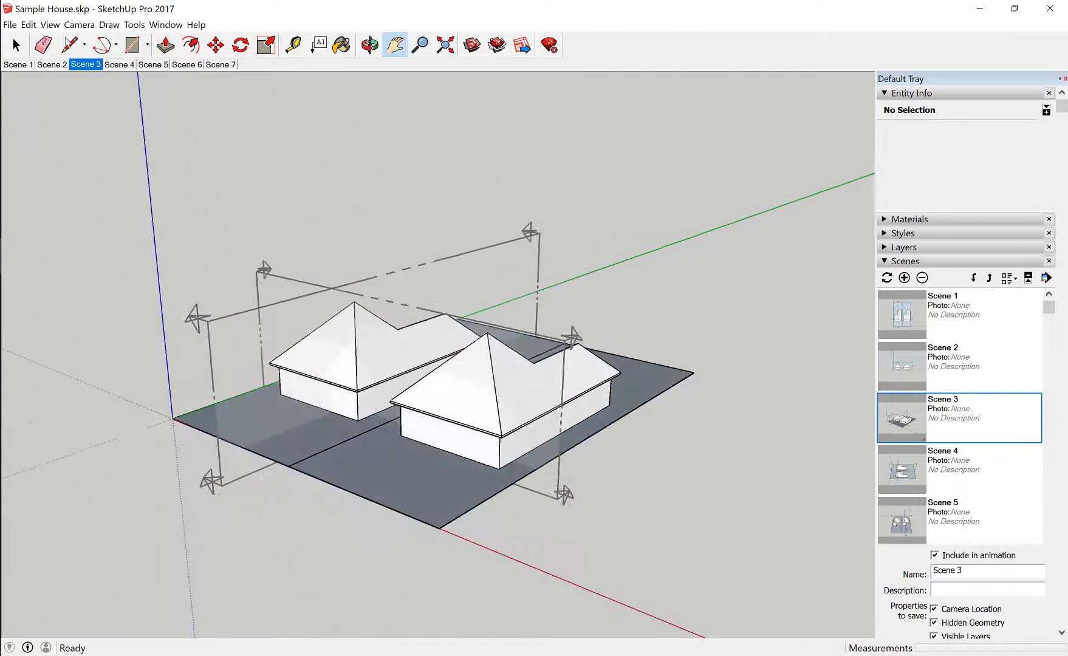
left_click(57, 66)
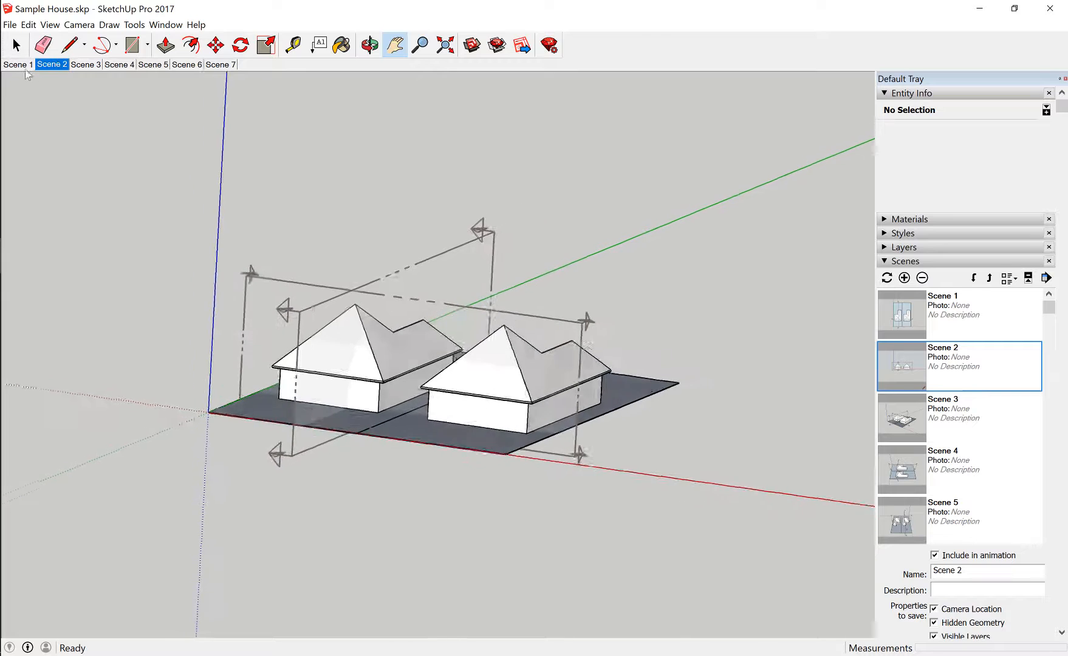
left_click(26, 65)
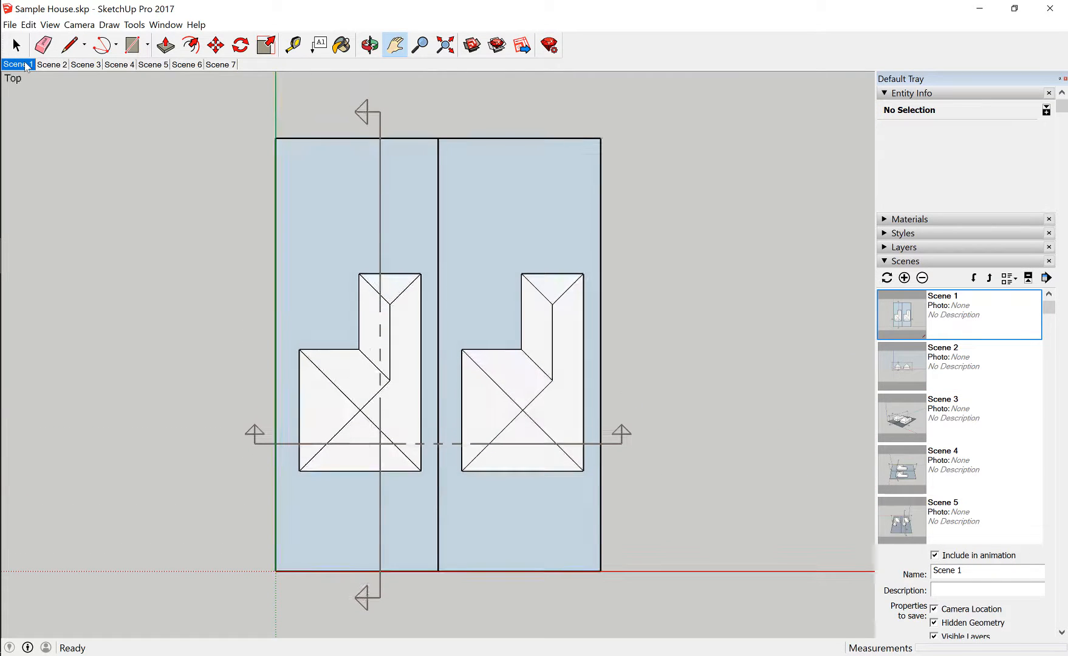
left_click(187, 65)
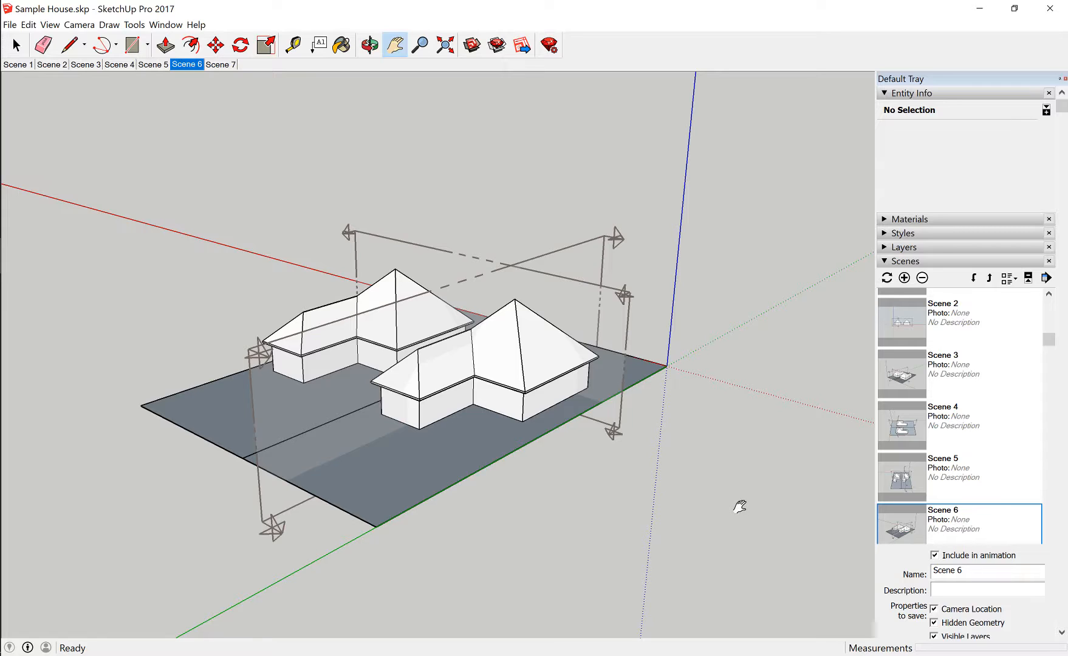
Start exporting the scenes as an H.264 MP4 video animation, with Sample House.mp4 on the Desktop as the destination
left_click(10, 25)
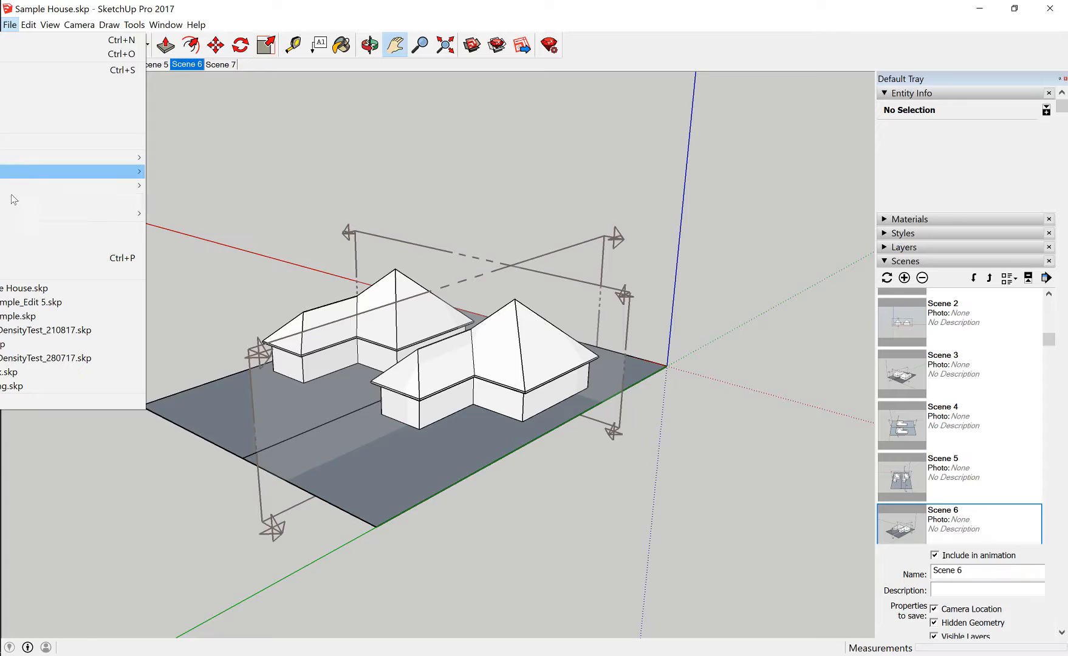
mouse_move(16, 211)
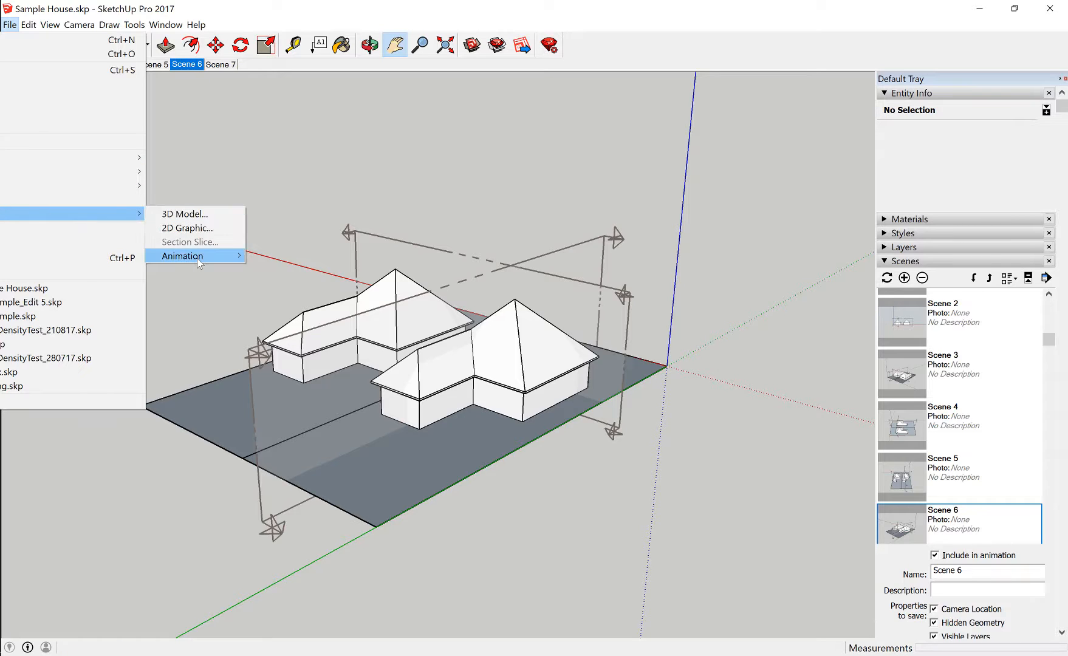
mouse_move(199, 263)
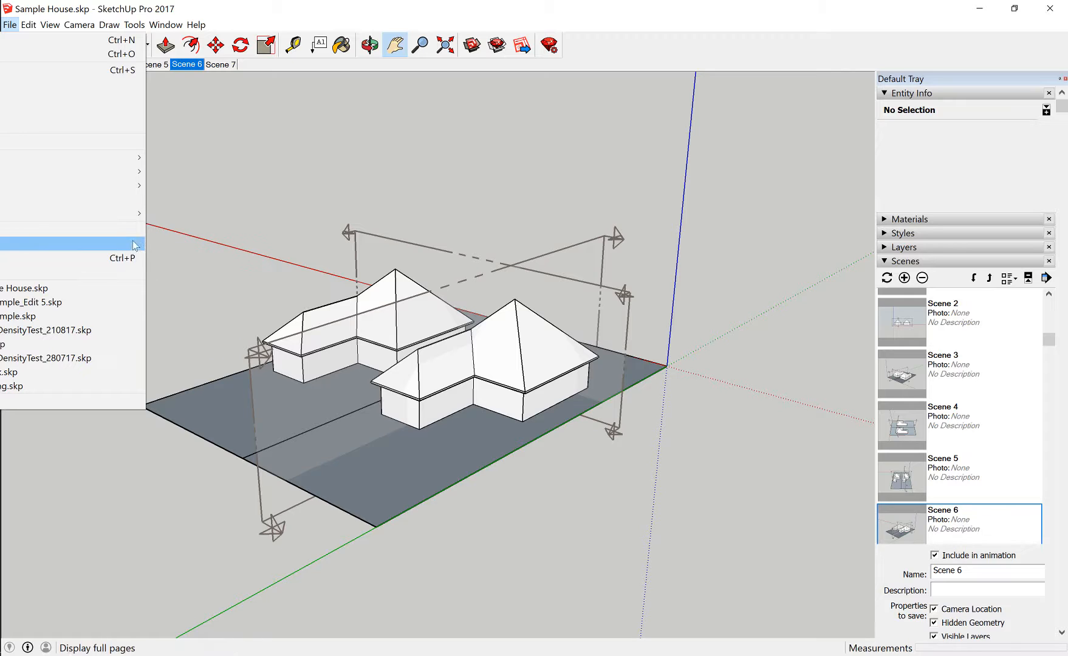
mouse_move(136, 213)
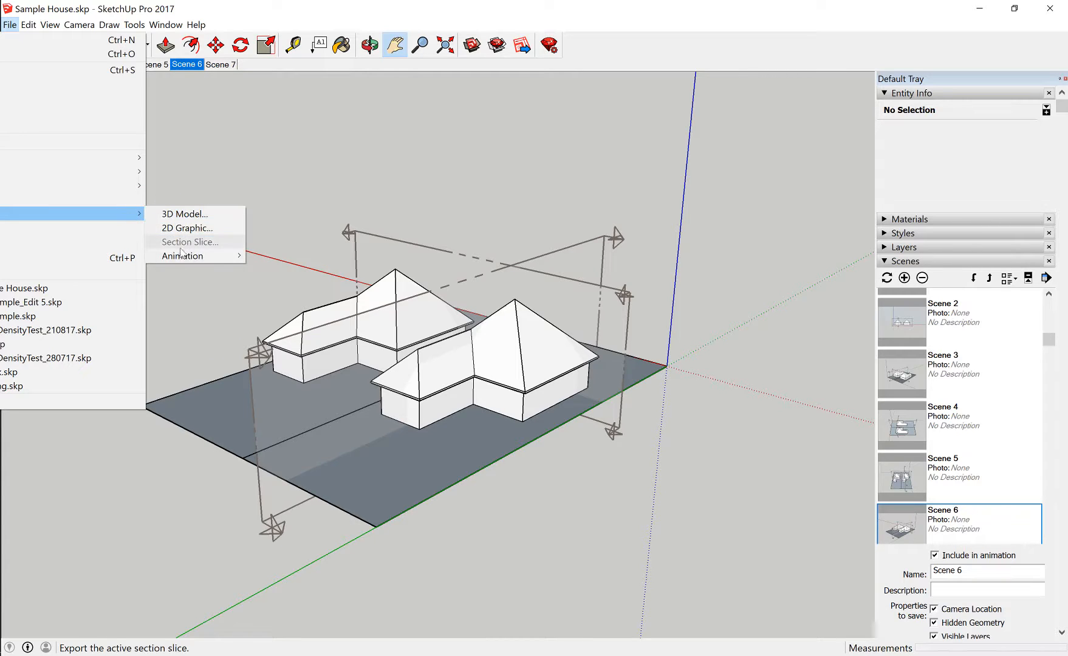
left_click(137, 256)
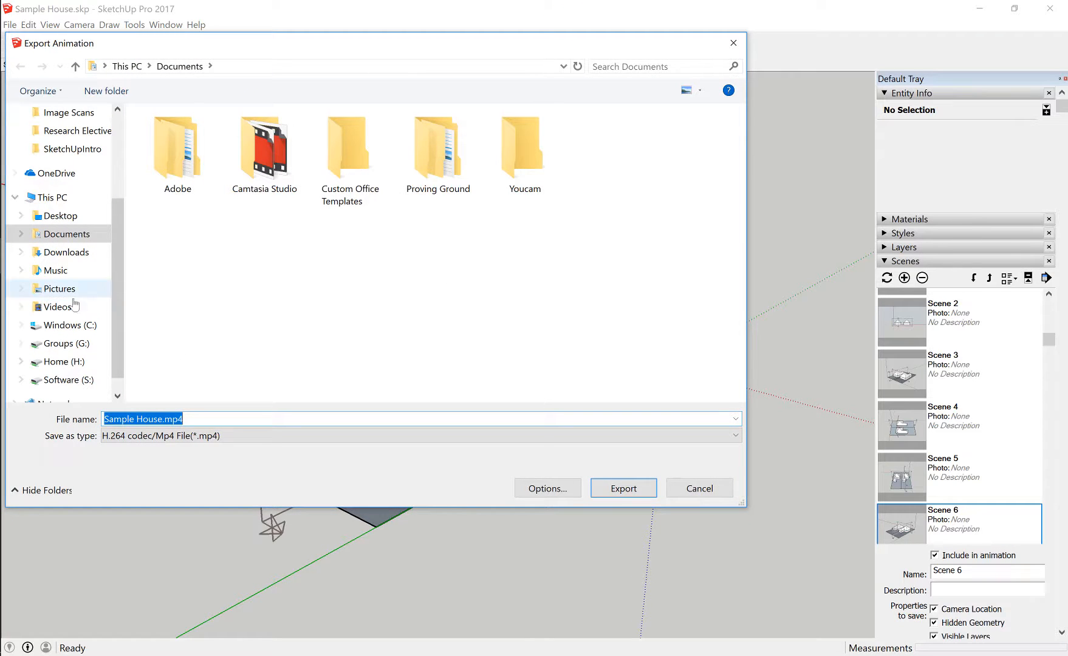
left_click(66, 215)
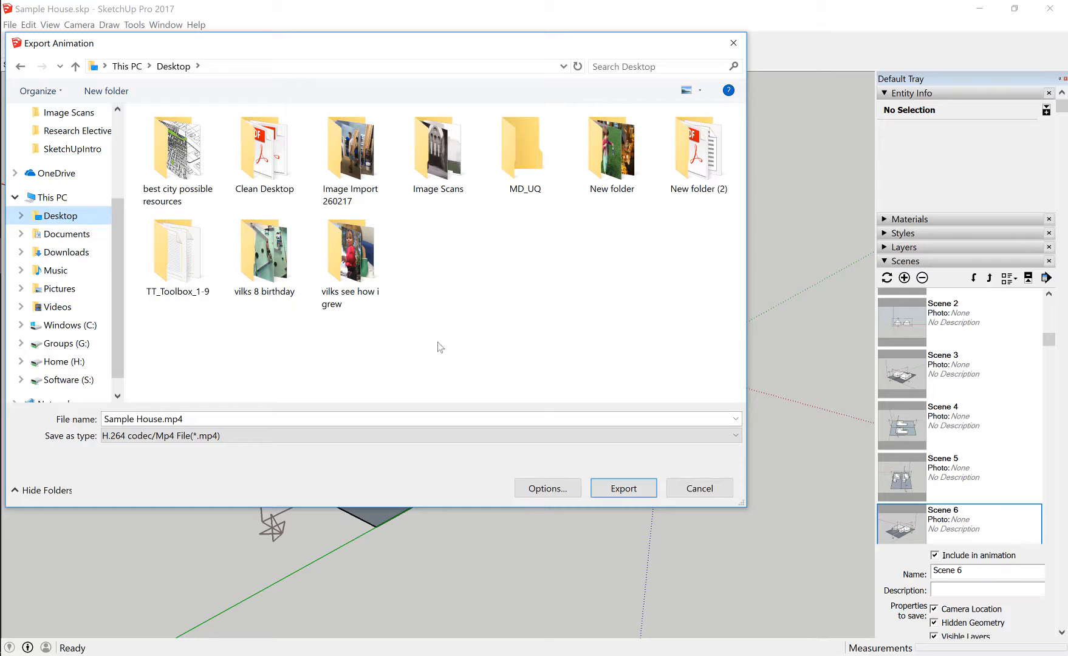
left_click(201, 414)
Keep the animation options at 1080p Full HD with a frame rate of 24 frames/second, and export Sample House.mp4
mouse_move(581, 47)
left_mouse_down()
mouse_move(691, 210)
mouse_move(607, 139)
left_mouse_up()
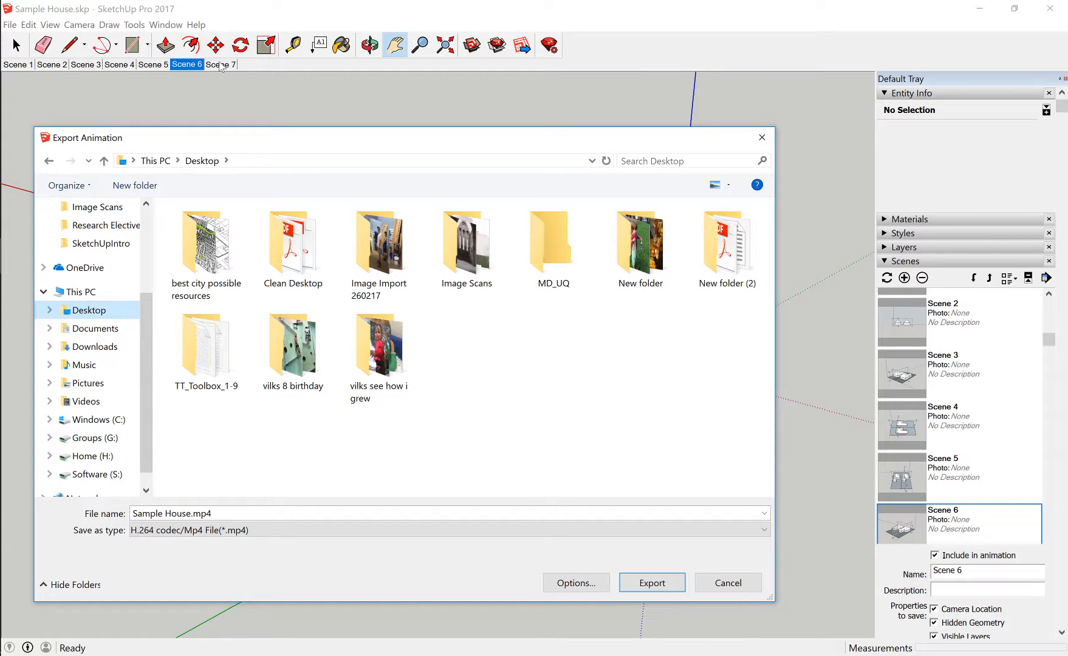
left_click(568, 586)
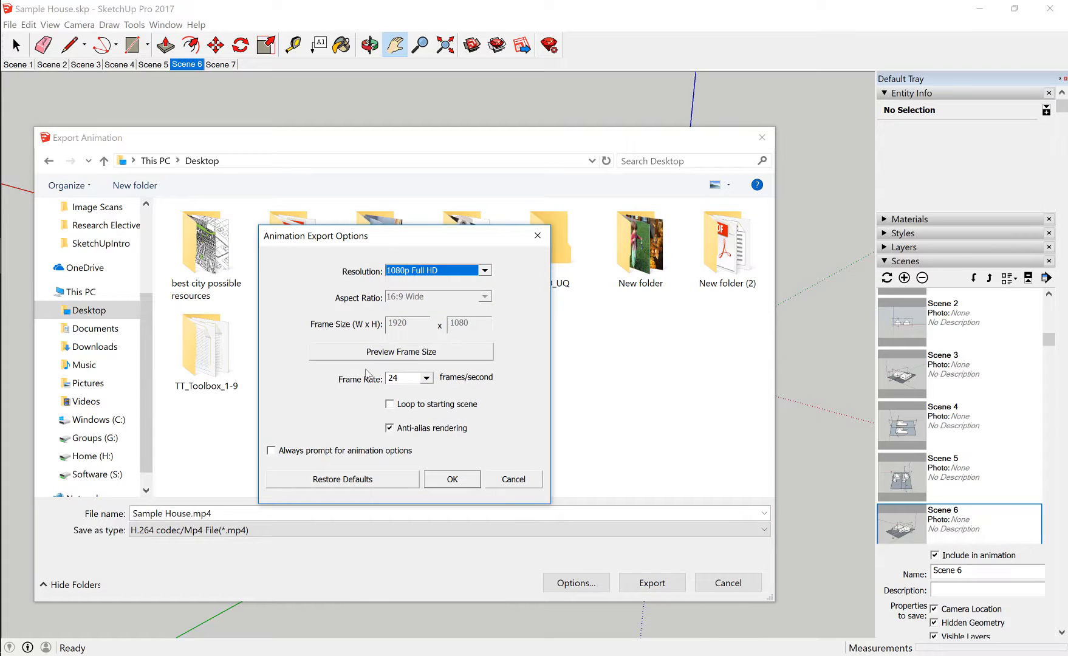
left_click(426, 378)
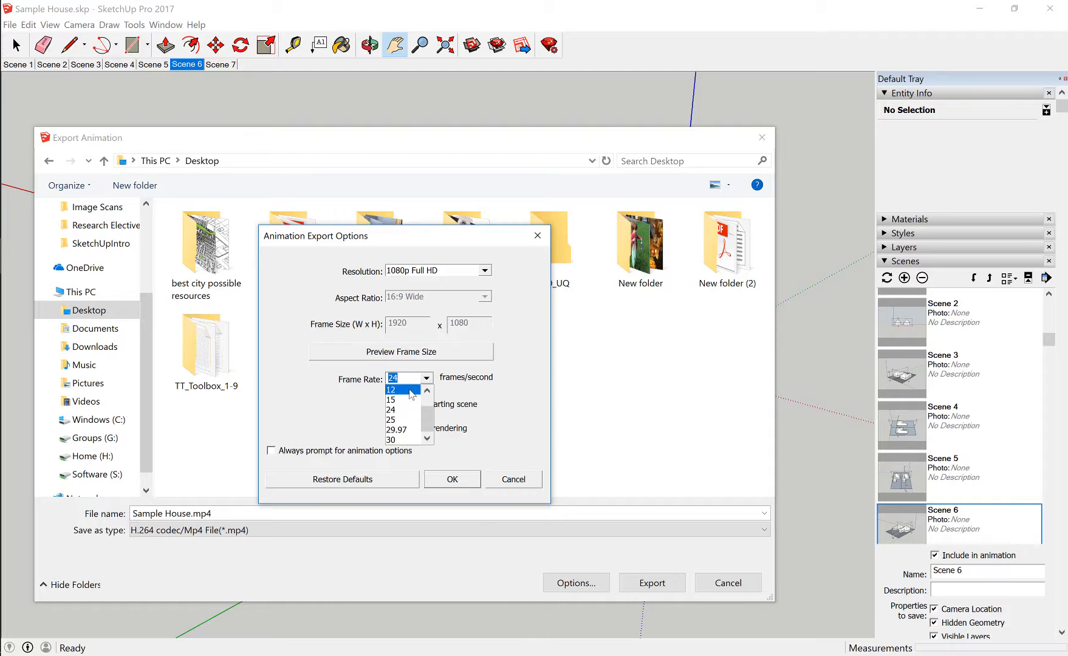
left_click(405, 417)
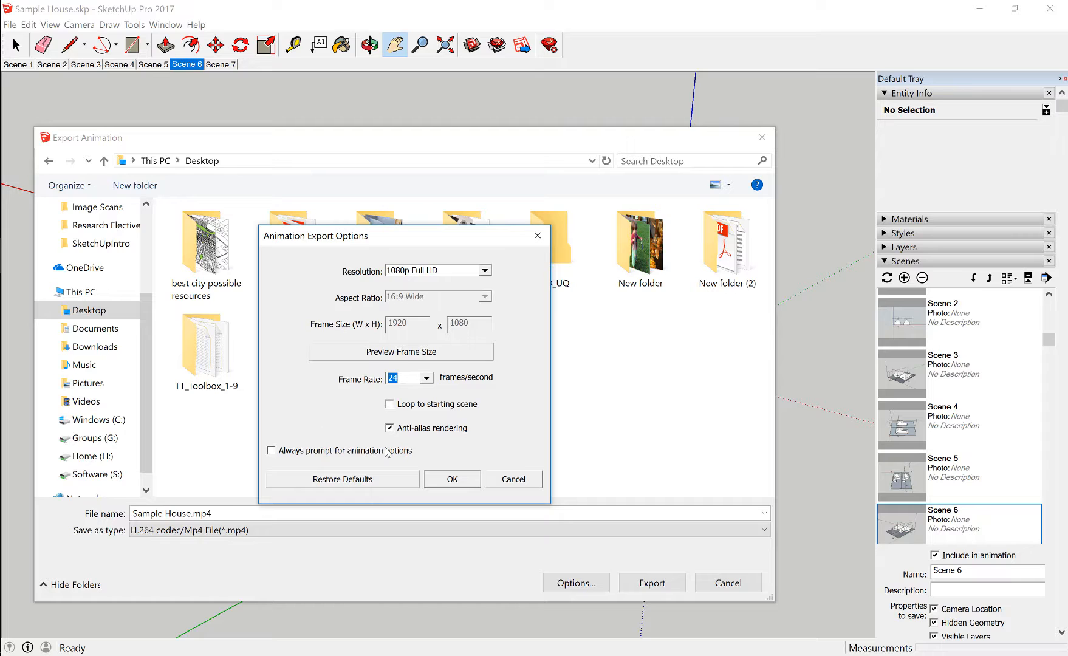
left_click(452, 480)
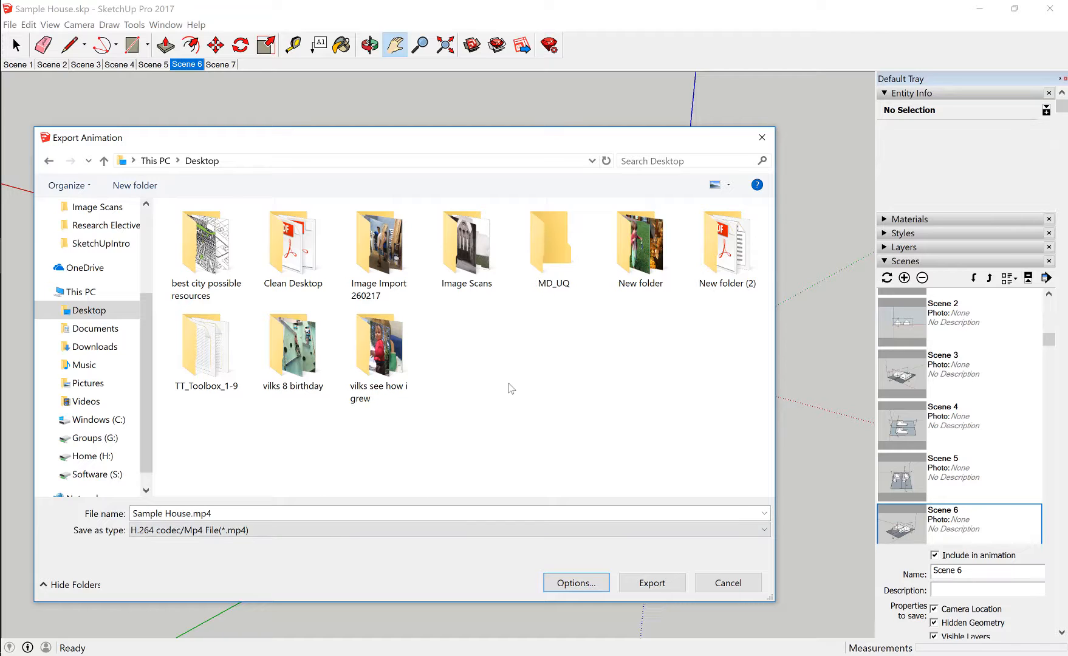
left_click(662, 584)
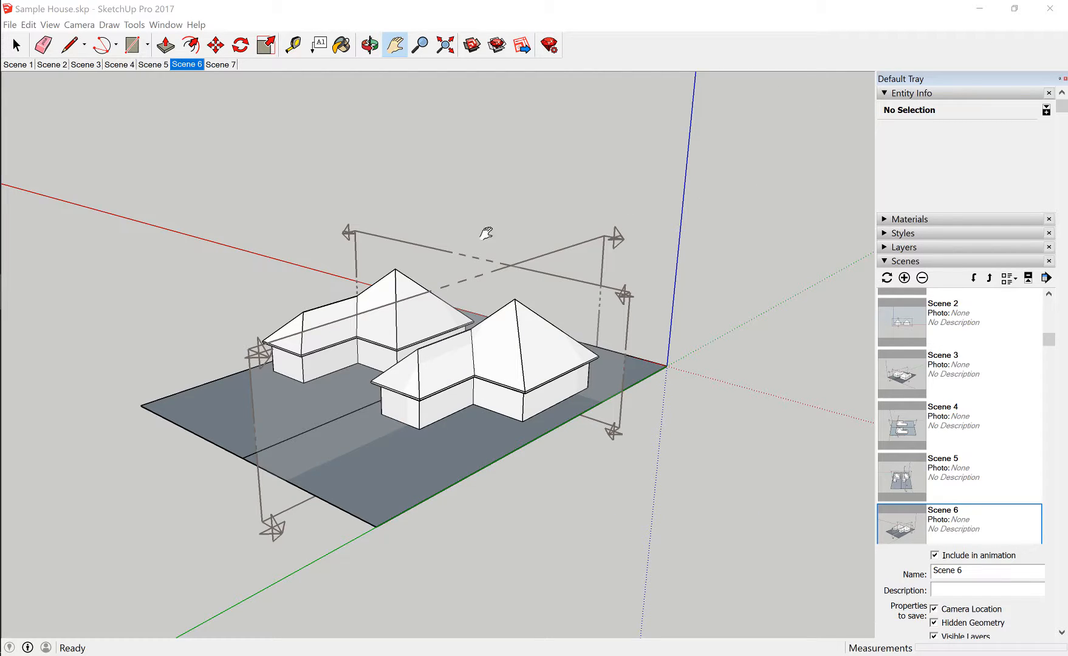
Play the exported Sample House.mp4 from the desktop in Films & TV to review the animation, and close the player
left_click(983, 8)
left_click(984, 13)
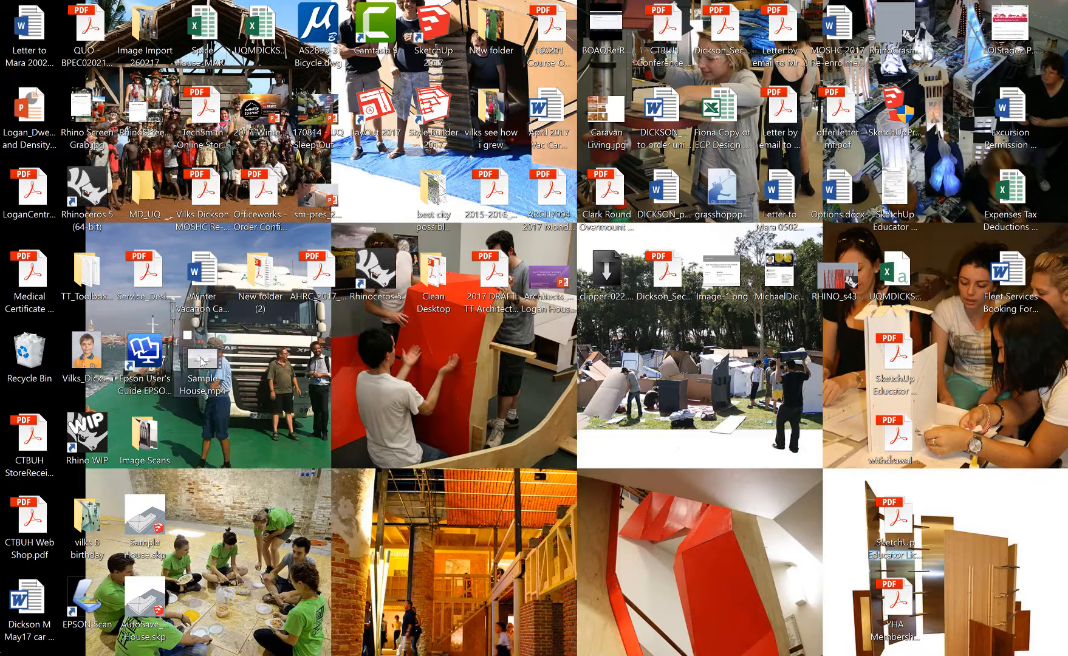
double_click(202, 358)
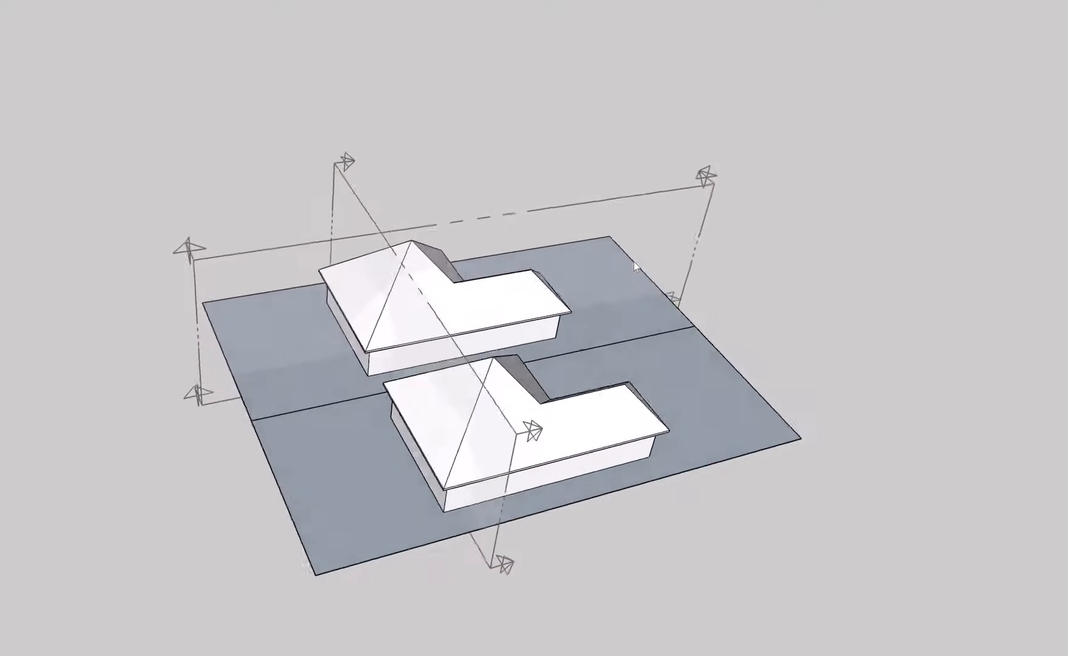
mouse_move(626, 261)
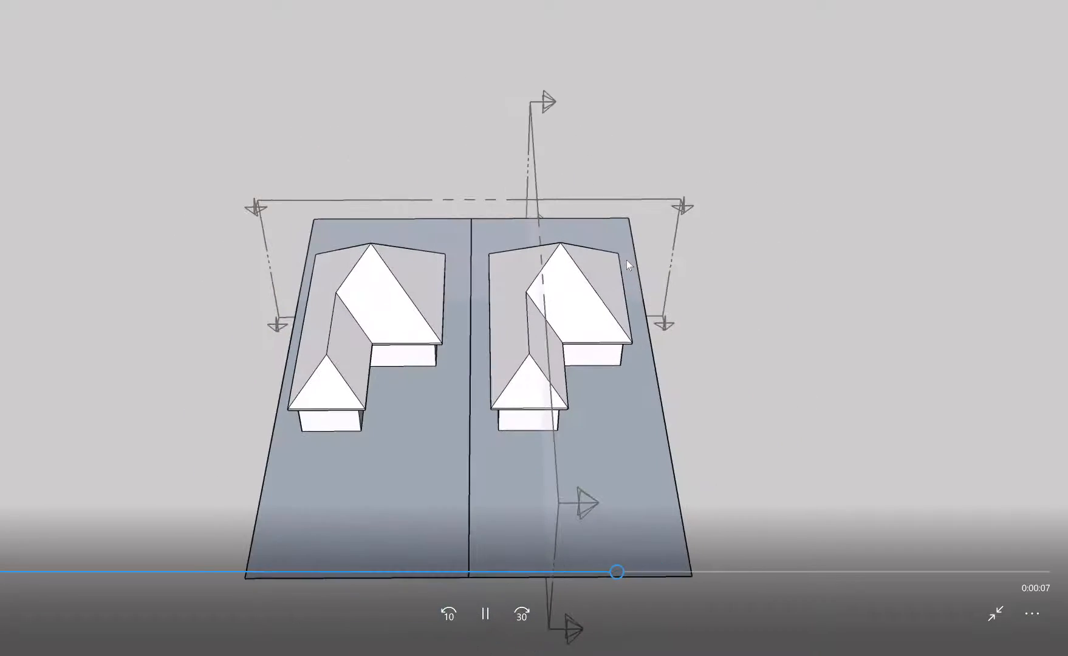
mouse_move(602, 238)
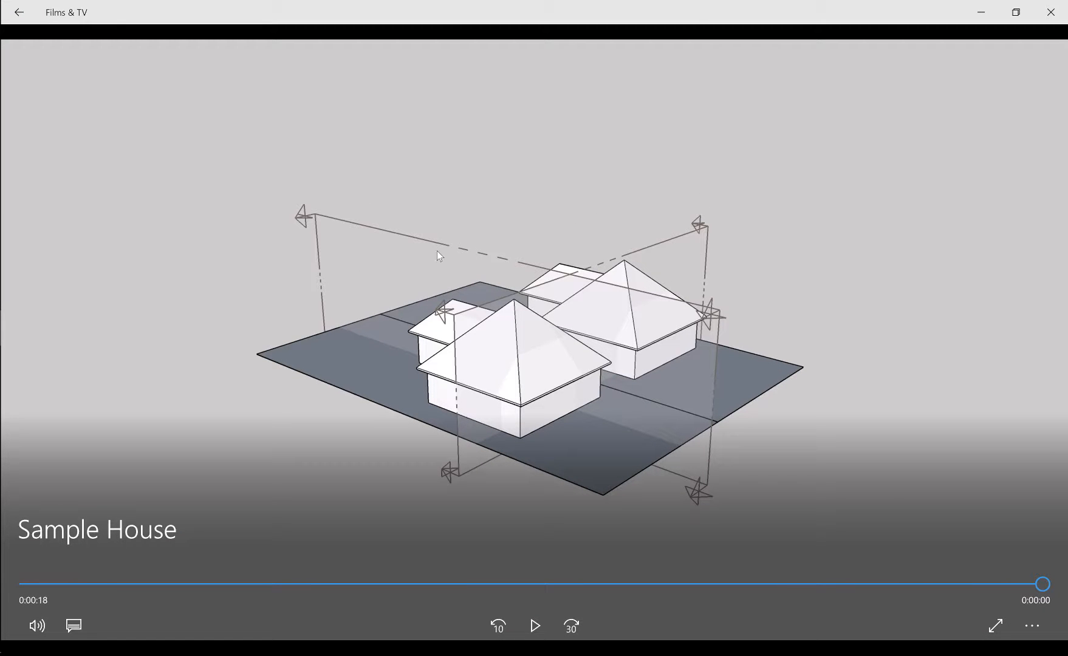
left_click(1053, 13)
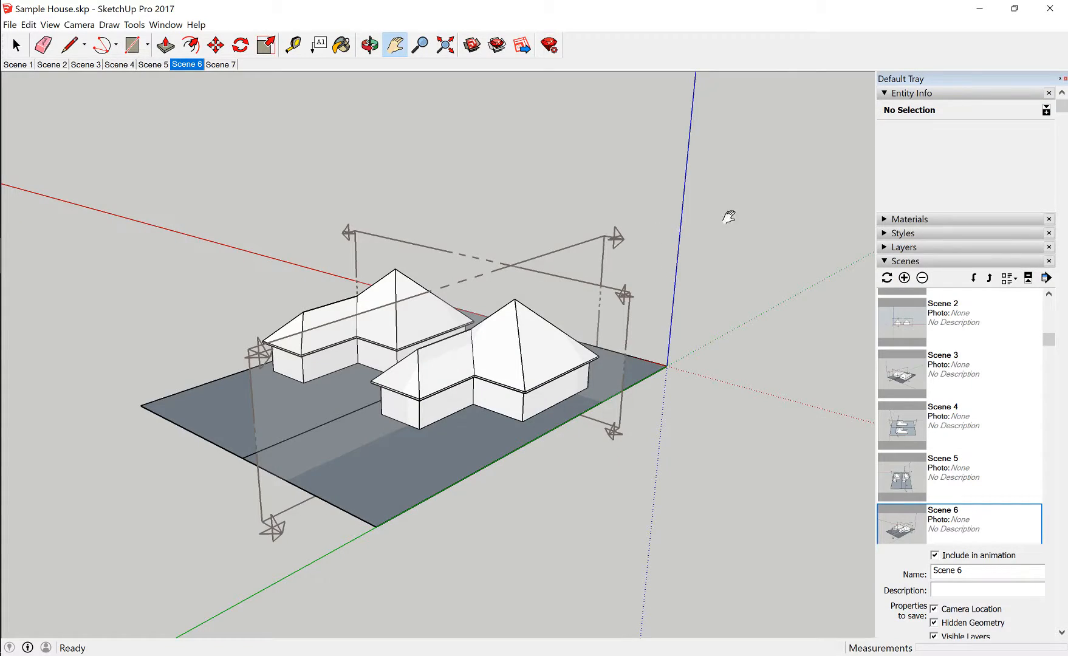
Delete the two section planes that cut across the houses and the site
right_click(730, 198)
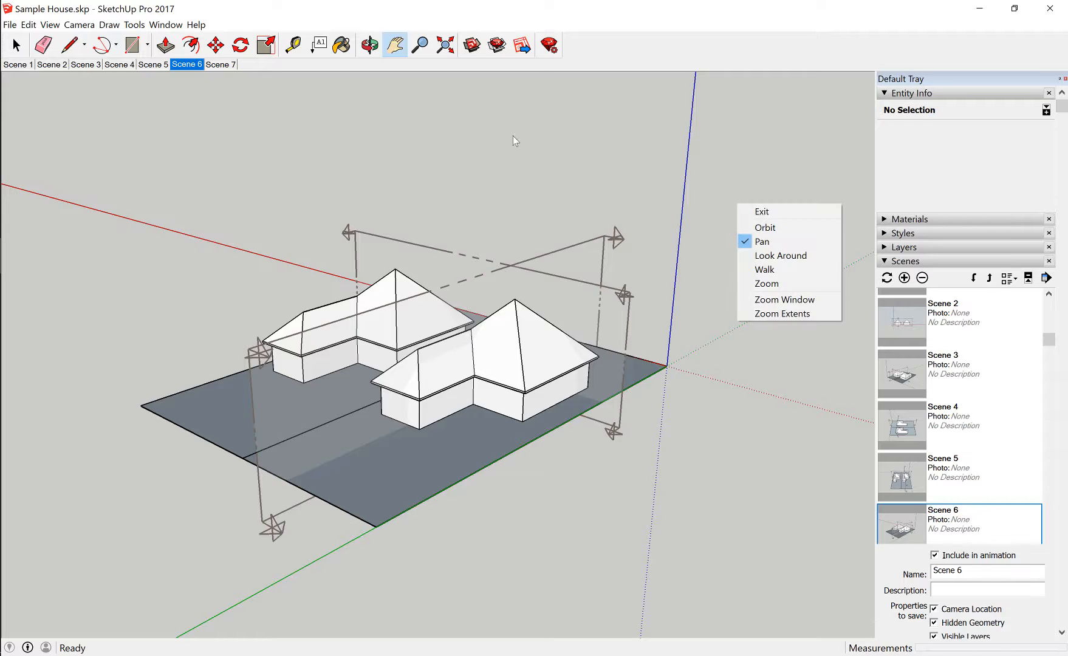
left_click(736, 228)
key("o")
left_click_drag(600, 140, 239, 348)
middle_click_drag(240, 348, 227, 349)
scroll(597, 485, "up", 2)
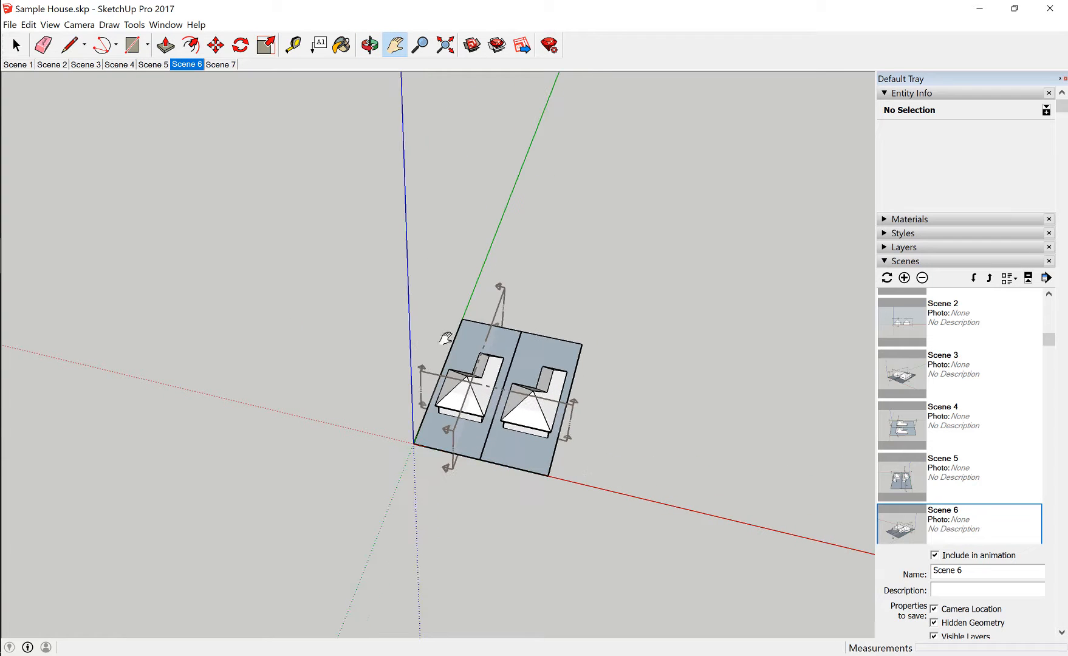
left_click(15, 45)
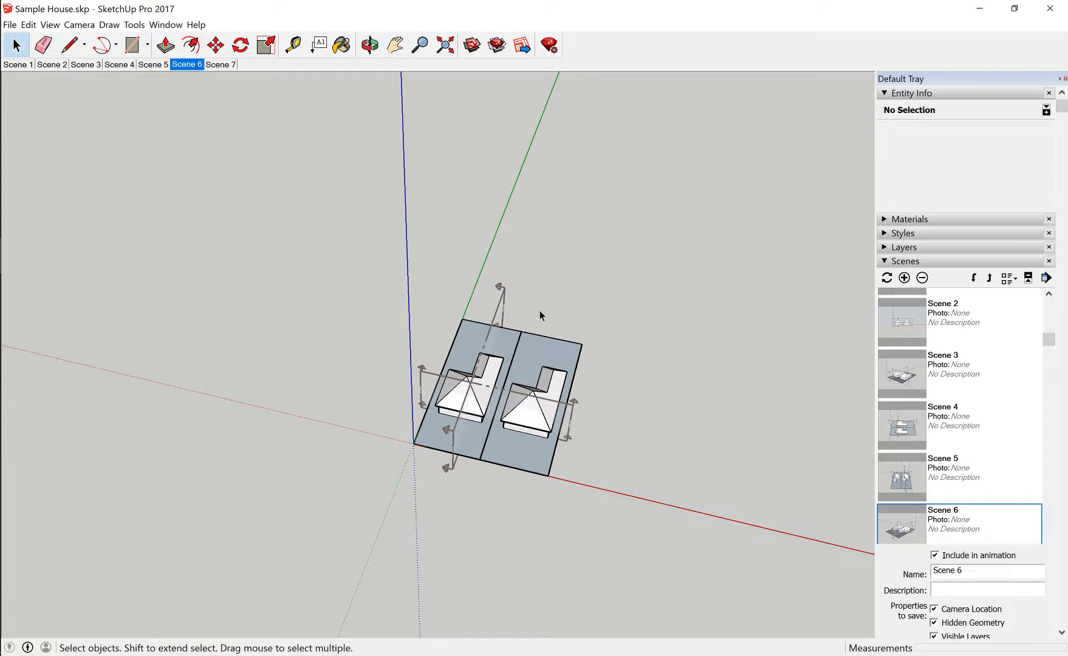
left_click(500, 302)
key("Delete")
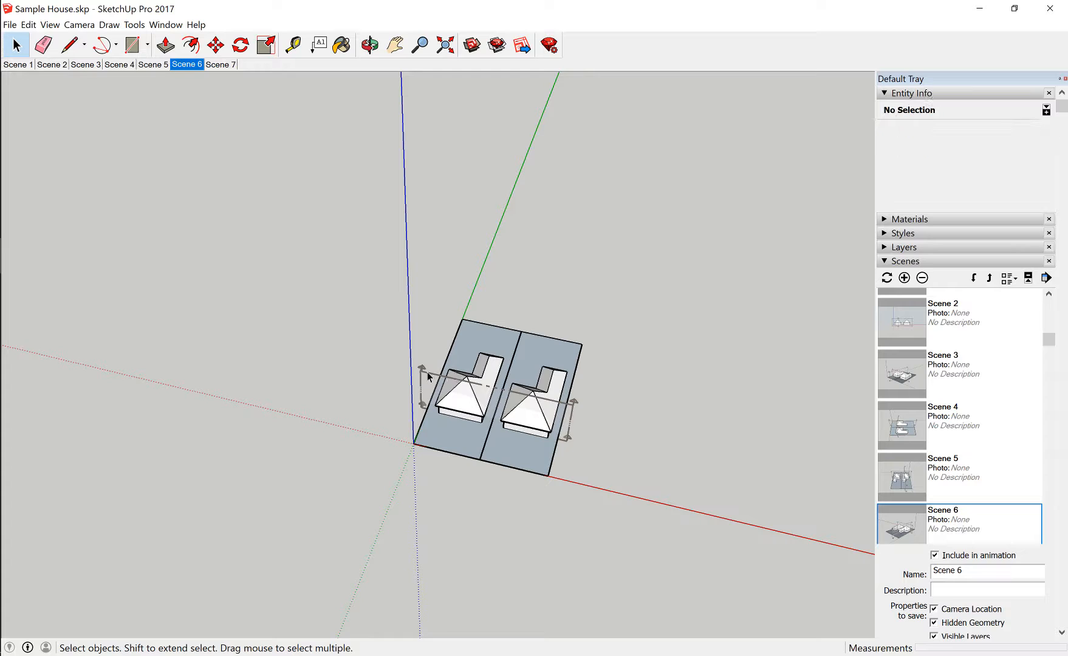
left_click(427, 376)
key("Delete")
Collapse the Scenes settings and frame the two houses in a closer, raised corner view
middle_click_drag(376, 337, 268, 162)
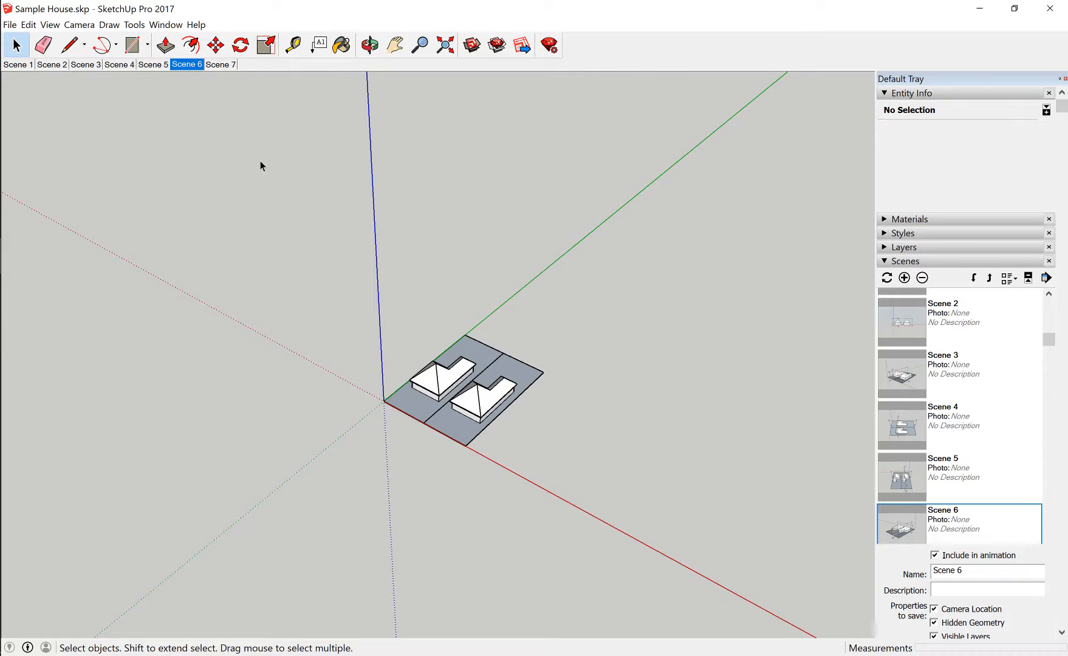
left_click(884, 262)
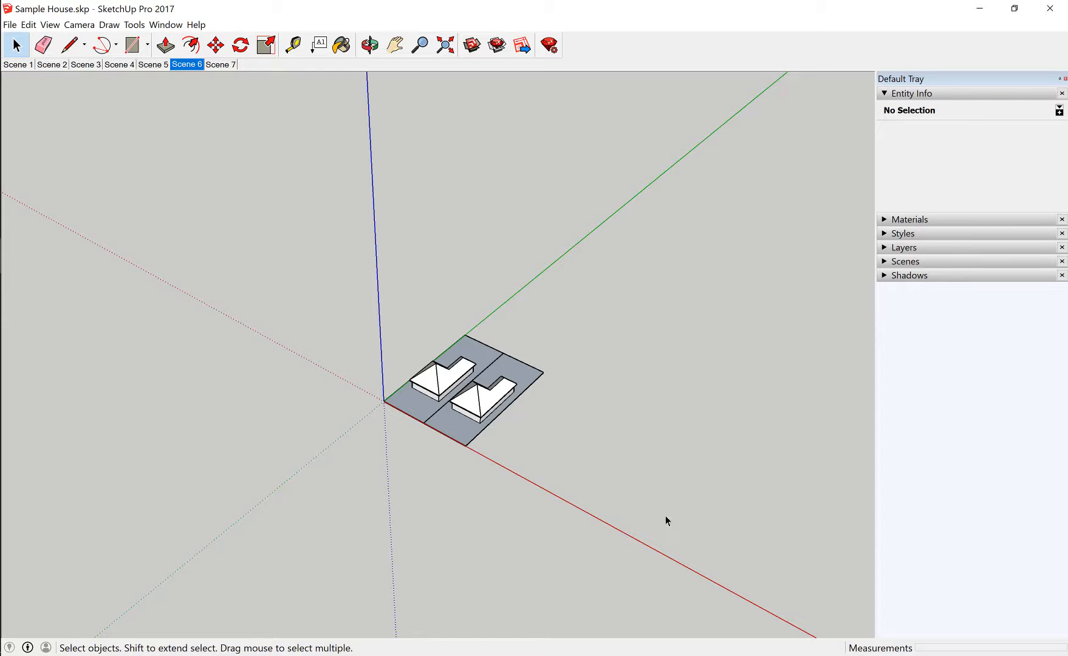
scroll(419, 419, "up", 4)
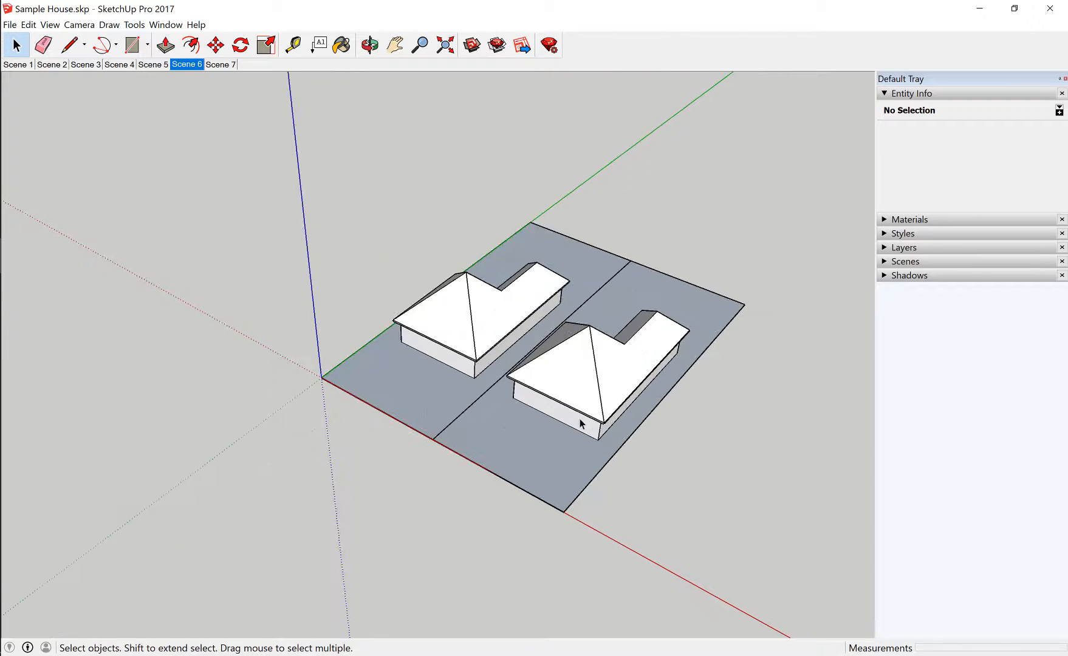
middle_click_drag(571, 435, 643, 410)
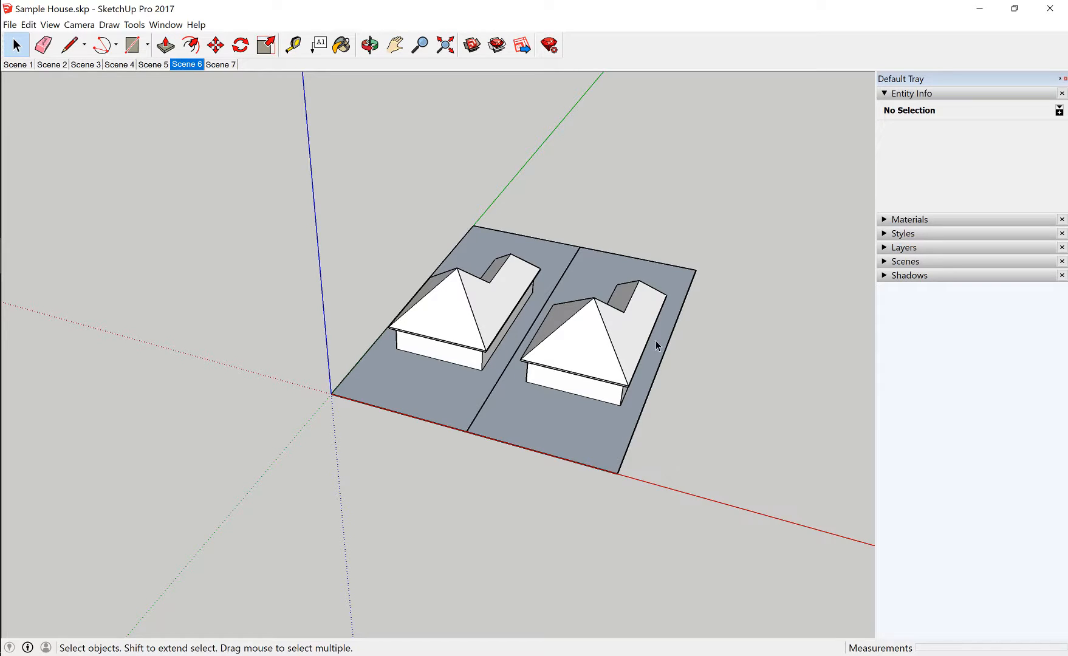
middle_click_drag(658, 345, 510, 365)
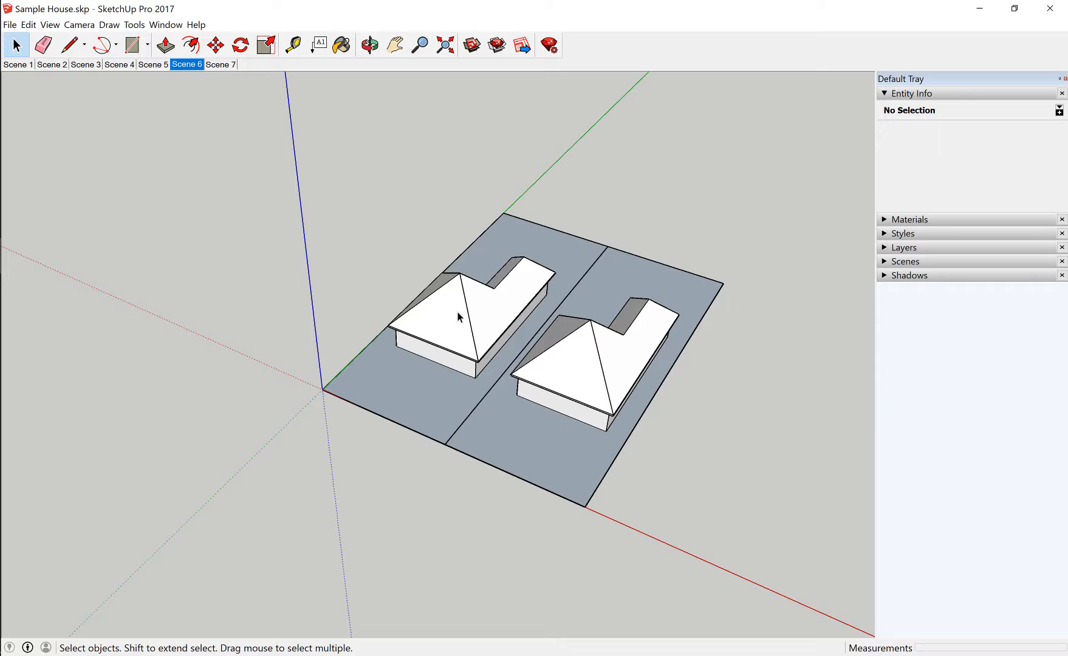
Start adding a geographic location to the model and move the satellite map from central Brisbane south to the Archerfield Airport area
left_click(10, 25)
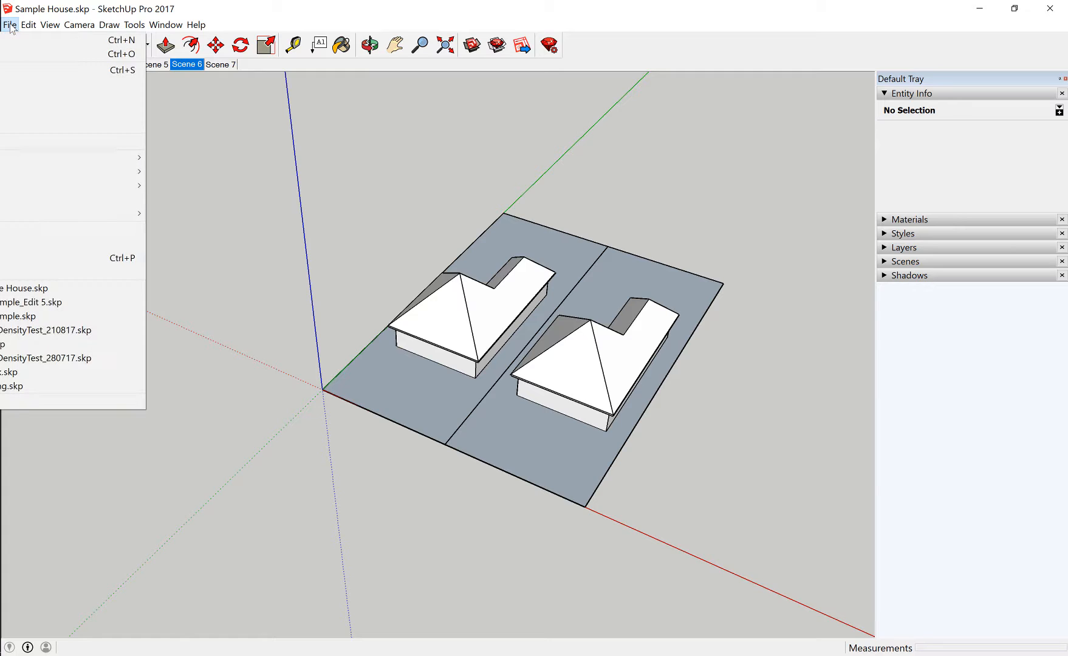
mouse_move(28, 162)
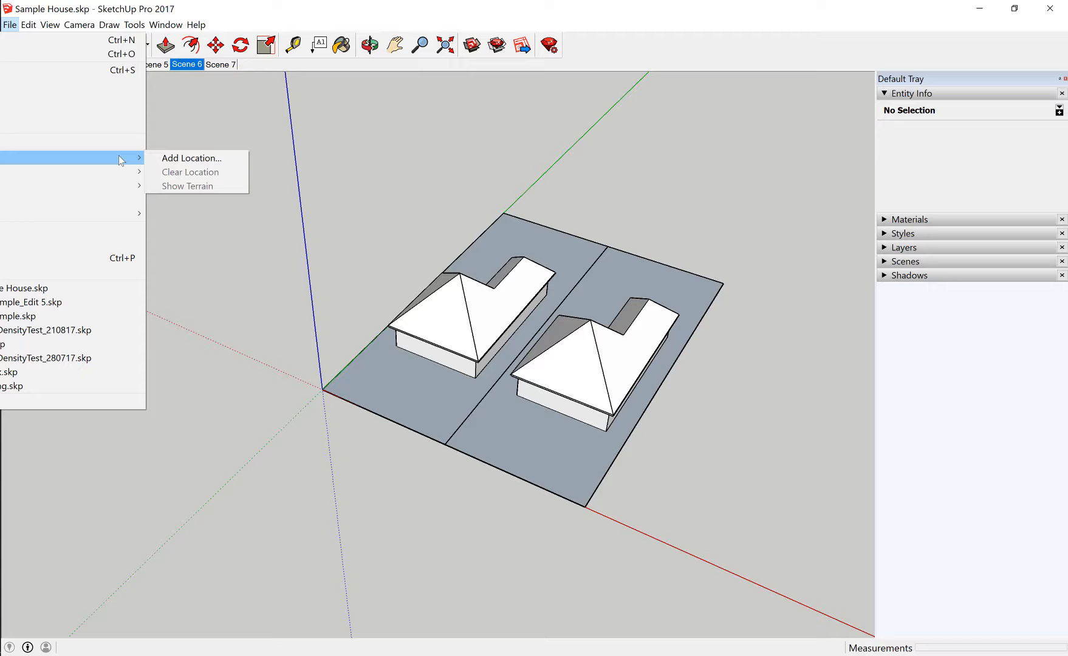
left_click(181, 159)
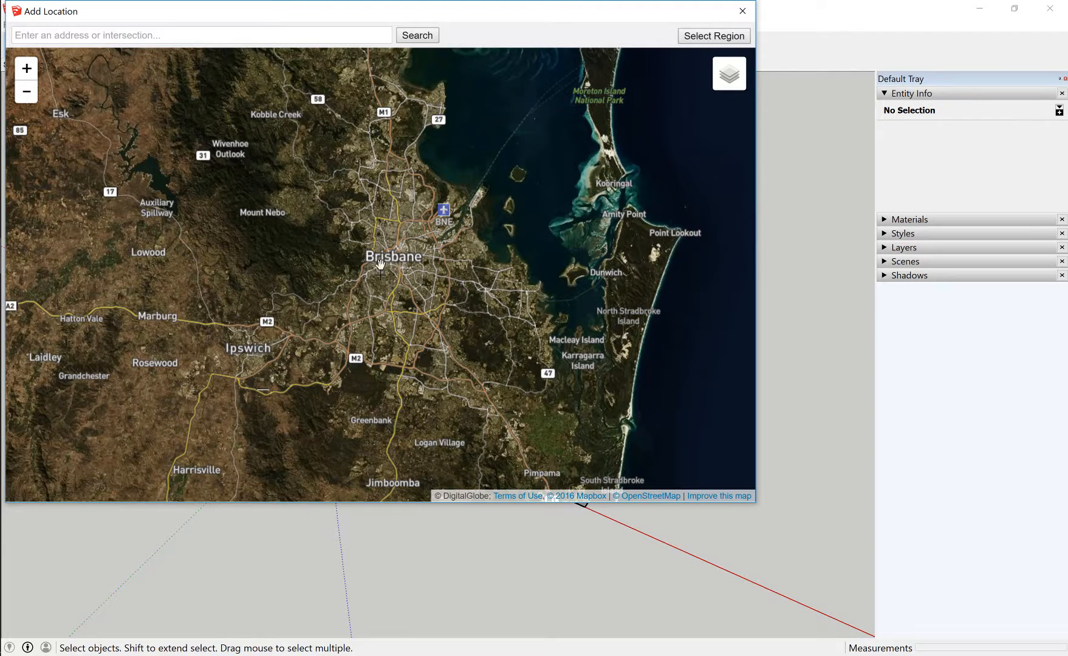
scroll(364, 235, "up", 3)
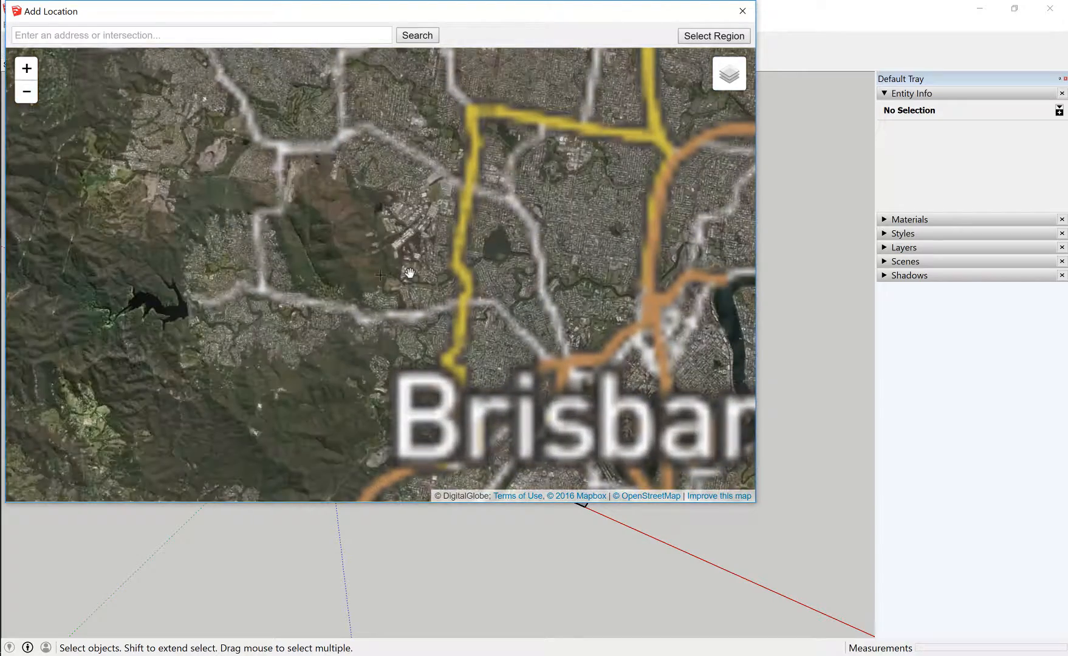
scroll(413, 261, "down", 1)
left_click_drag(487, 211, 443, 108)
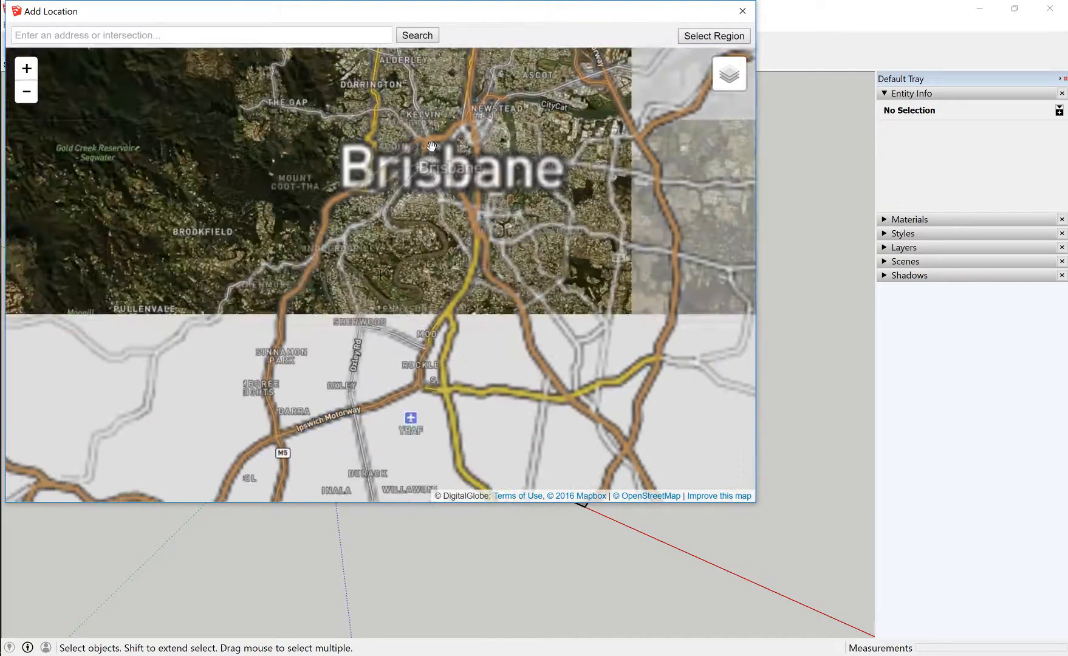
scroll(433, 149, "up", 1)
left_click_drag(395, 462, 495, 168)
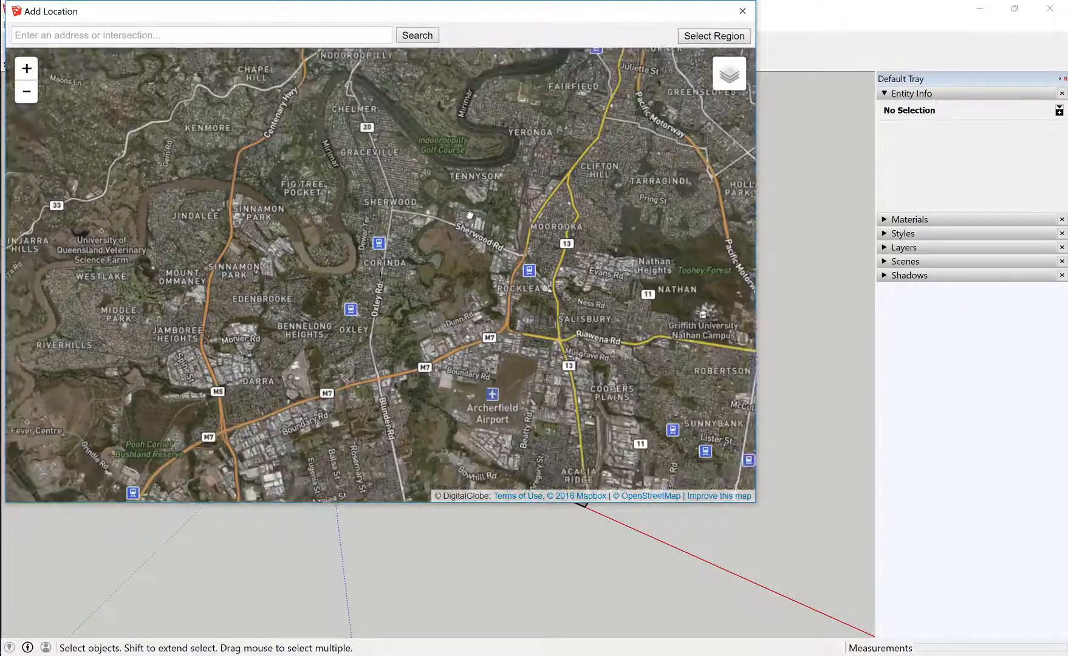
left_click_drag(470, 215, 477, 162)
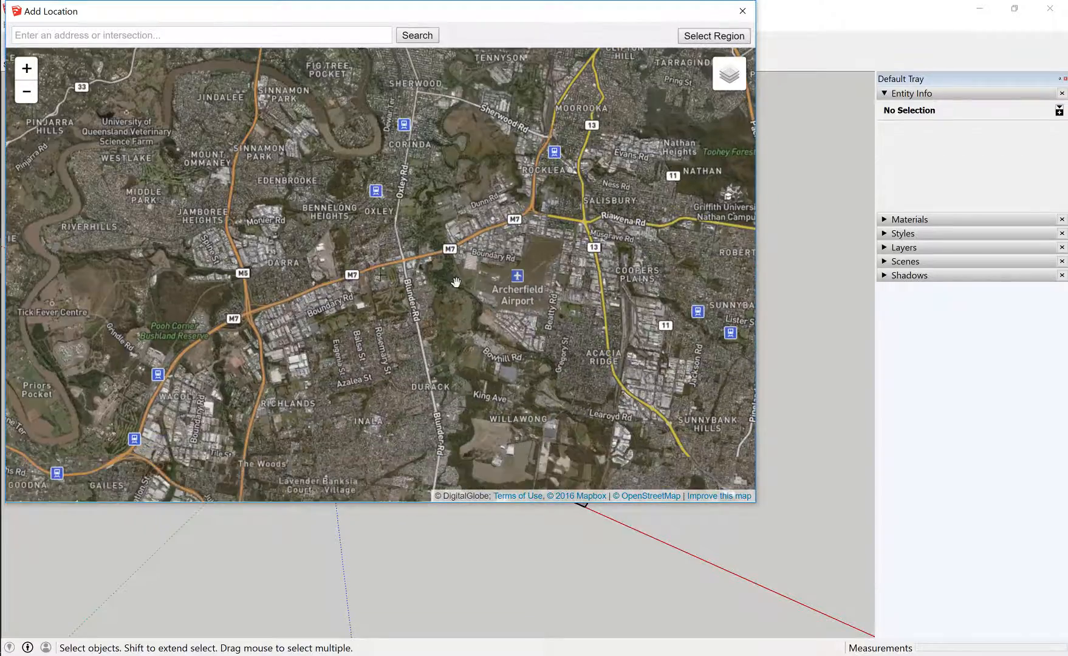
Narrow the location map down to the Richlands blocks around Old Progress Rd and Progress Rd
scroll(457, 282, "up", 2)
left_click_drag(335, 333, 562, 197)
scroll(460, 242, "down", 2)
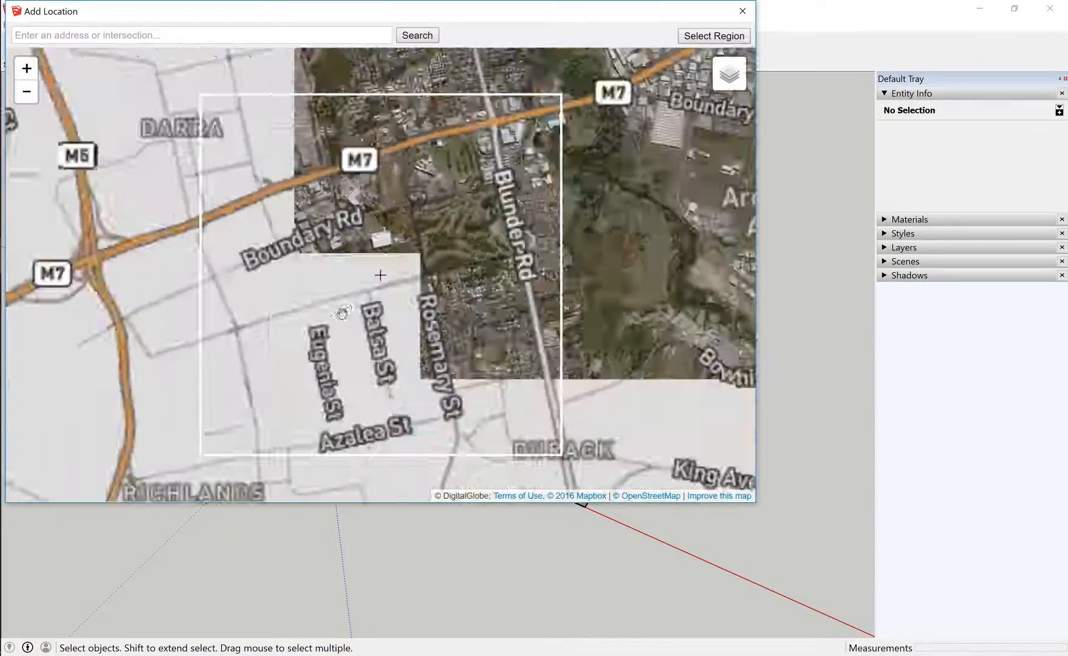
scroll(311, 396, "up", 1)
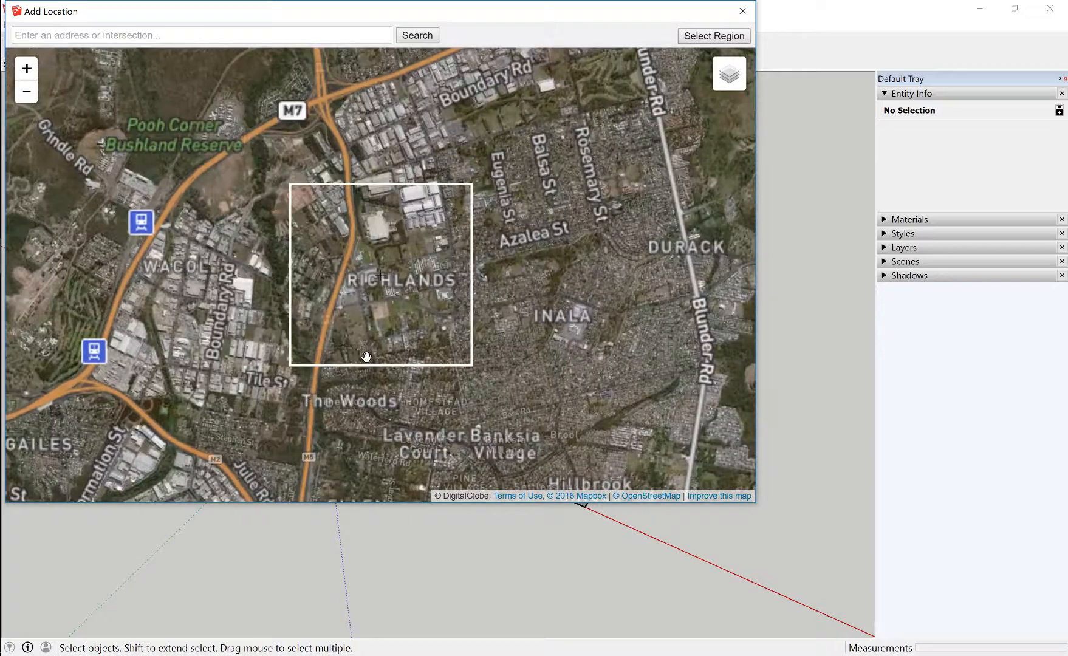
scroll(365, 353, "up", 2)
left_click_drag(552, 287, 384, 387)
scroll(418, 294, "down", 1)
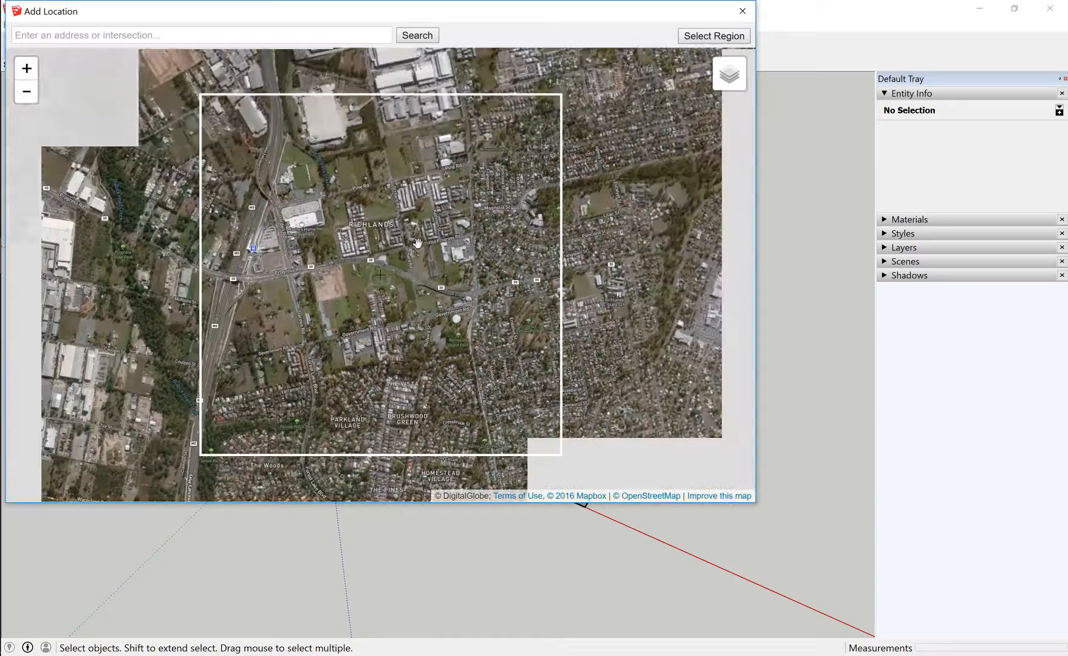
scroll(381, 249, "up", 1)
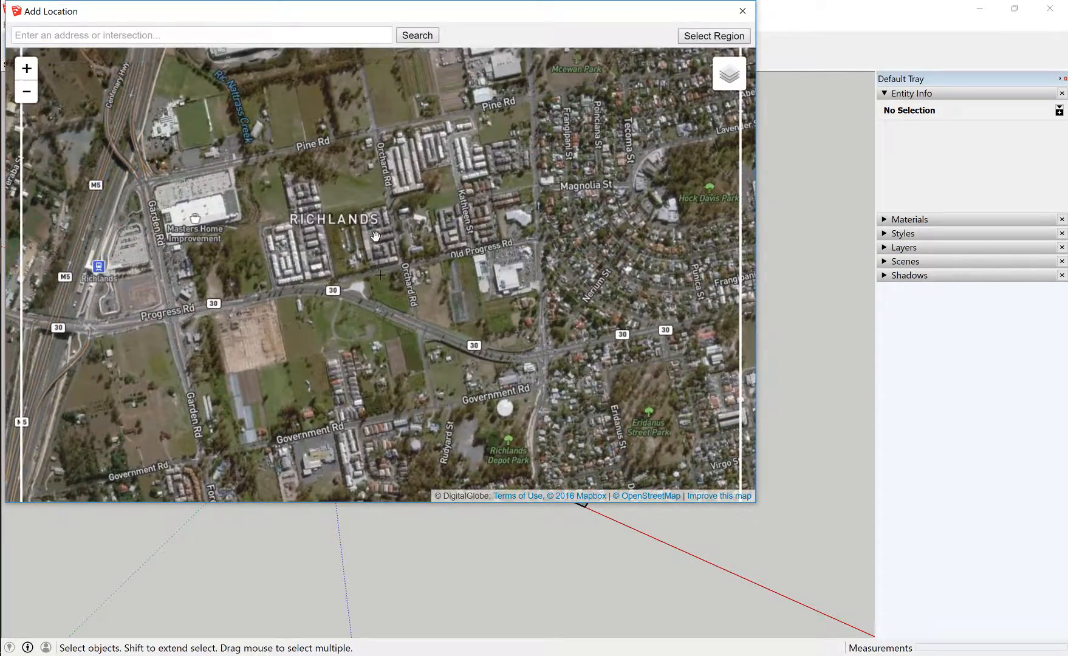
scroll(376, 236, "up", 1)
left_click_drag(377, 238, 453, 224)
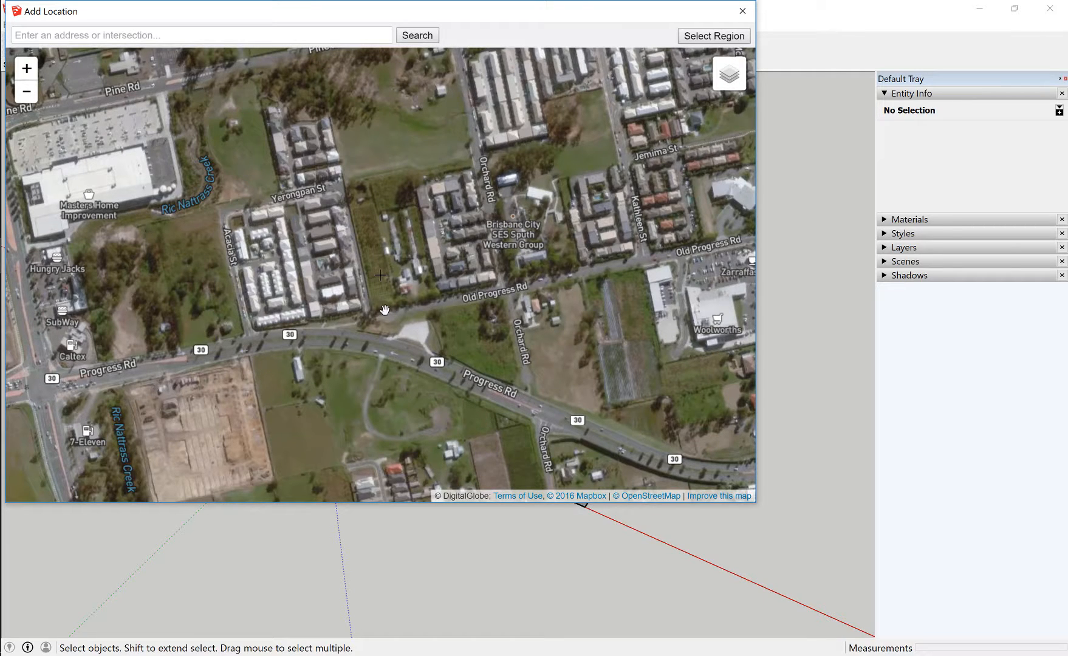
Select a map region around Old Progress Rd, shrink it to end near Kathleen St, and grab it into the model
left_click(718, 37)
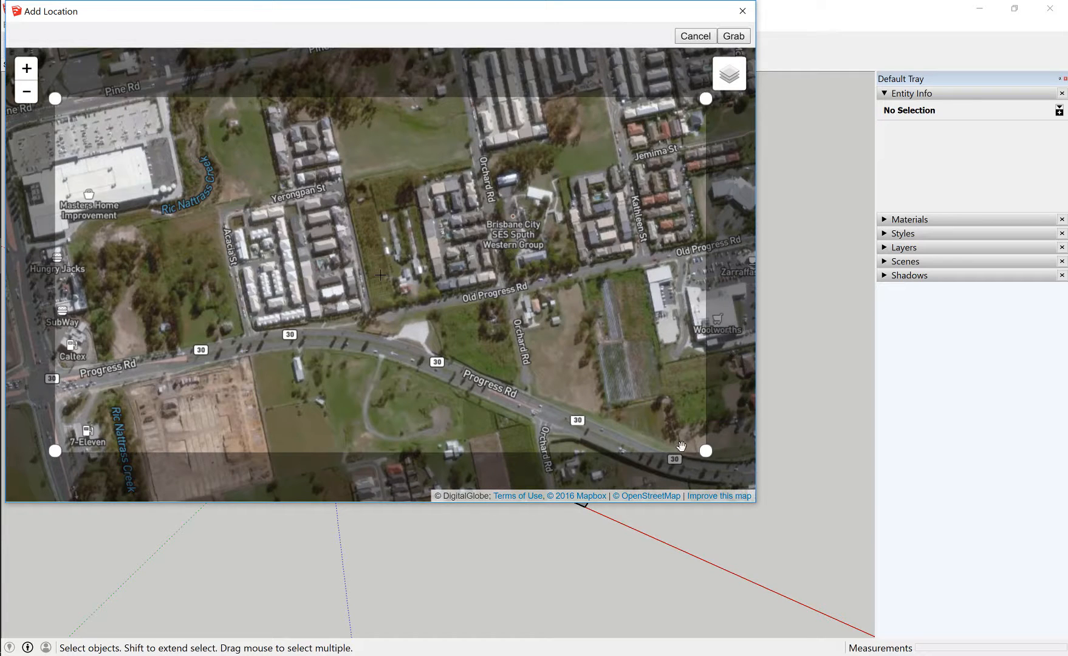
left_click_drag(705, 450, 651, 426)
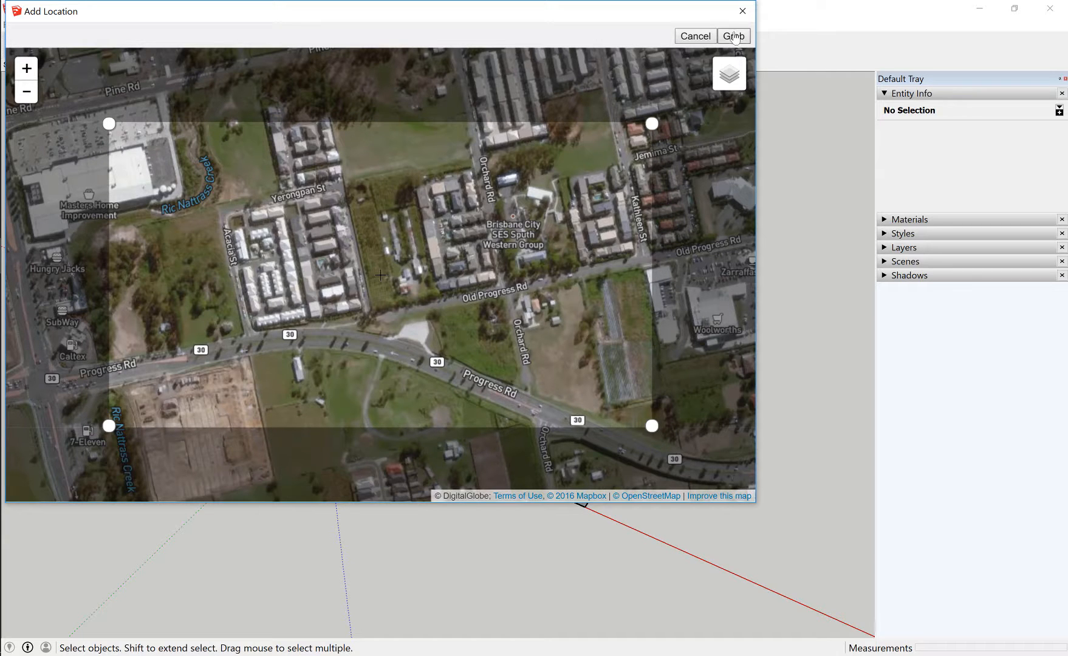
left_click(734, 37)
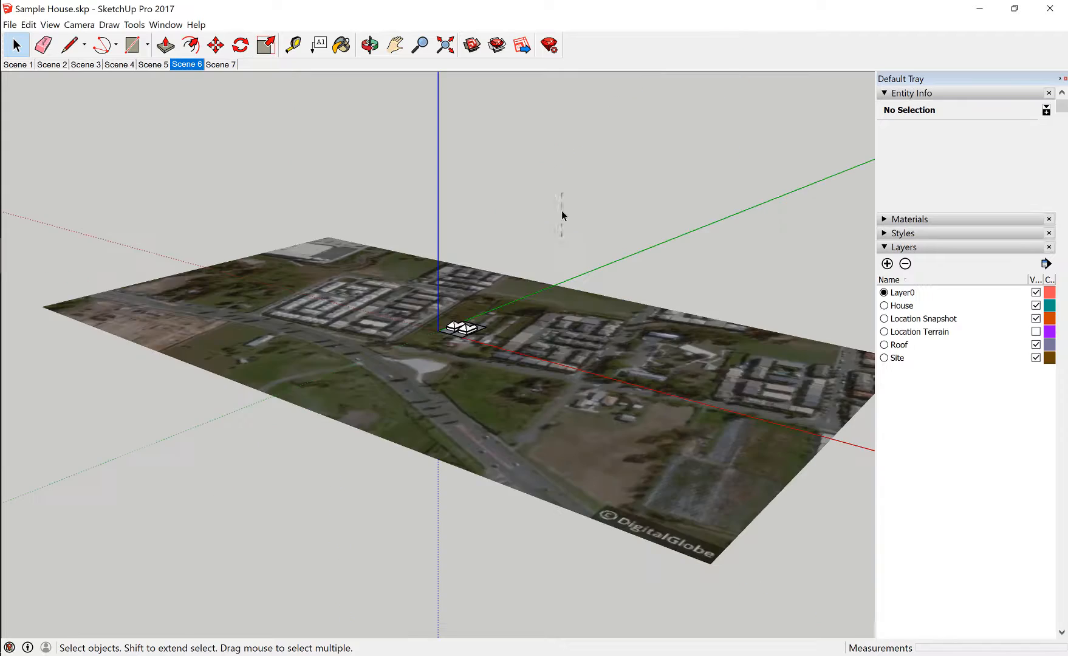
Move the two houses with their lots about 99,200 mm onto the northwest corner of the housing block east of the origin
middle_click_drag(562, 214, 696, 352)
scroll(693, 349, "down", 2)
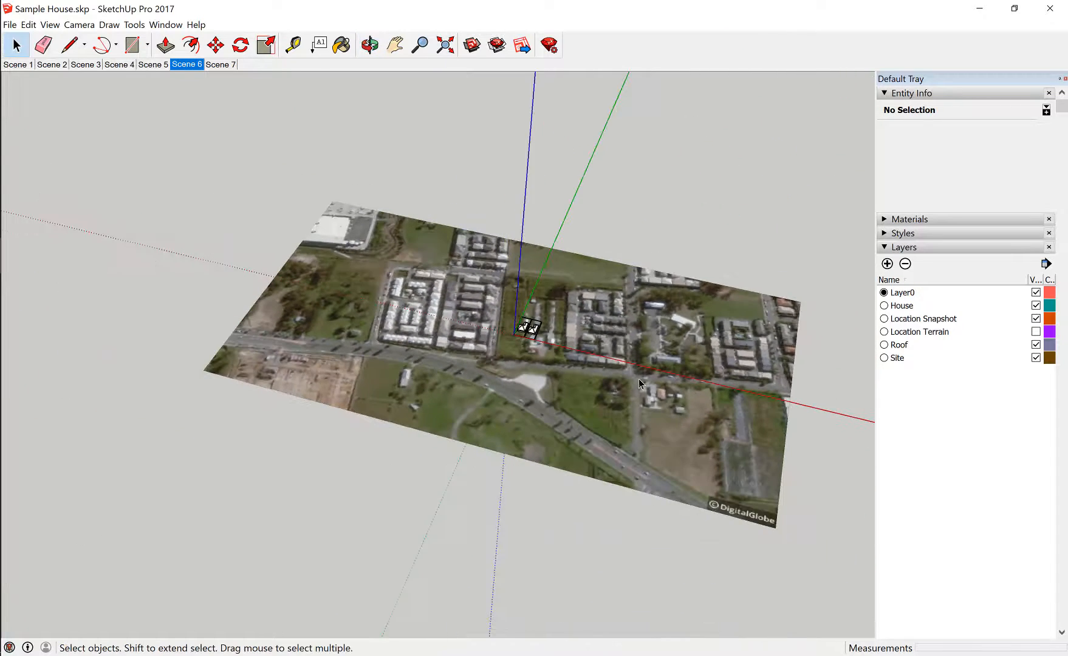
middle_click_drag(639, 379, 774, 395)
scroll(774, 396, "up", 2)
scroll(775, 396, "down", 1)
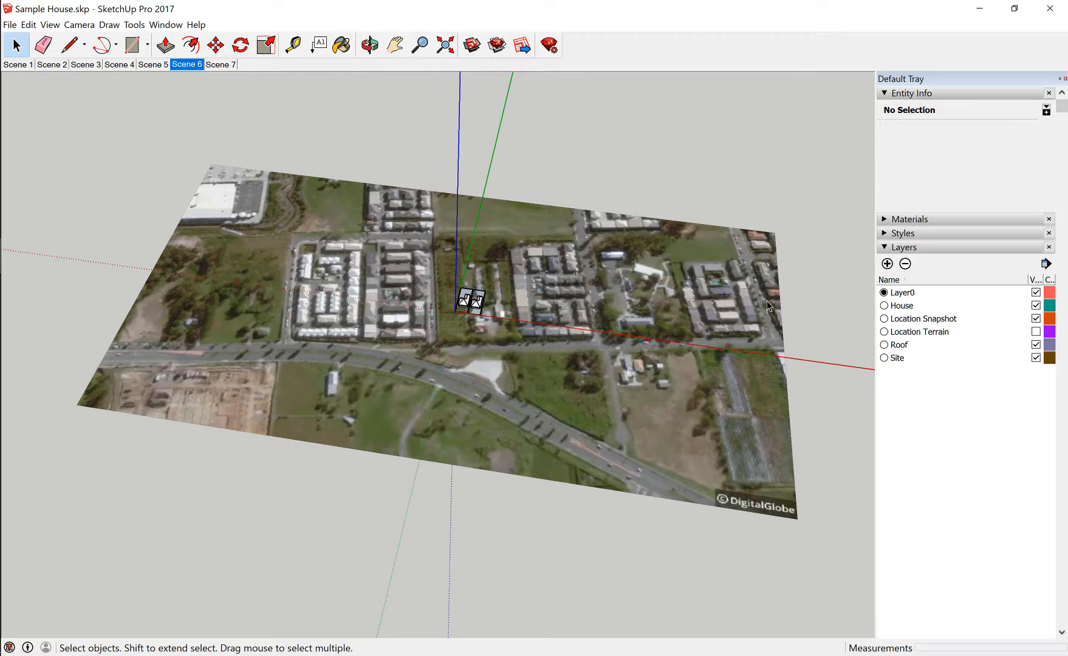
middle_click_drag(767, 300, 544, 382)
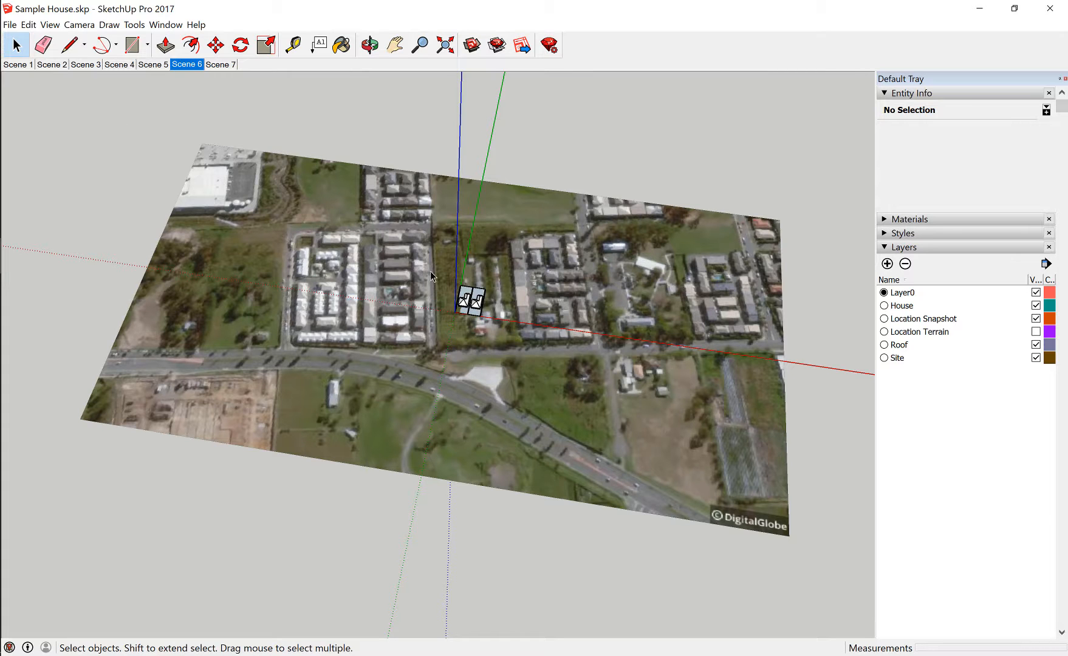
left_click_drag(430, 264, 487, 337)
scroll(509, 283, "up", 4)
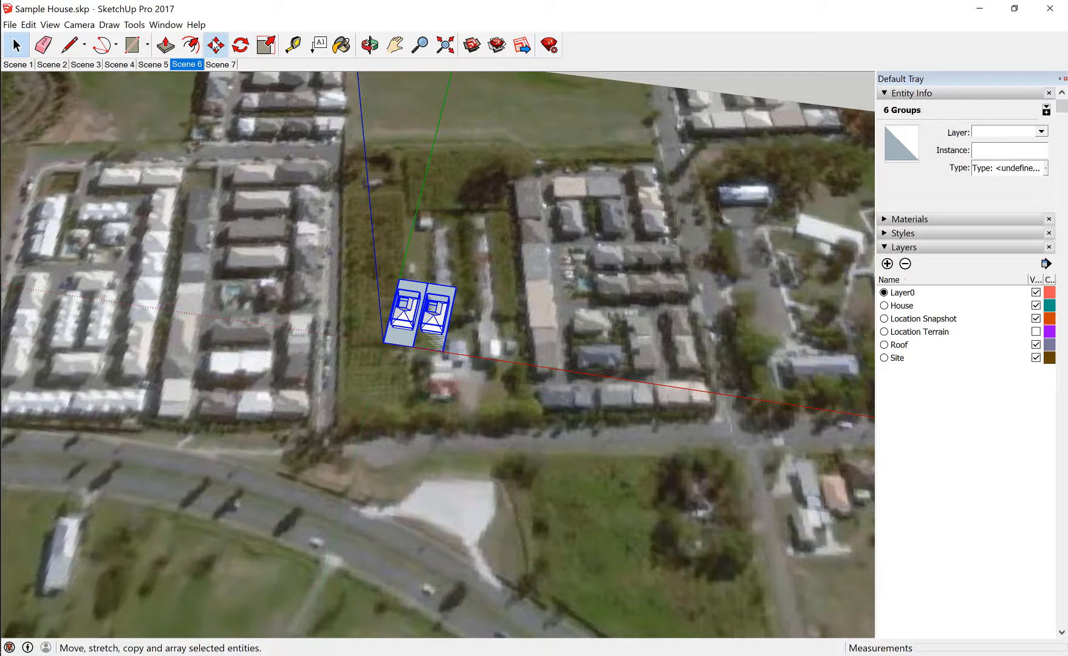
left_click(215, 45)
left_click(412, 344)
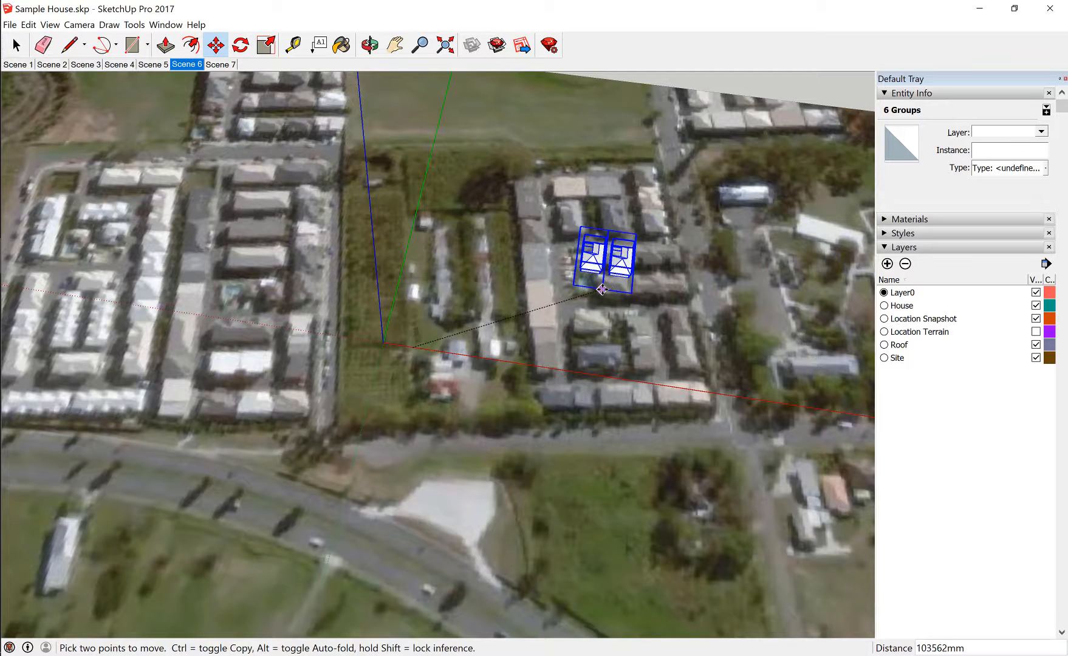
left_click(521, 213)
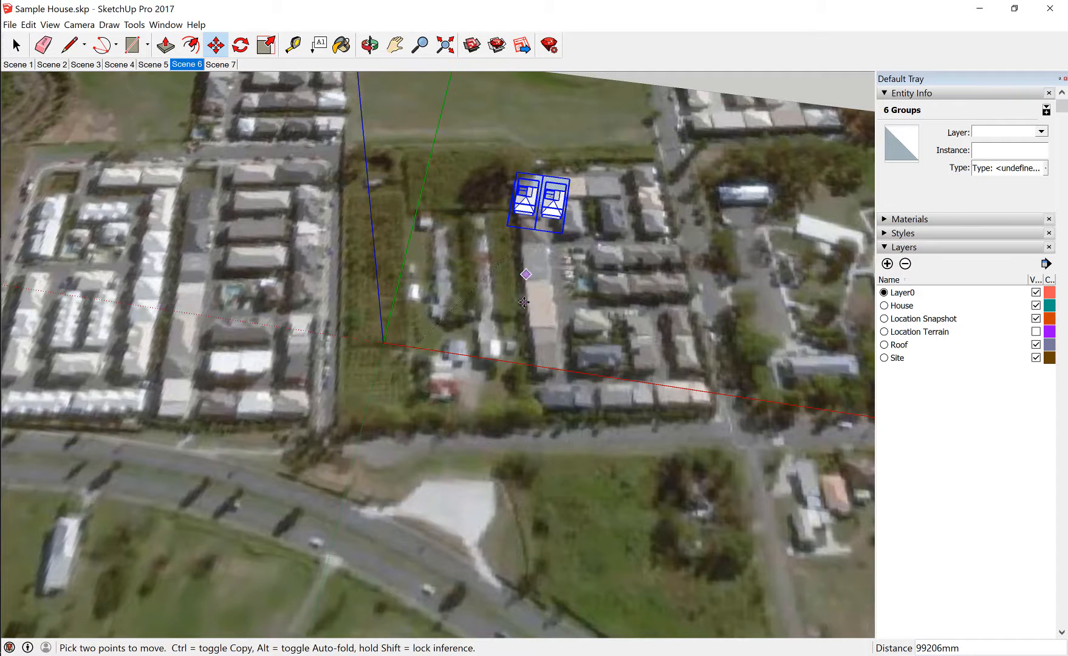
scroll(524, 302, "down", 2)
middle_click_drag(523, 303, 633, 267)
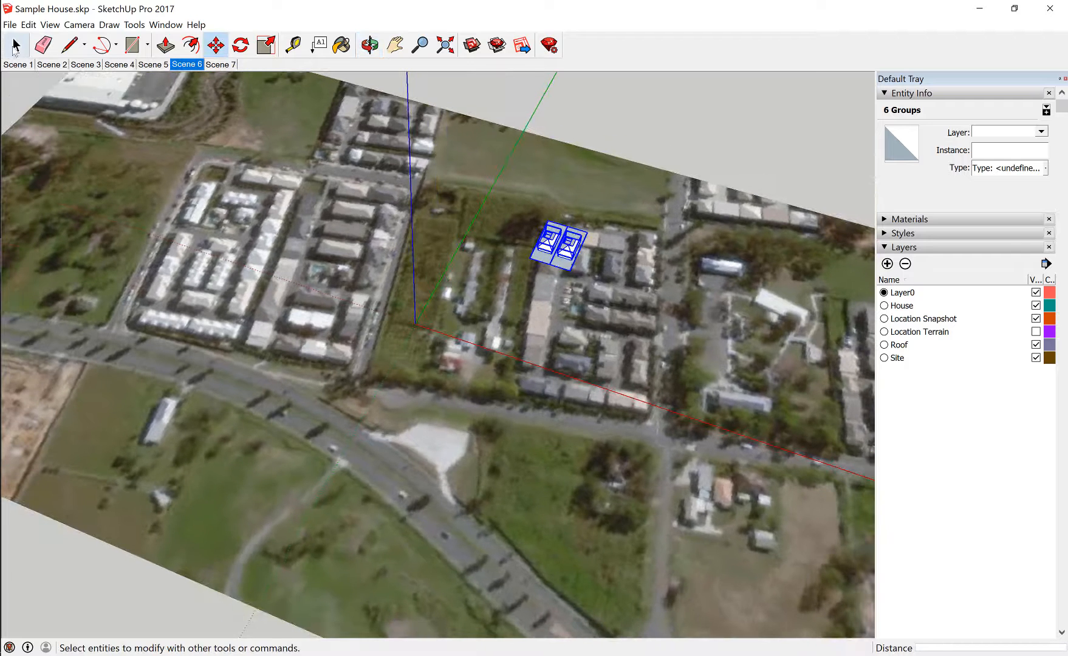
key("space")
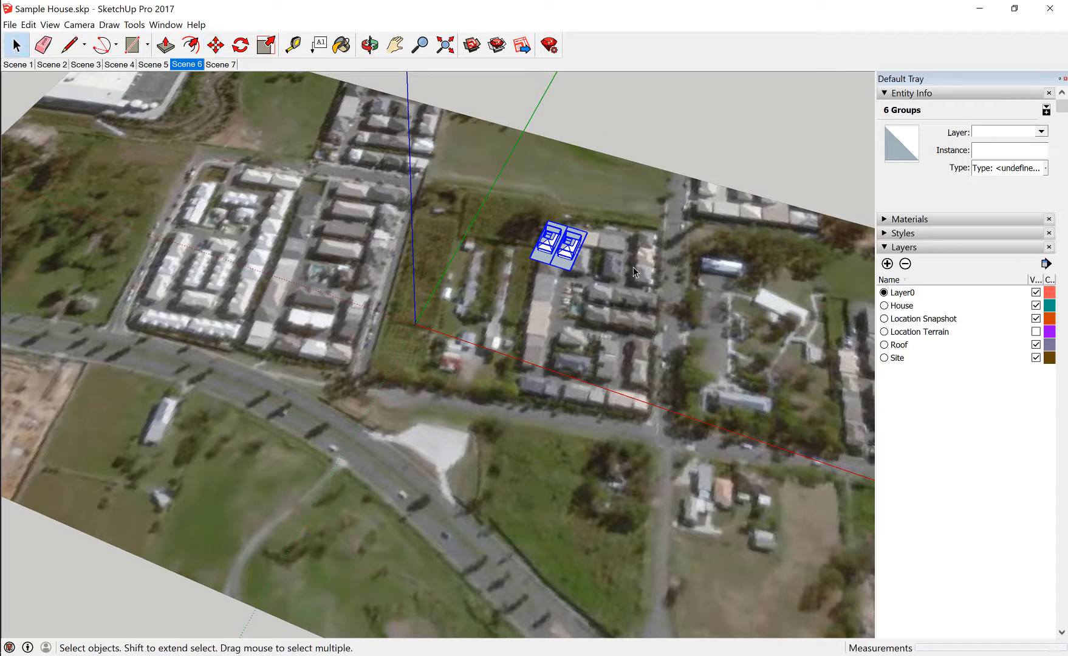
left_click(650, 132)
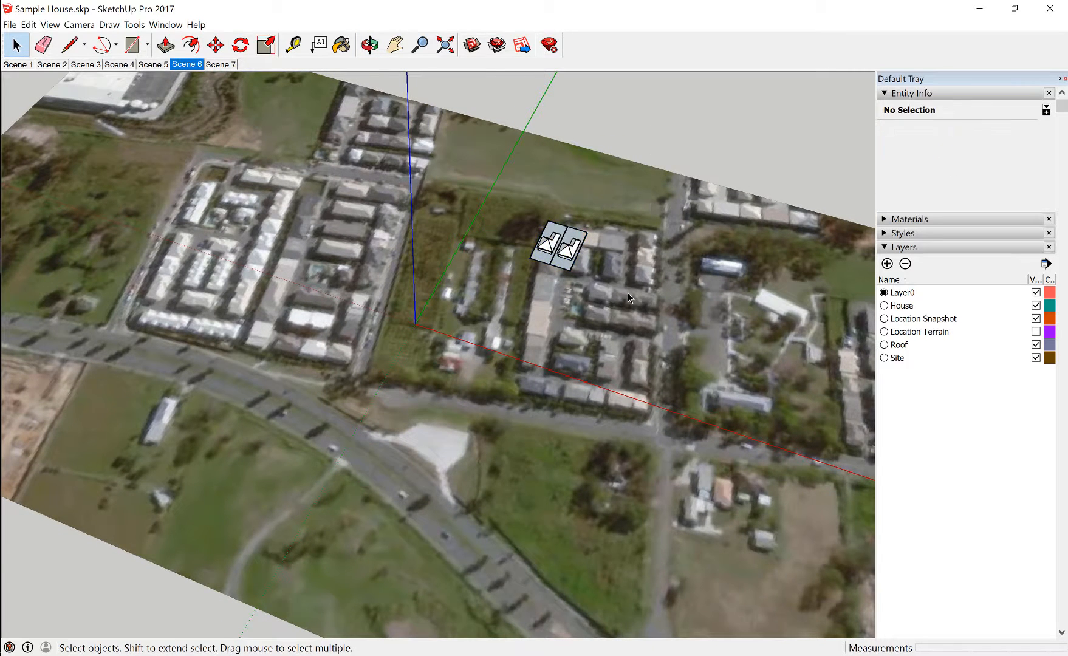
scroll(628, 292, "up", 2)
scroll(628, 292, "down", 2)
right_click(624, 307)
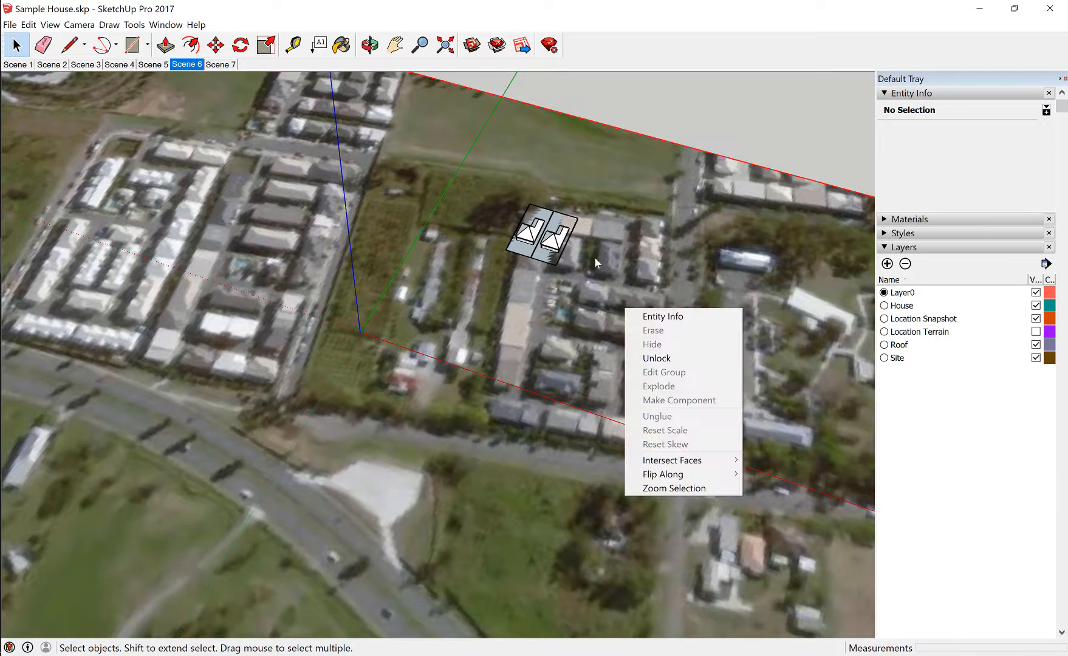
left_click(666, 105)
Show the Location Terrain layer and hide the Location Snapshot layer, and view the terrain relief from near ground level
middle_click_drag(608, 365, 488, 119)
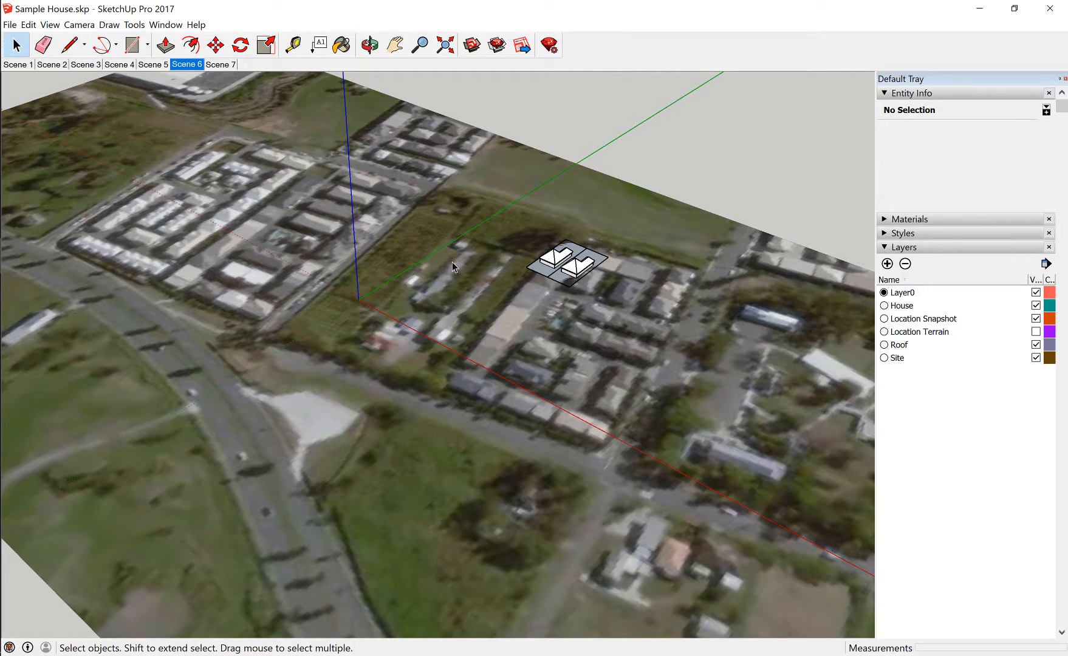
scroll(754, 237, "down", 5)
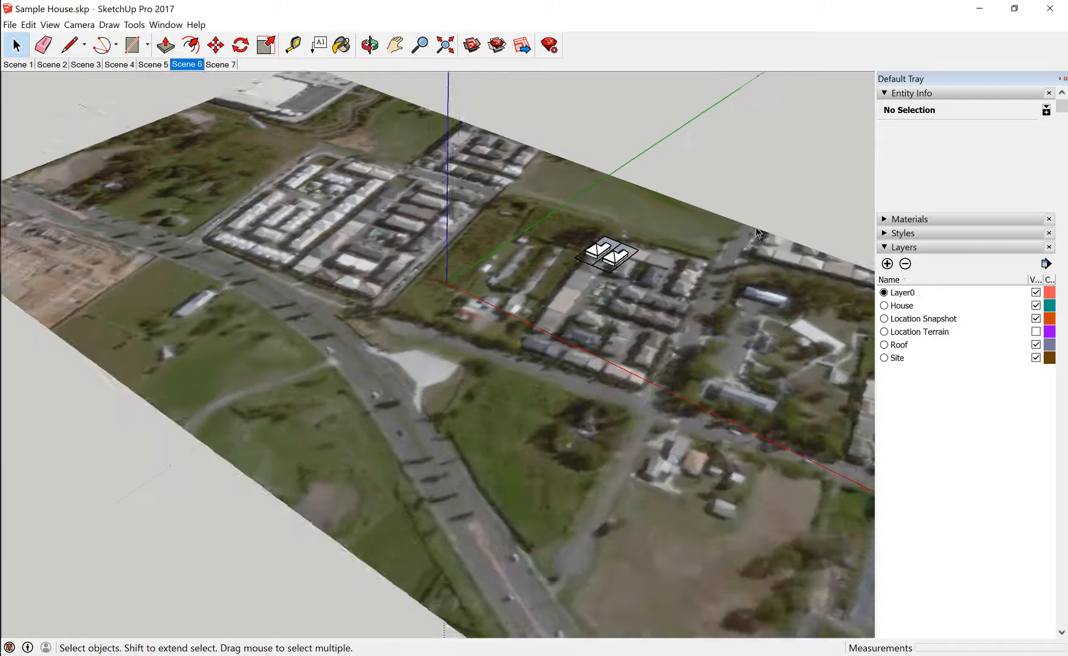
middle_click_drag(727, 346, 875, 297)
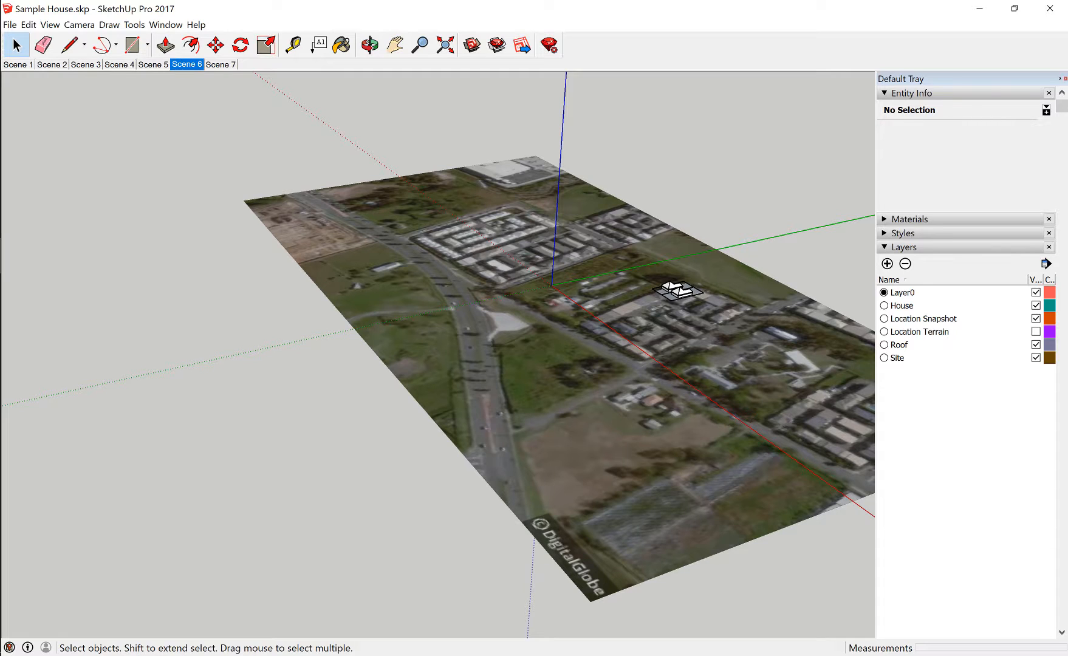
left_click(1036, 332)
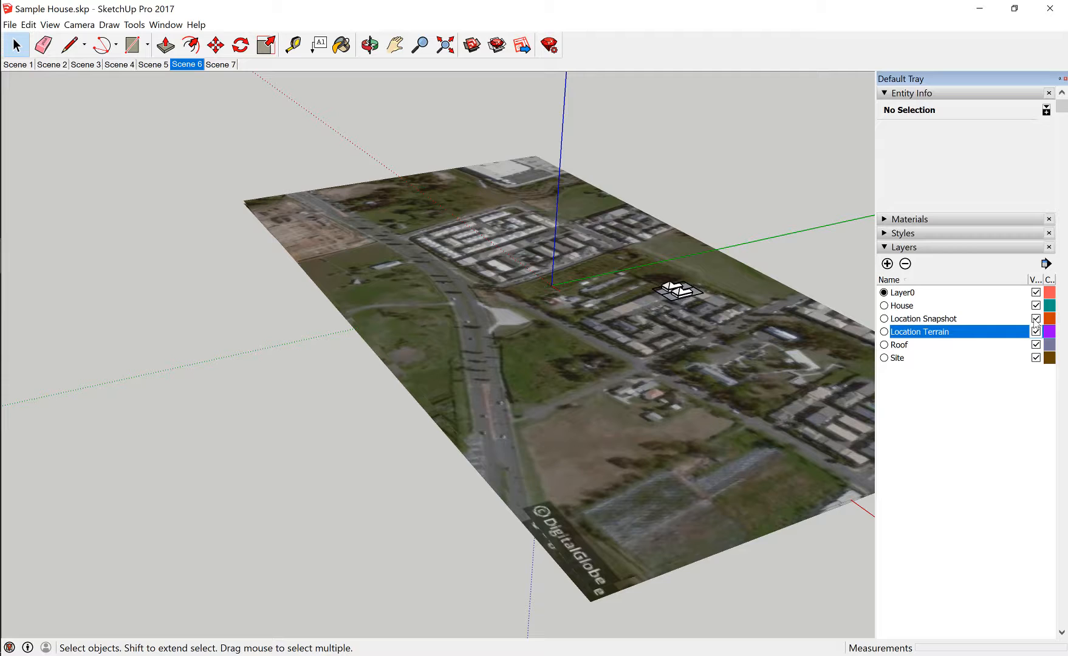
left_click(1036, 319)
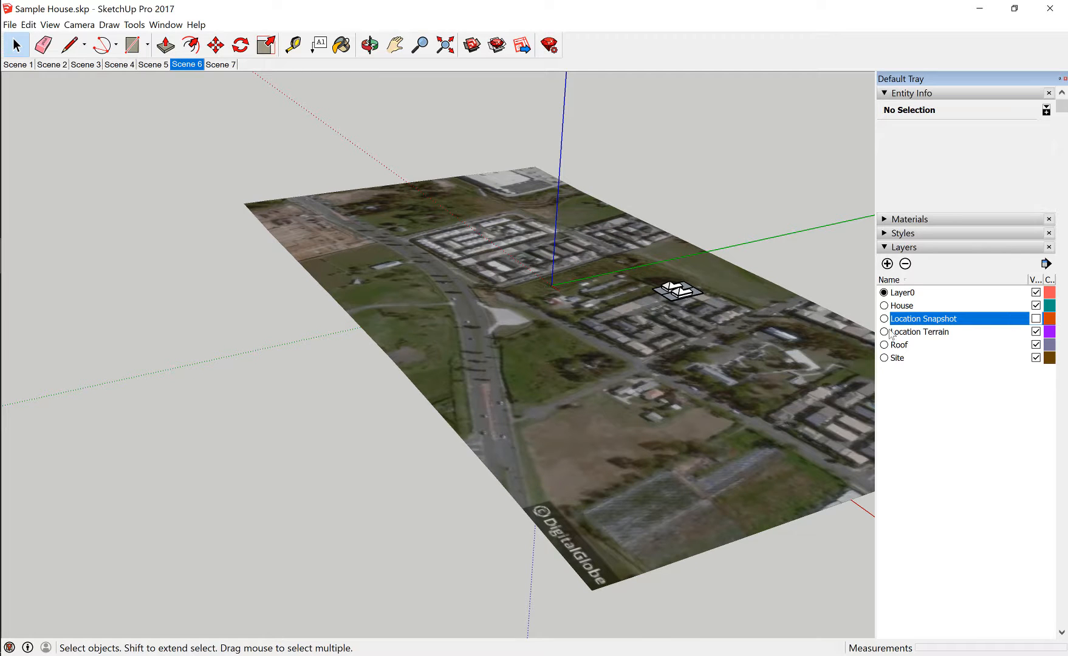
middle_click_drag(513, 415, 599, 289)
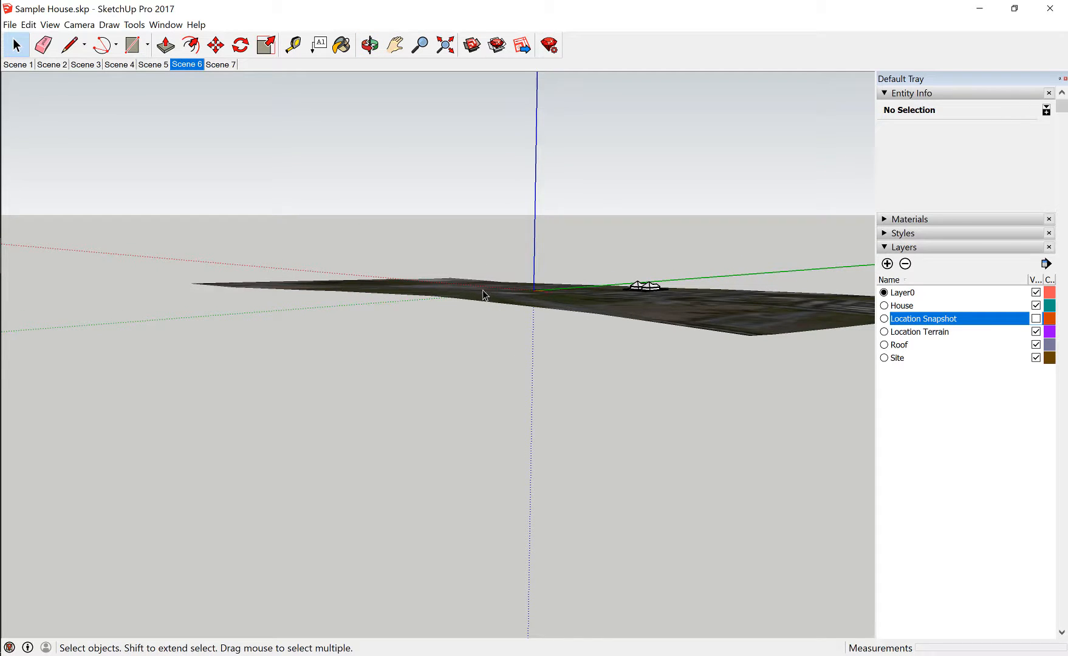
middle_click_drag(612, 298, 633, 430)
Select both houses with their lots, move them about 99,700 mm back beside the origin, and clear the selection
scroll(686, 354, "up", 10)
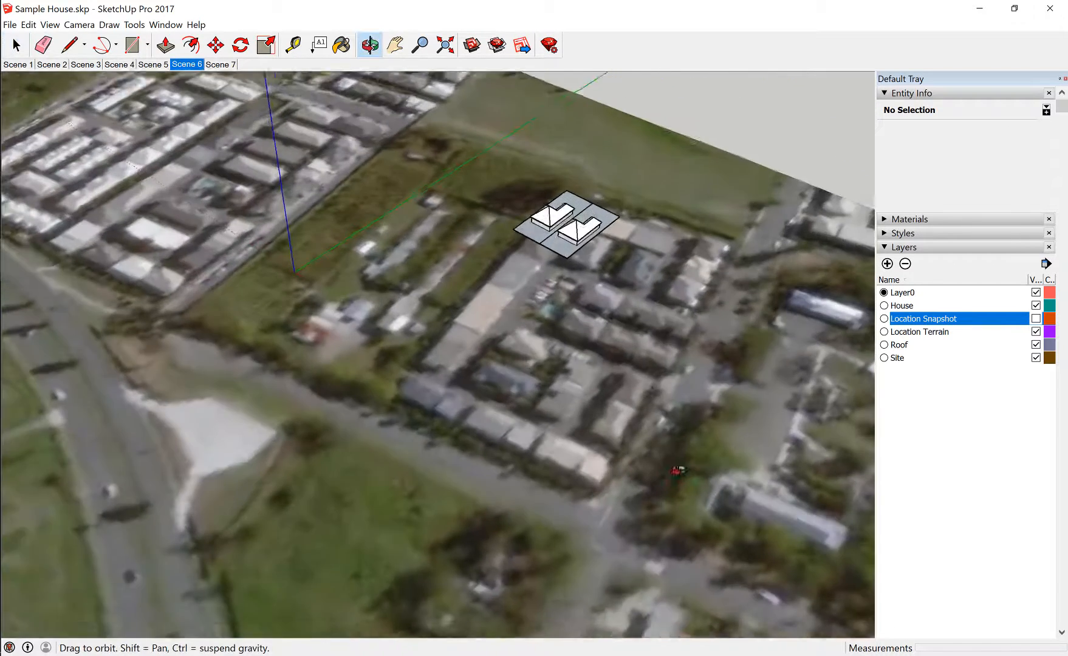
middle_click_drag(676, 470, 367, 338)
scroll(669, 280, "down", 5)
left_click_drag(613, 231, 674, 315)
scroll(675, 315, "up", 4)
left_click(215, 44)
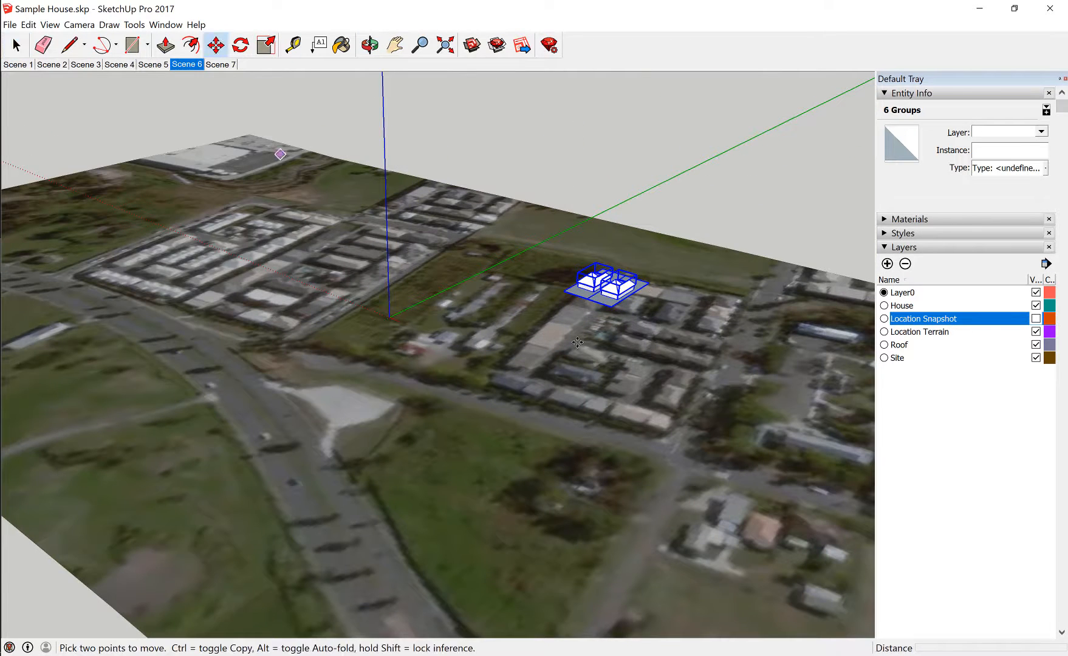
left_click(614, 310)
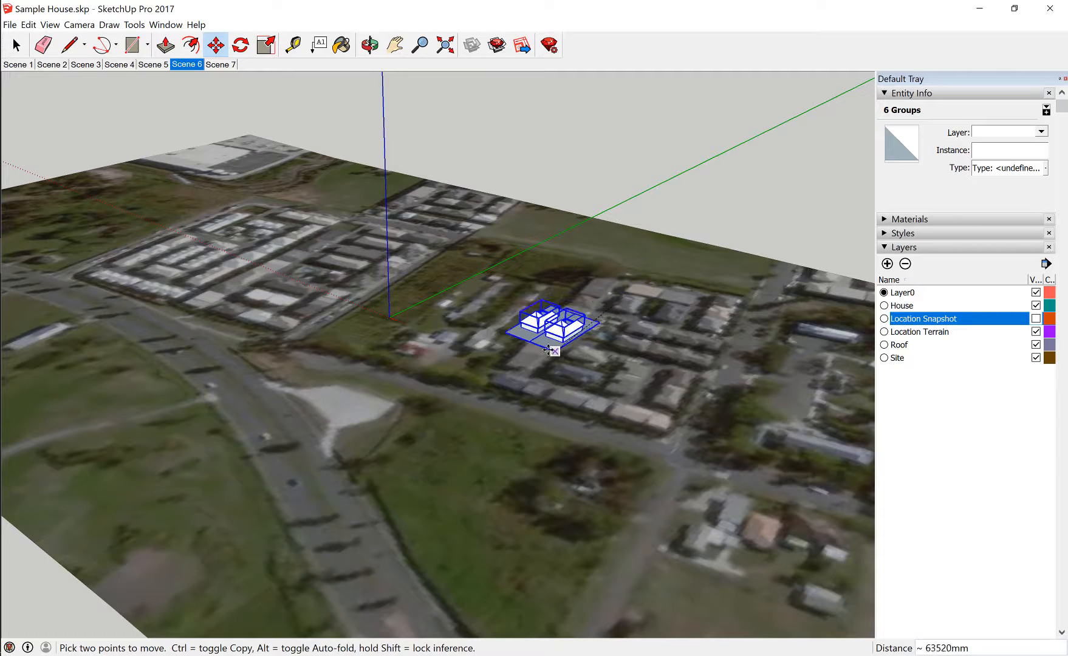
left_click(448, 350)
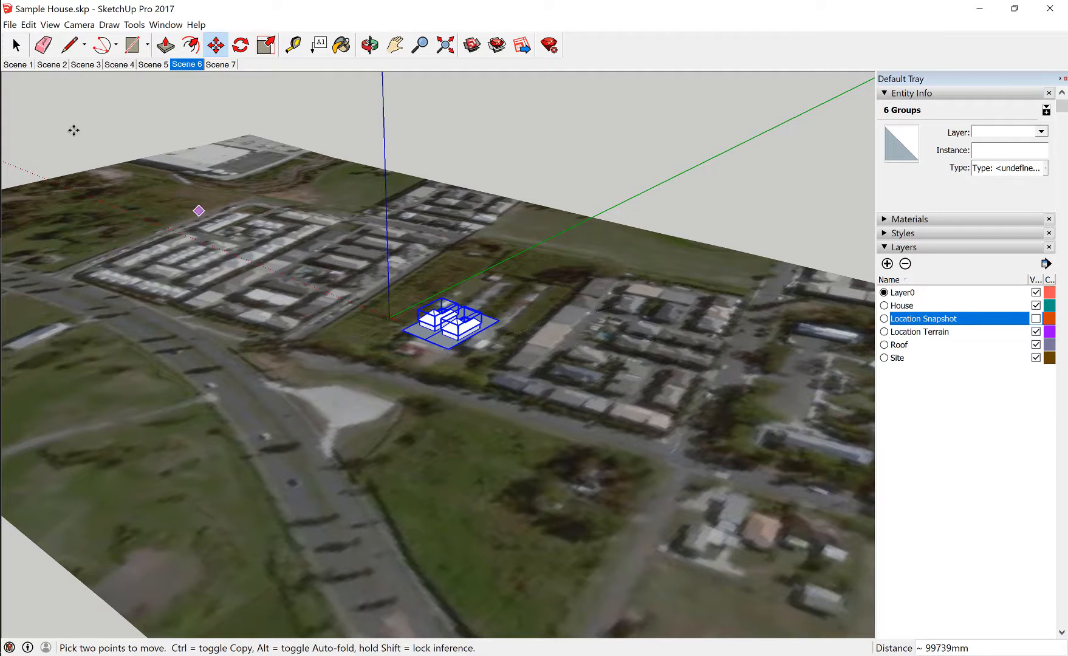
left_click(16, 45)
left_click(779, 214)
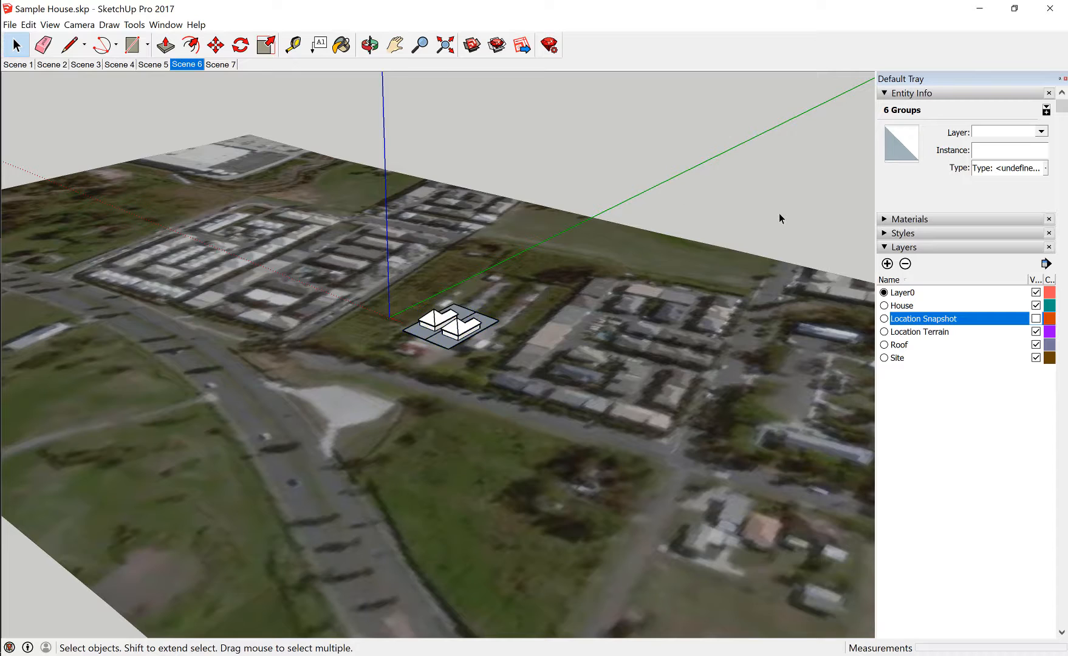
Unlock the Location Terrain group and delete it from the model
middle_click_drag(778, 214, 690, 161)
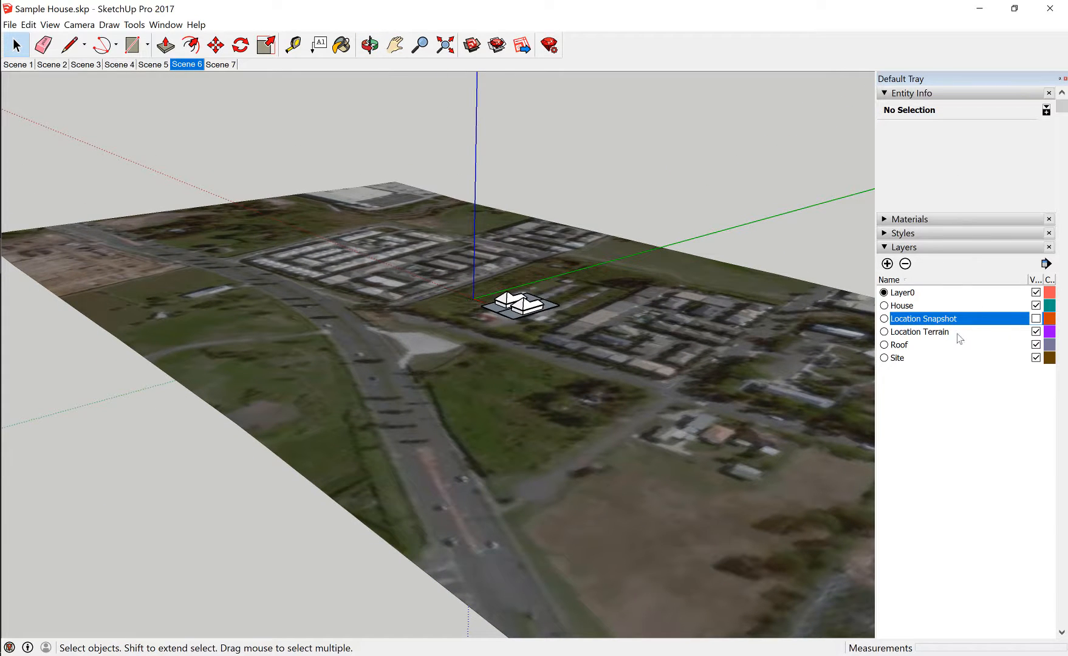
left_click(939, 332)
scroll(459, 320, "down", 3)
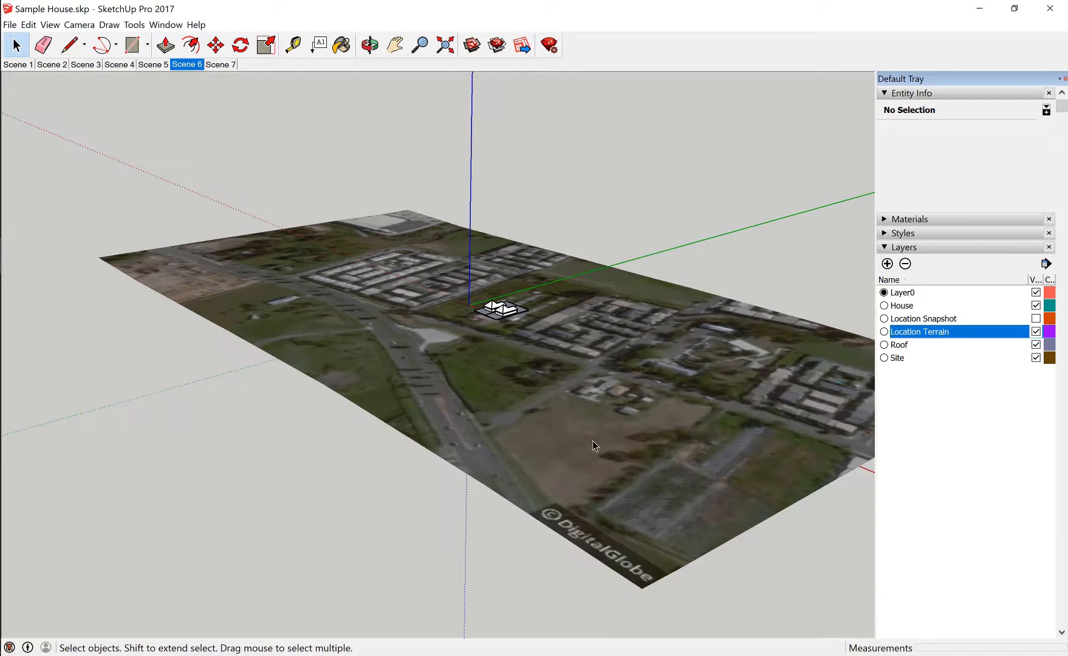
middle_click_drag(592, 440, 643, 377)
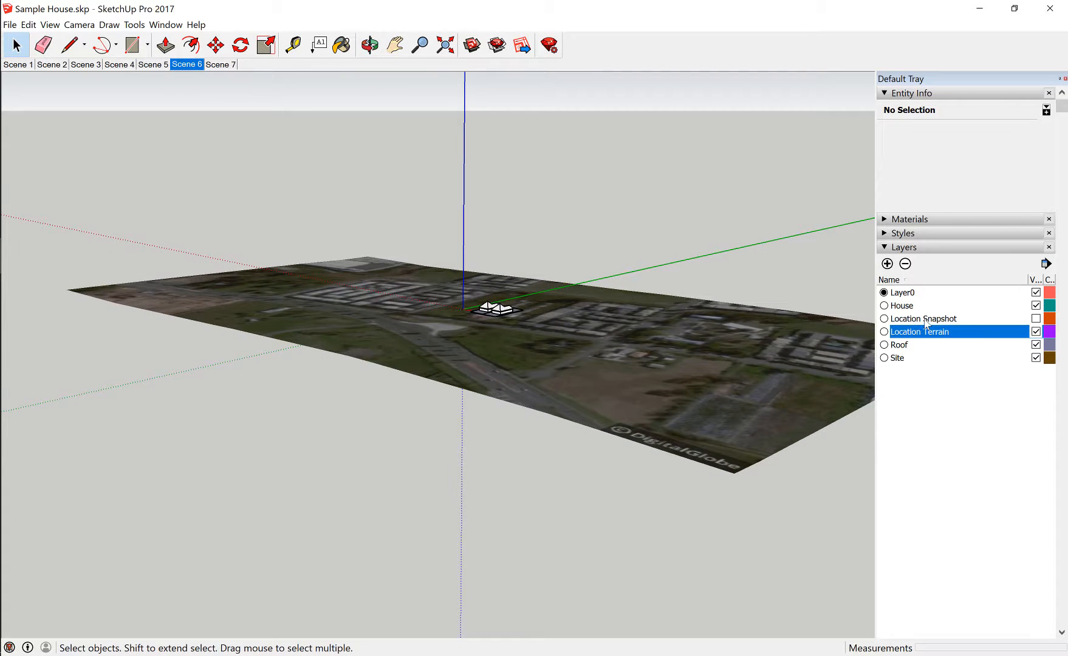
left_click(606, 402)
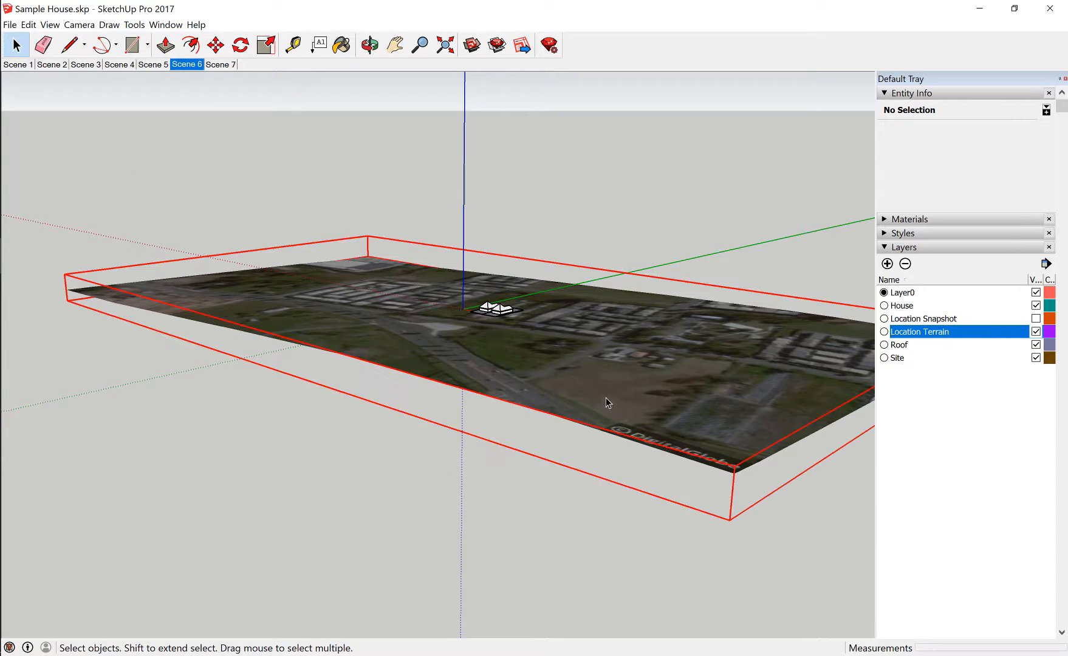
middle_click_drag(661, 388, 484, 337)
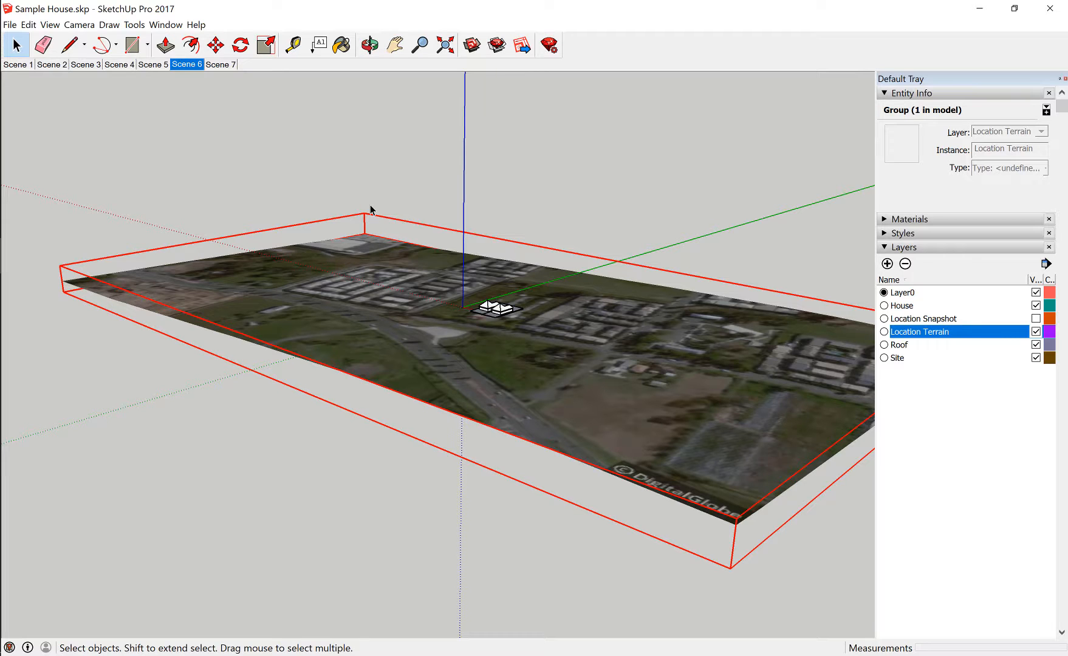
right_click(367, 246)
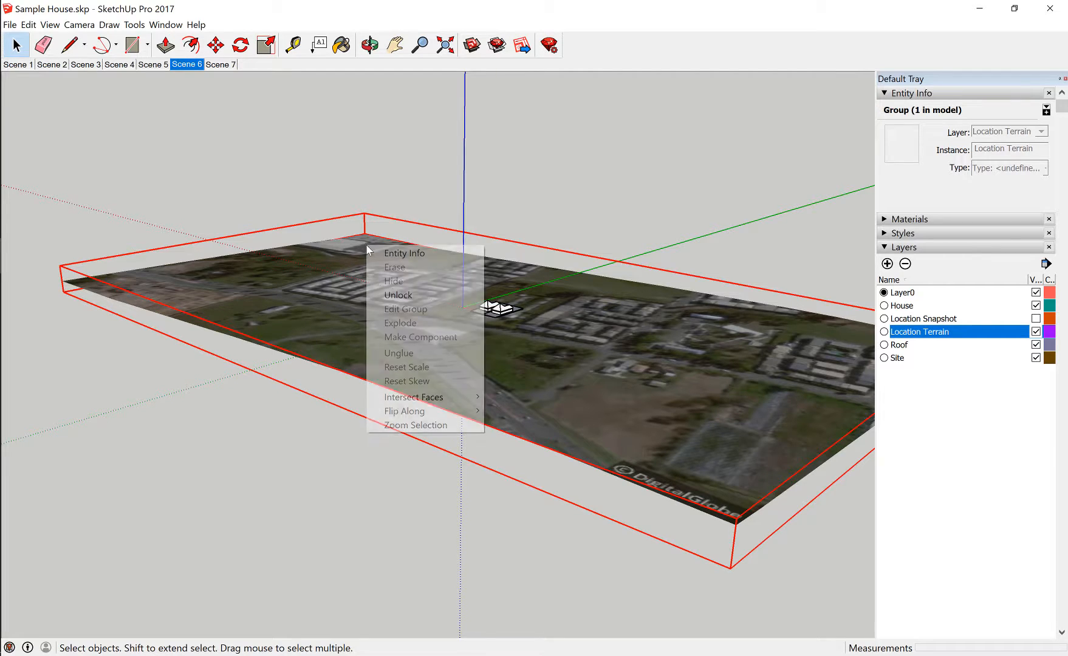
left_click(410, 297)
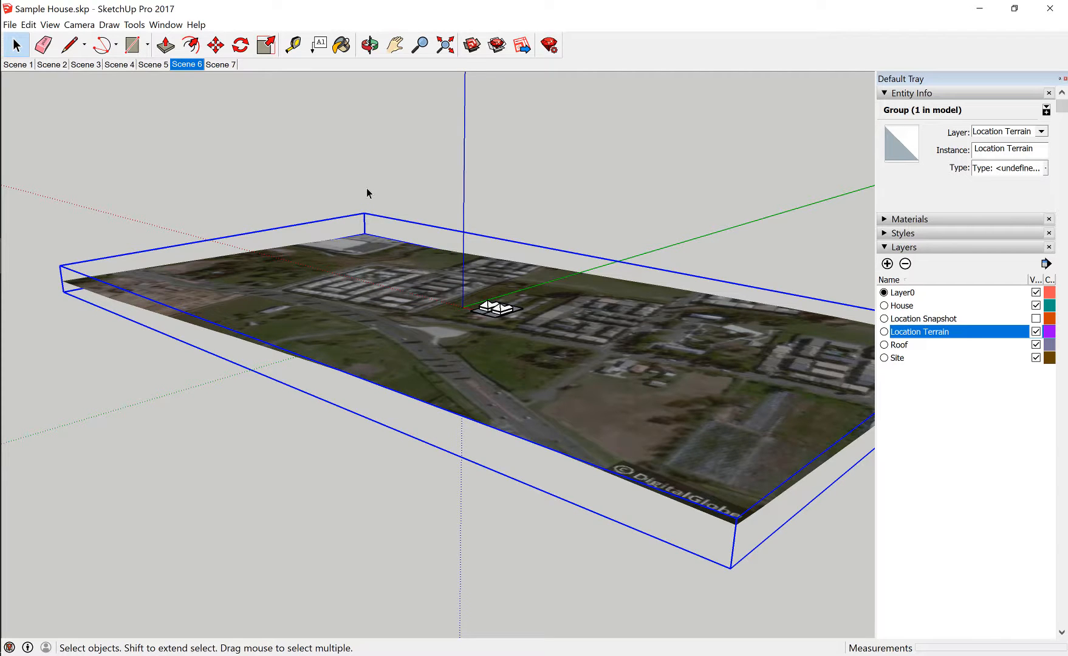
key("Delete")
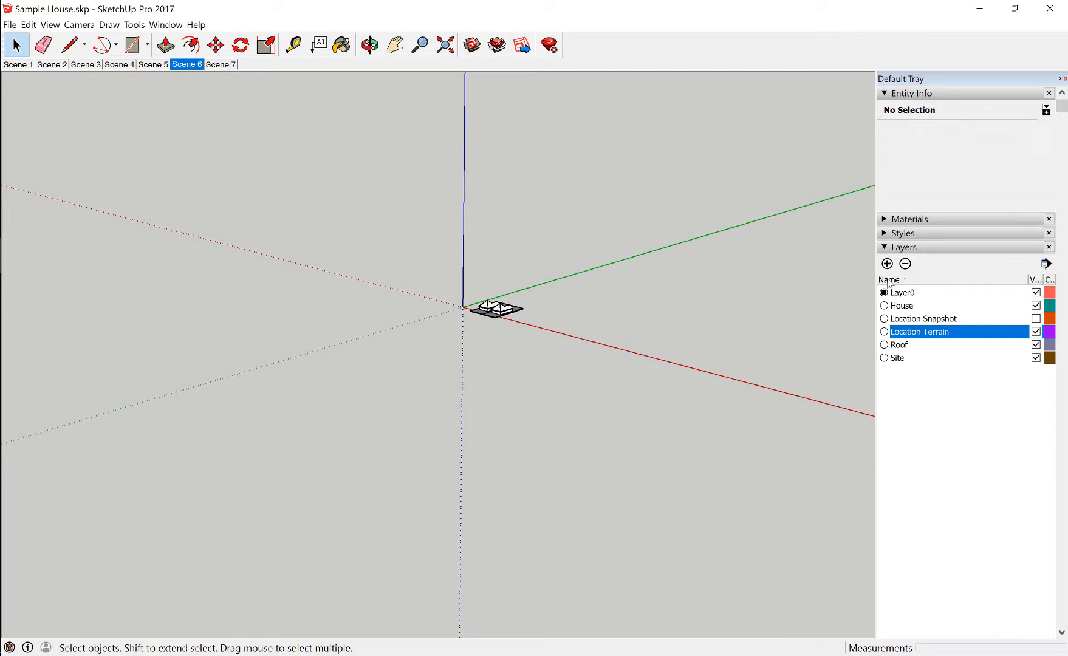
Show the Location Snapshot layer and frame the two houses in a closer, raised corner view over the imagery
left_click(1036, 319)
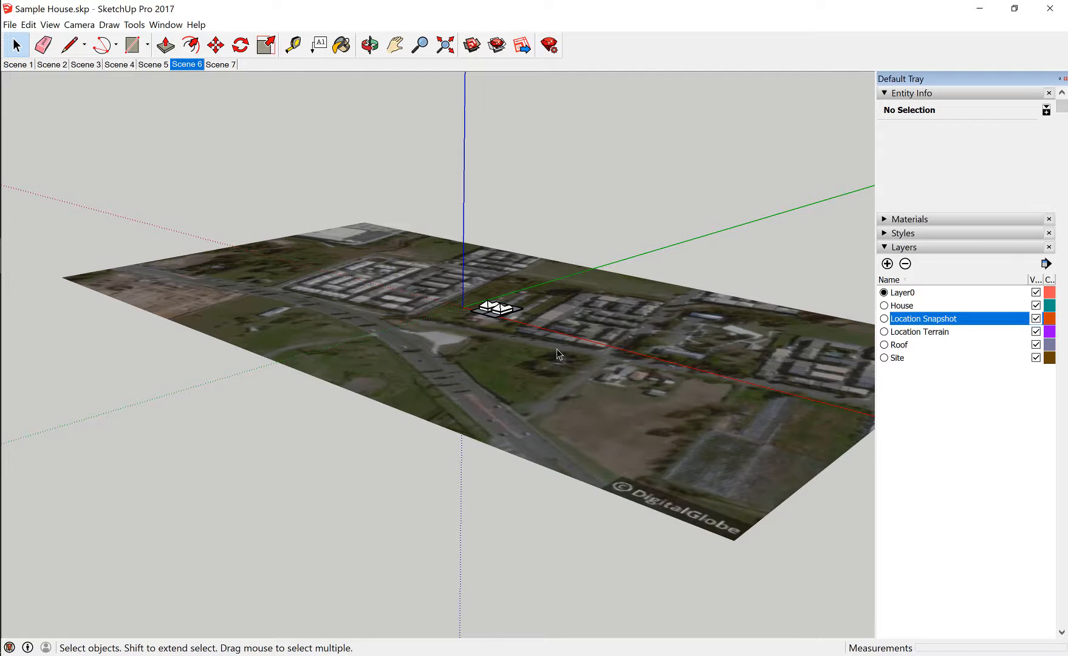
middle_click_drag(502, 364, 547, 436)
scroll(538, 296, "up", 5)
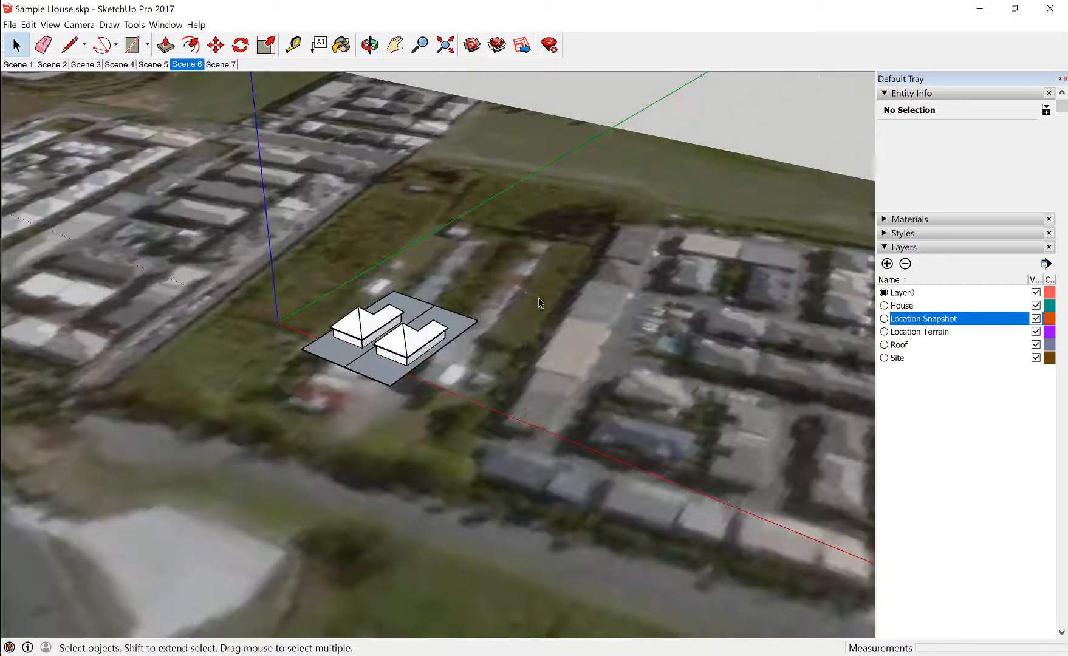
middle_click_drag(538, 297, 587, 369)
scroll(550, 375, "down", 3)
scroll(751, 356, "up", 3)
scroll(427, 432, "up", 3)
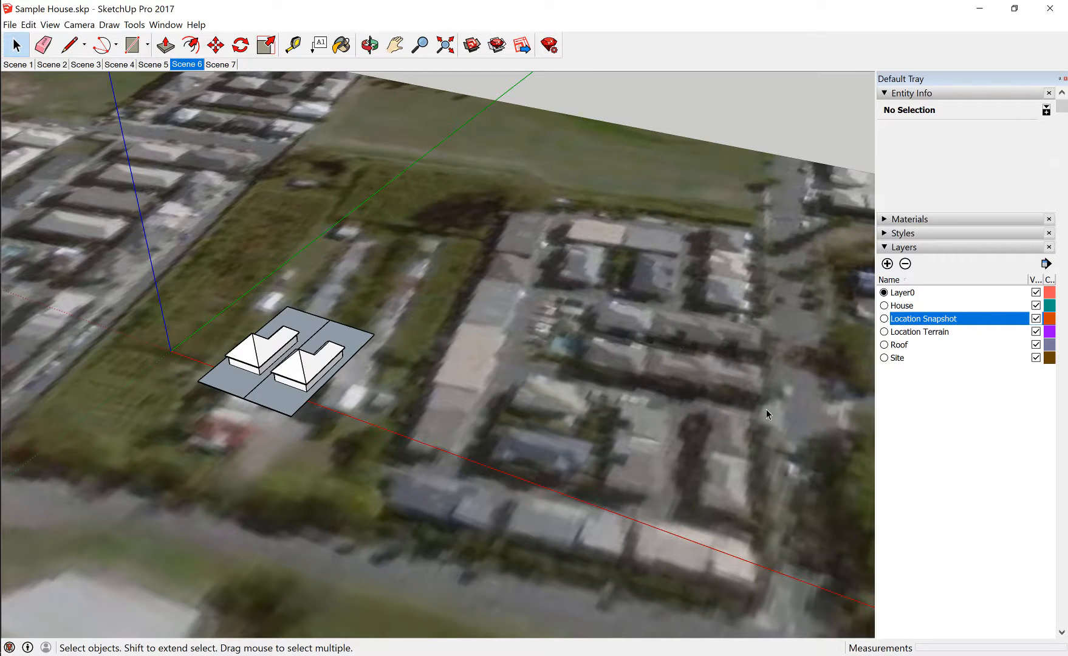
Collapse the Layers settings and turn on shadows for the model
left_click(888, 249)
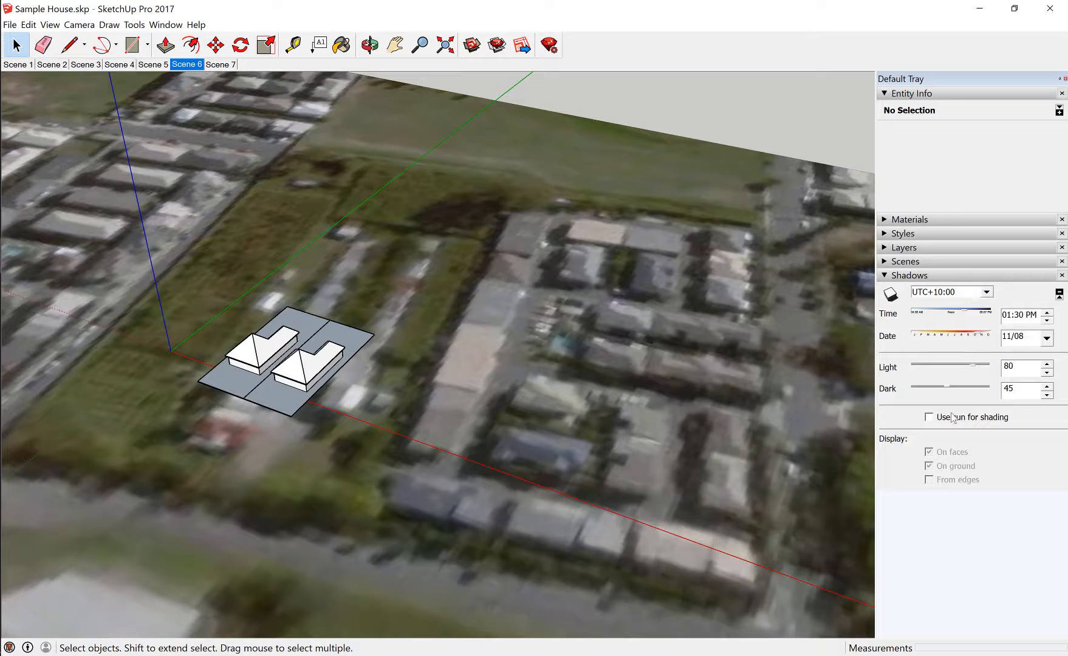
left_click(53, 25)
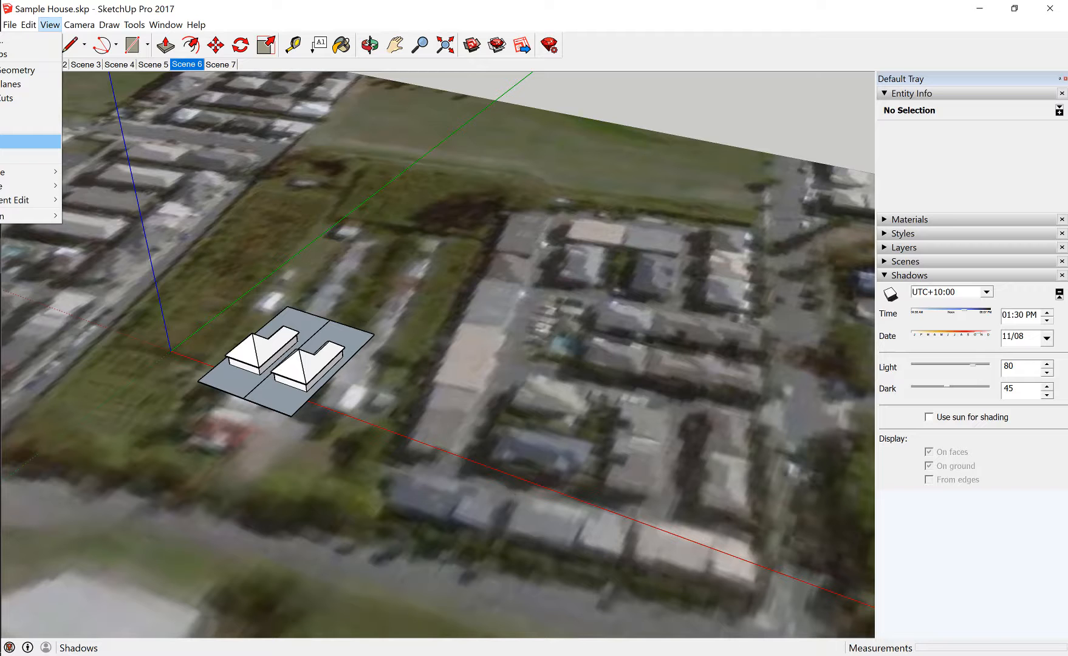
left_click(30, 140)
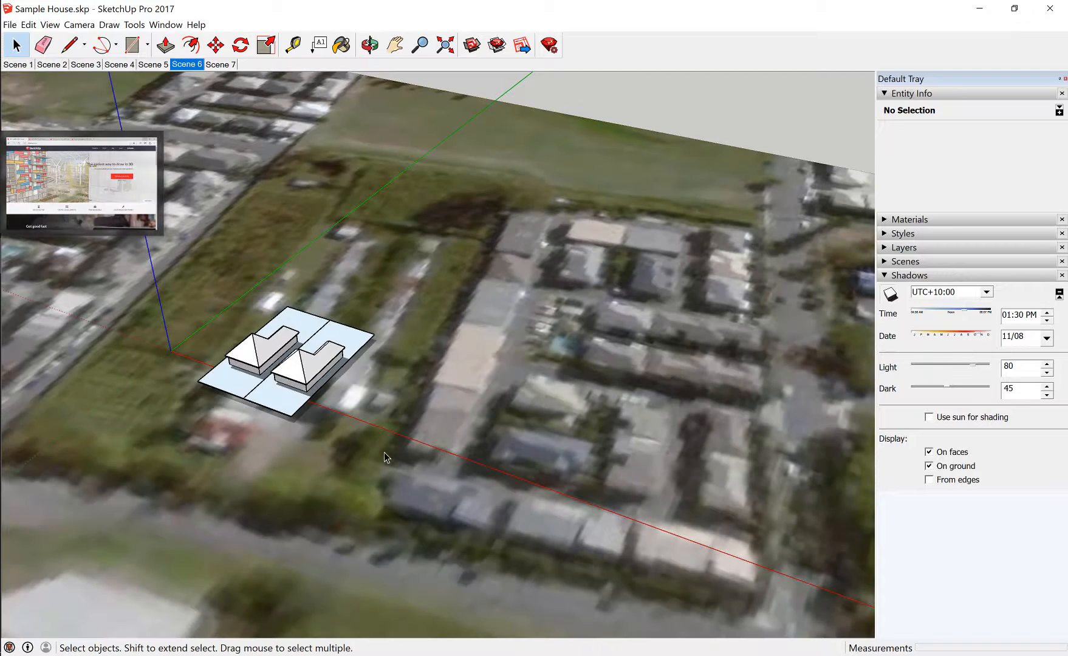
Set the shadow time to 08:28 AM and the date to 01/20 with the two houses framed up close
left_click(369, 44)
left_click_drag(434, 358, 436, 385)
key("space")
scroll(247, 425, "up", 3)
scroll(284, 410, "up", 3)
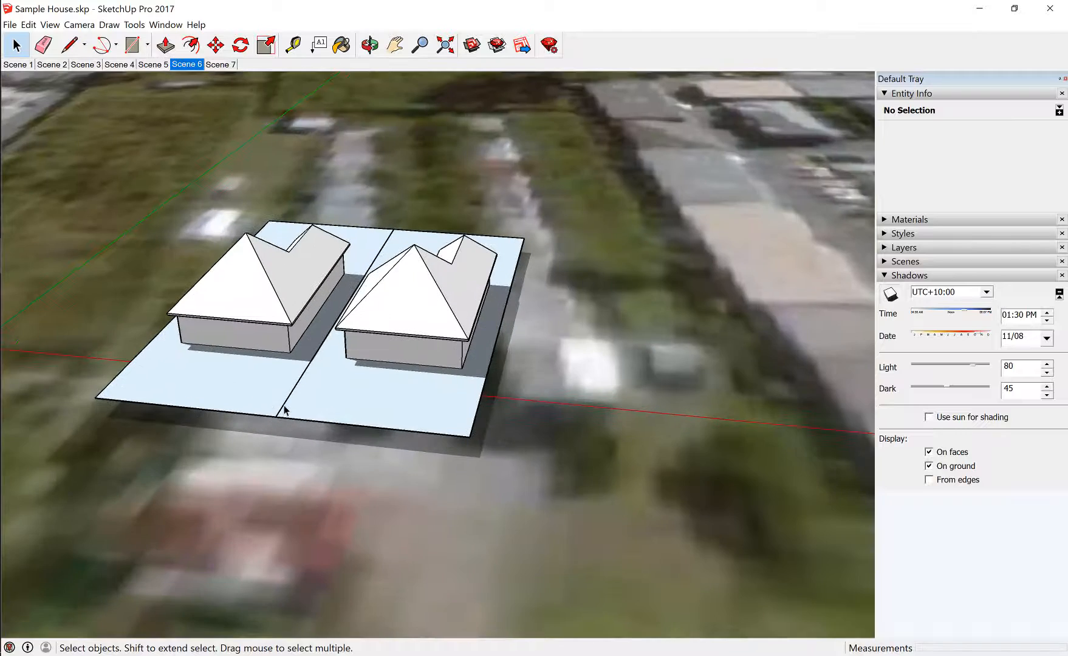
scroll(348, 360, "up", 3)
scroll(380, 357, "up", 2)
middle_click_drag(380, 358, 440, 485)
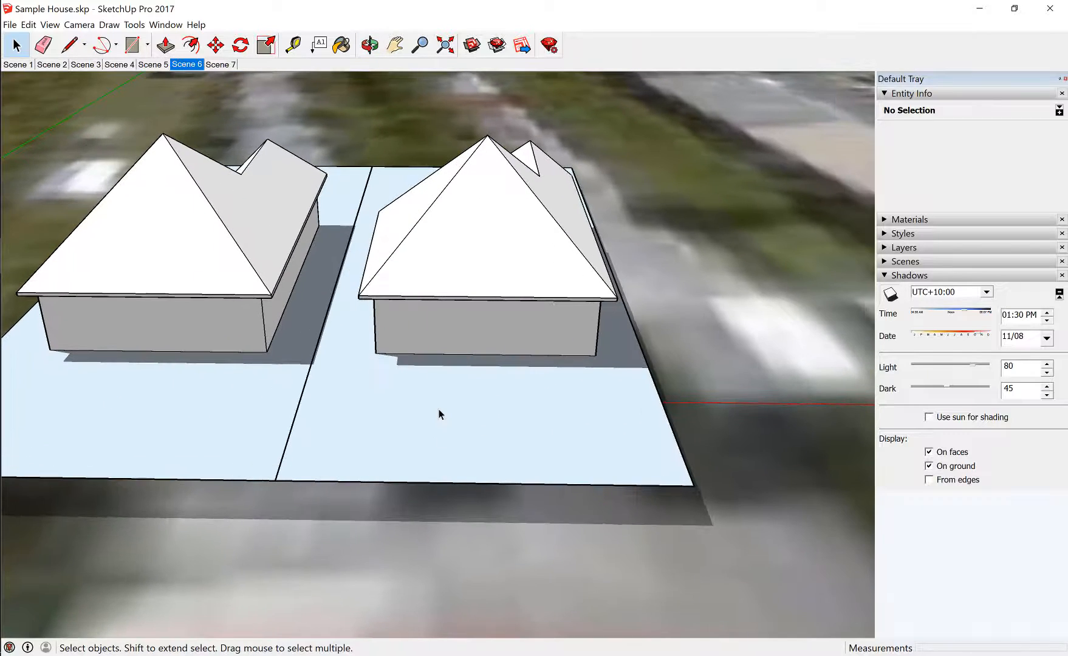
middle_click_drag(439, 413, 443, 439)
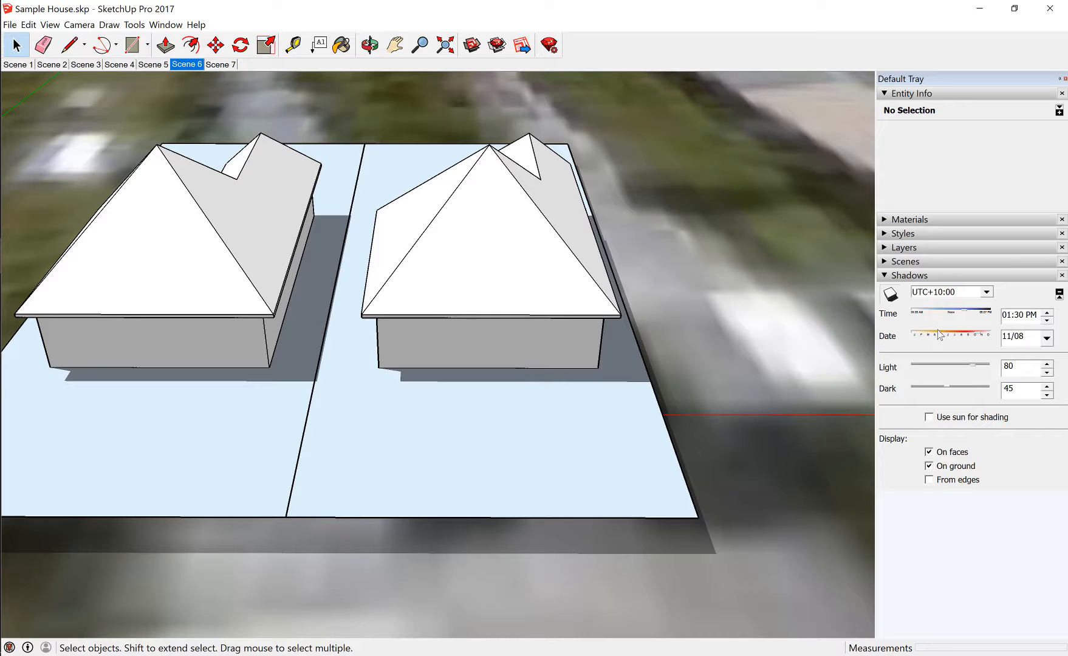
mouse_move(967, 313)
left_mouse_down()
mouse_move(922, 319)
mouse_move(972, 316)
mouse_move(946, 316)
mouse_move(965, 337)
mouse_move(950, 338)
mouse_move(970, 338)
mouse_move(943, 338)
mouse_move(975, 339)
mouse_move(917, 340)
mouse_move(947, 317)
mouse_move(934, 316)
left_mouse_up()
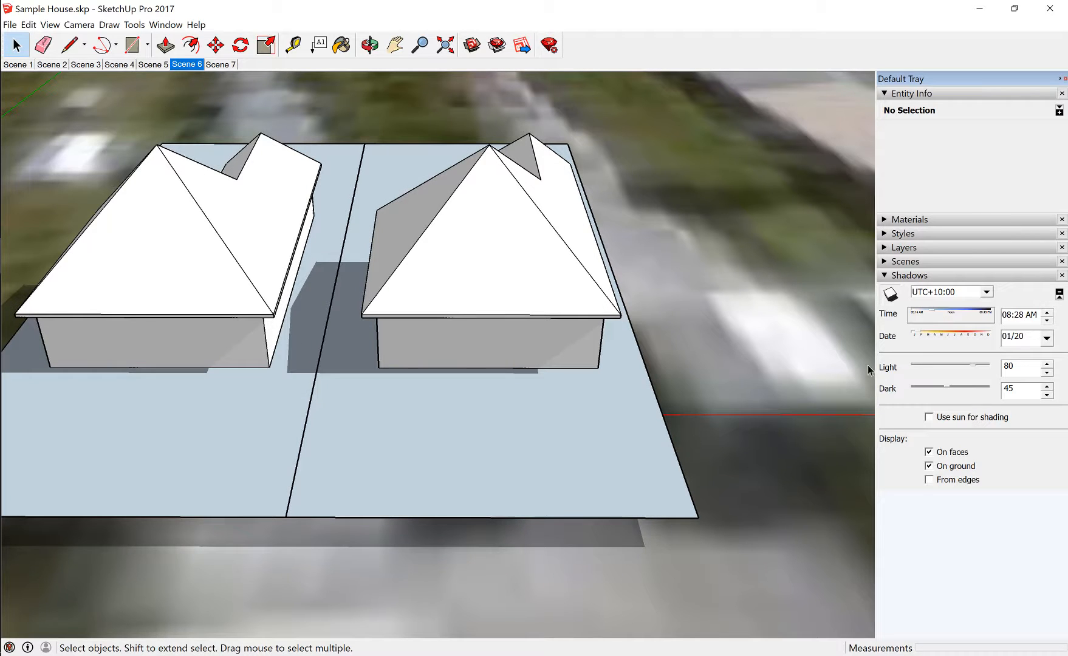
Examine how the January morning shadows fall around both houses and their lots from the front, side and rear
middle_click_drag(560, 418, 429, 302)
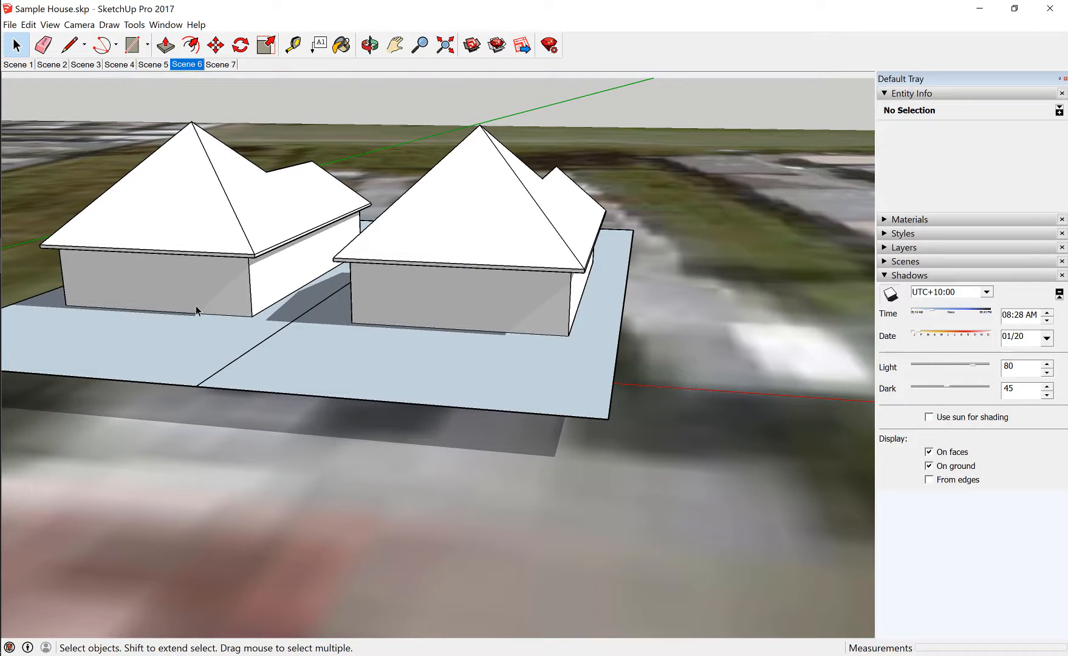
middle_click_drag(195, 306, 728, 409)
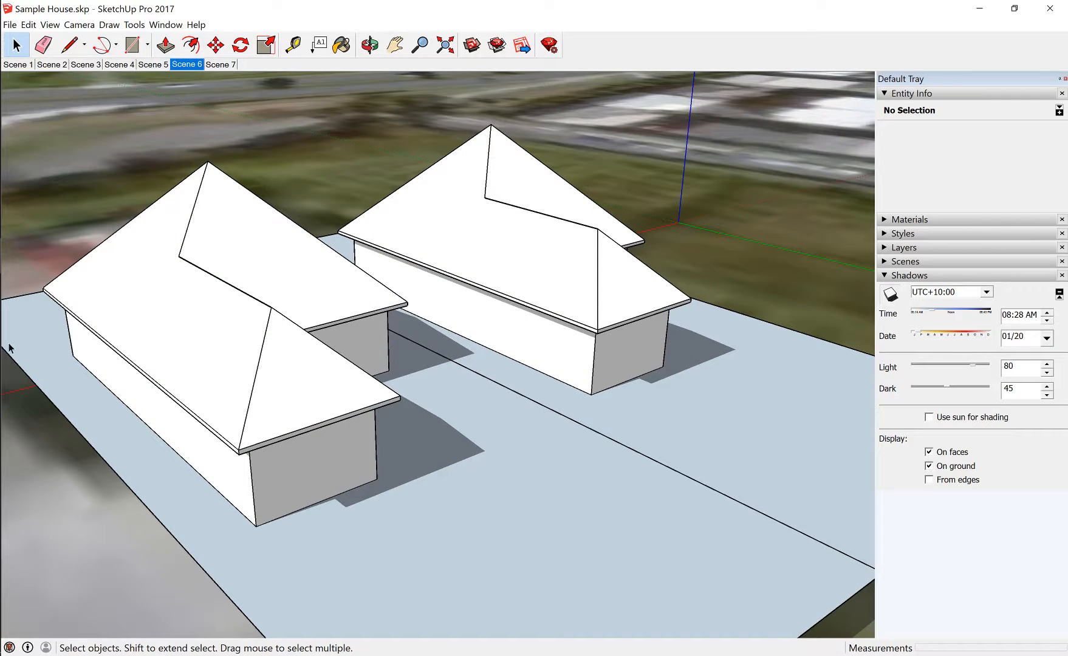
middle_click_drag(311, 485, 103, 290)
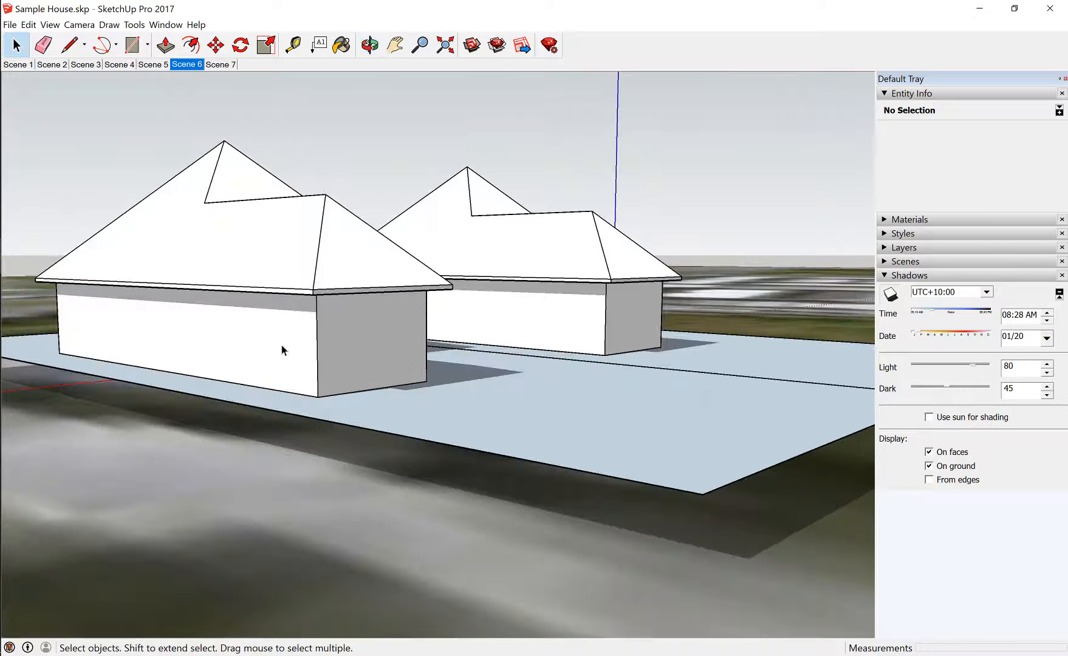
middle_click_drag(282, 346, 331, 313)
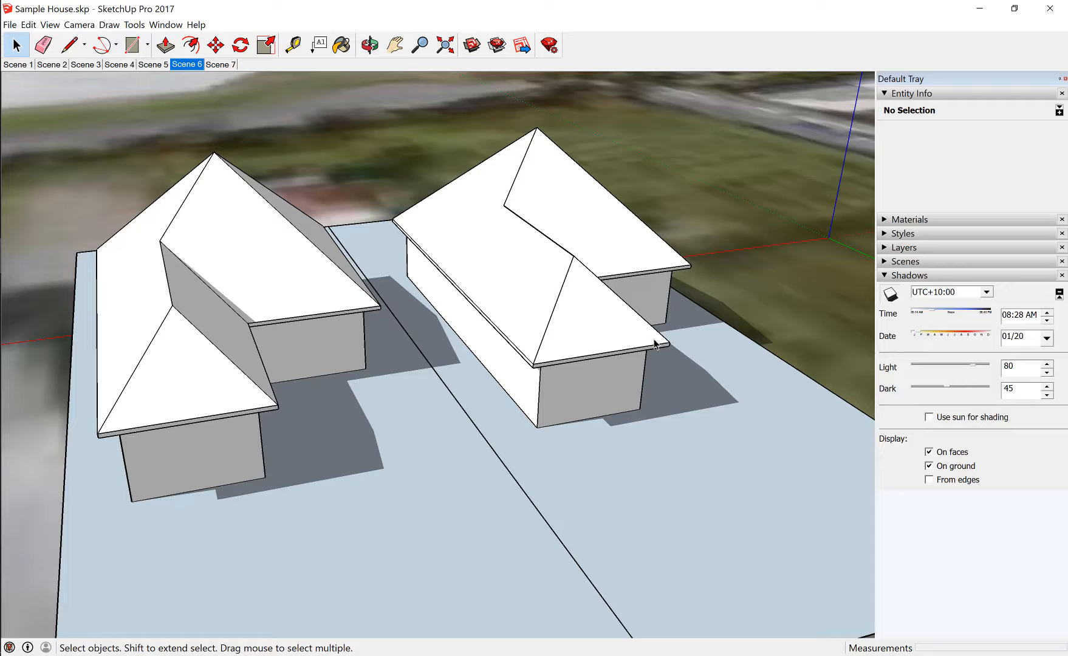
middle_click_drag(241, 436, 362, 405)
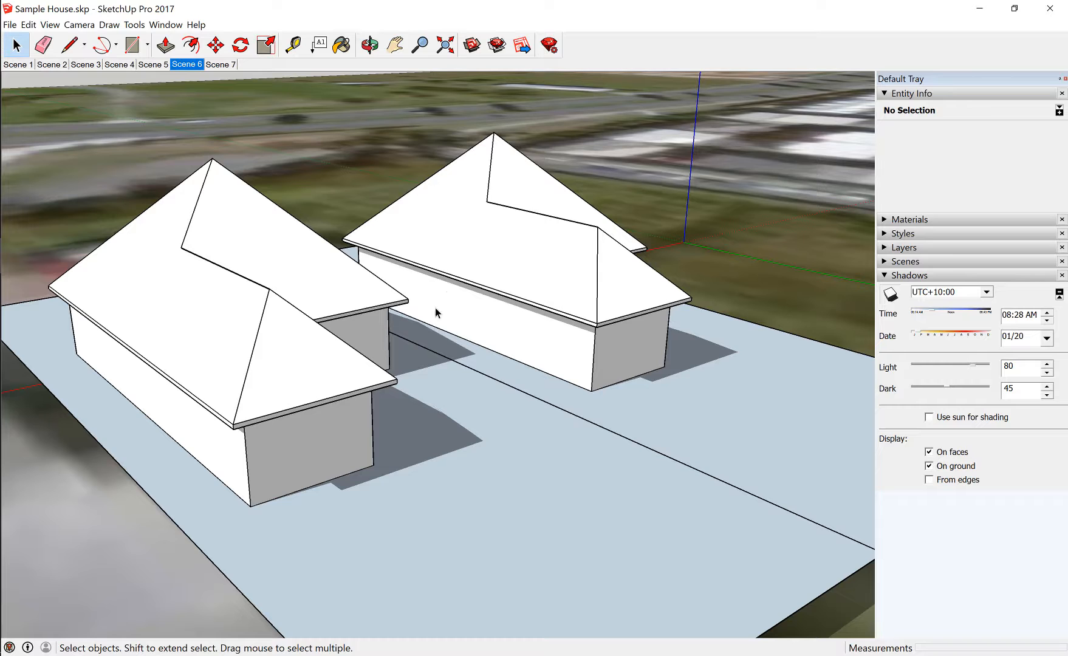
middle_click_drag(498, 355, 546, 381)
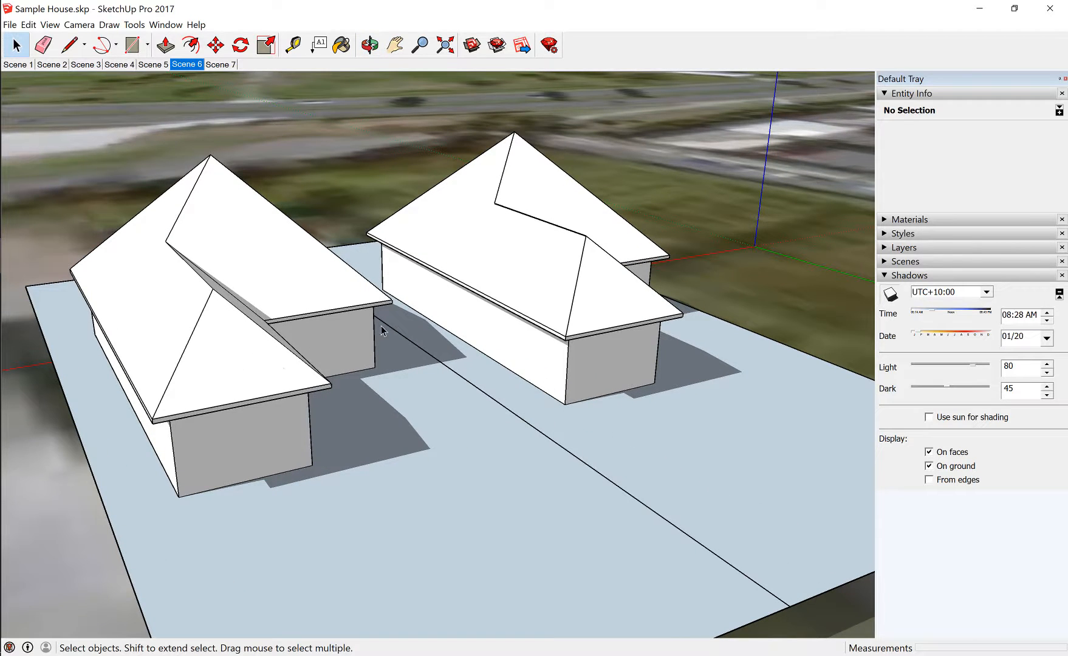
mouse_move(326, 410)
middle_mouse_down()
mouse_move(285, 415)
mouse_move(307, 413)
middle_mouse_up()
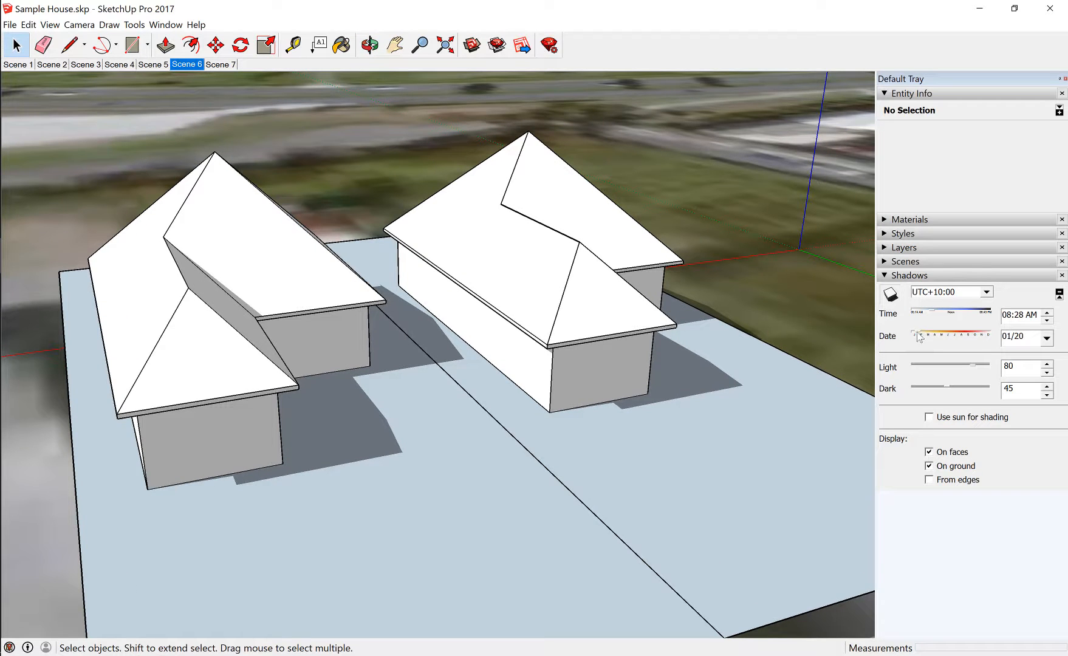
Set the shadow date to 07/27 and check the winter morning shadows between the houses
left_click_drag(918, 338, 956, 336)
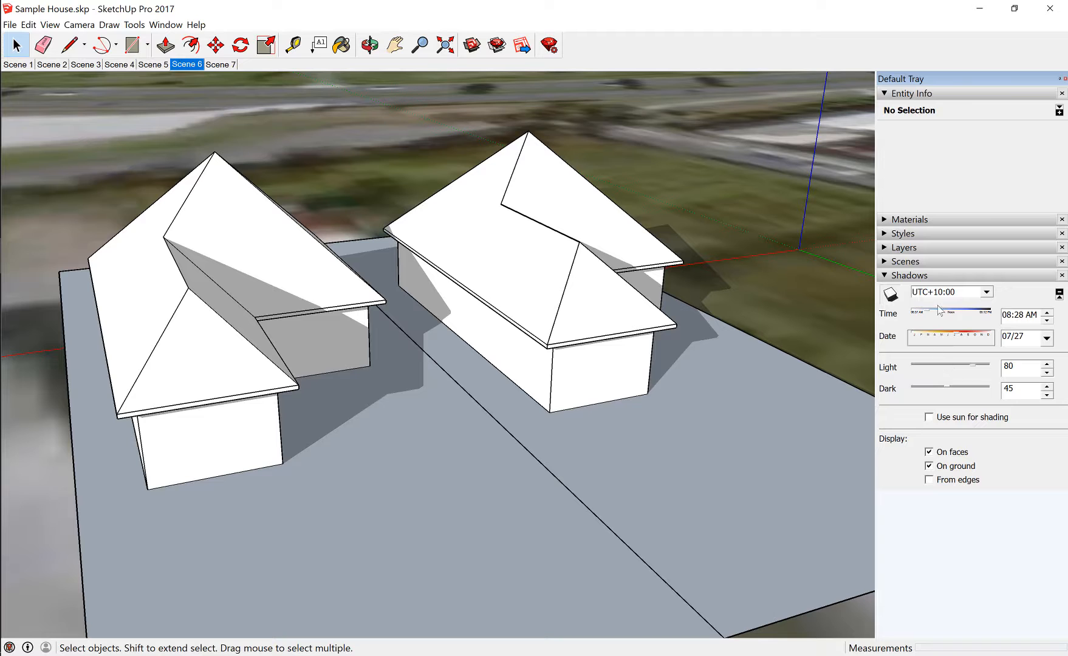
middle_click_drag(467, 438, 276, 319)
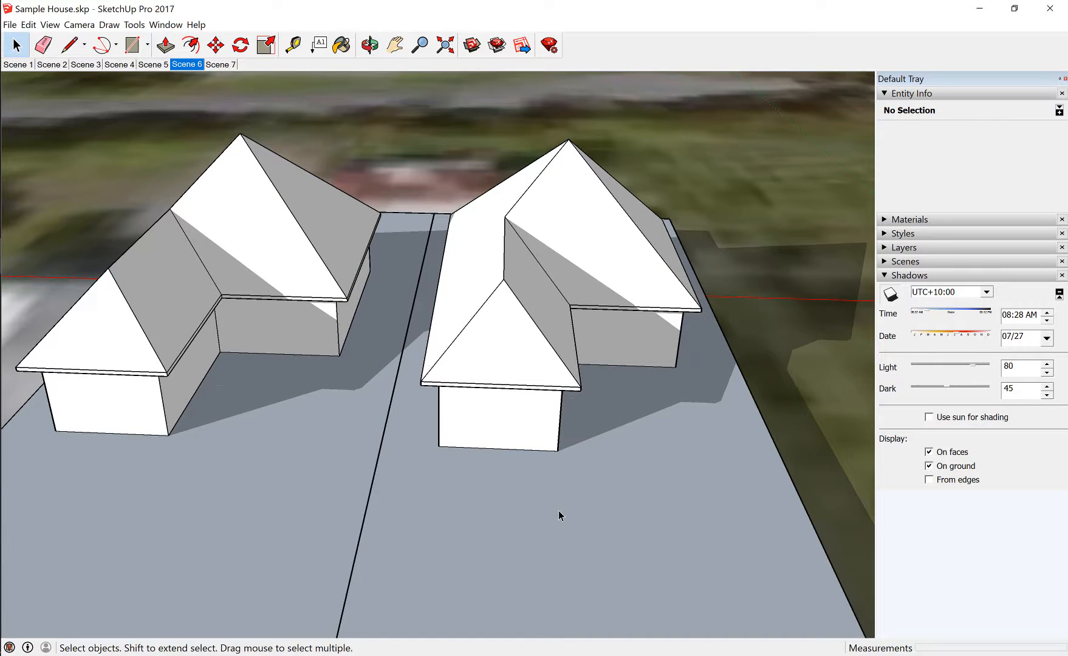
middle_click_drag(558, 513, 472, 360)
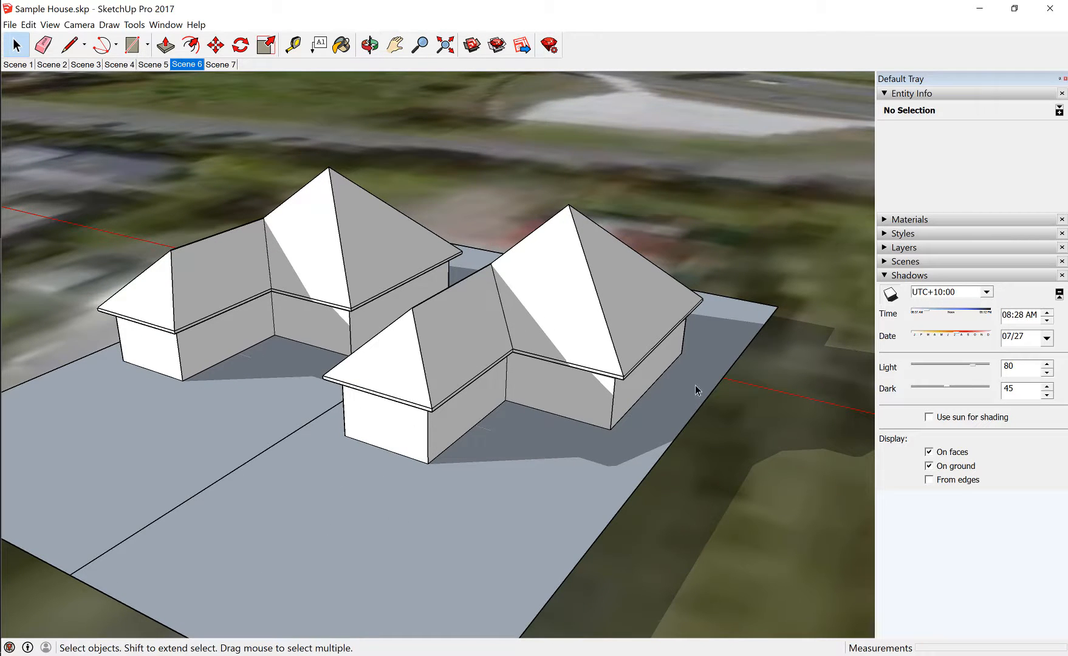
middle_click_drag(308, 457, 472, 472)
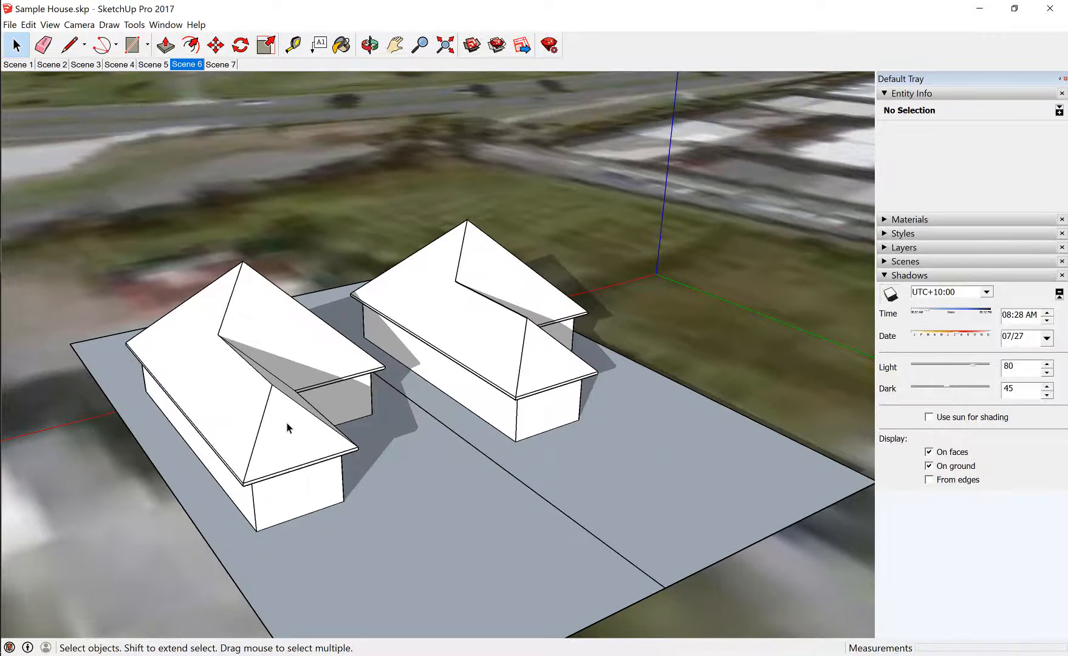
Flip the roof and wall groups of the house farther from the origin together along the red direction
left_click(291, 430)
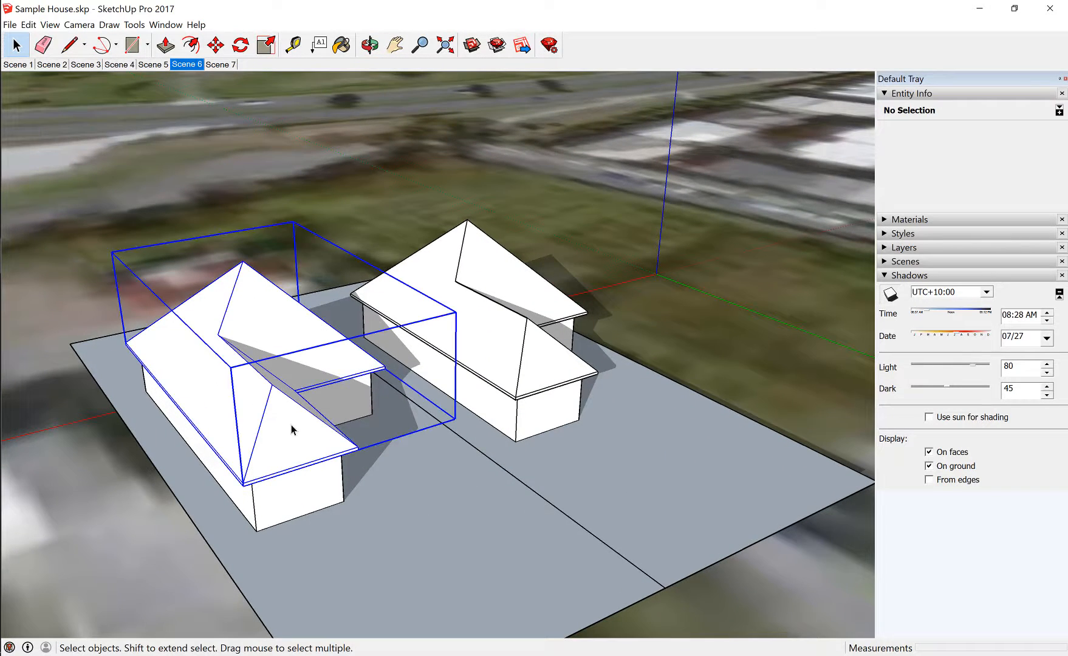
left_click(306, 495, "shift")
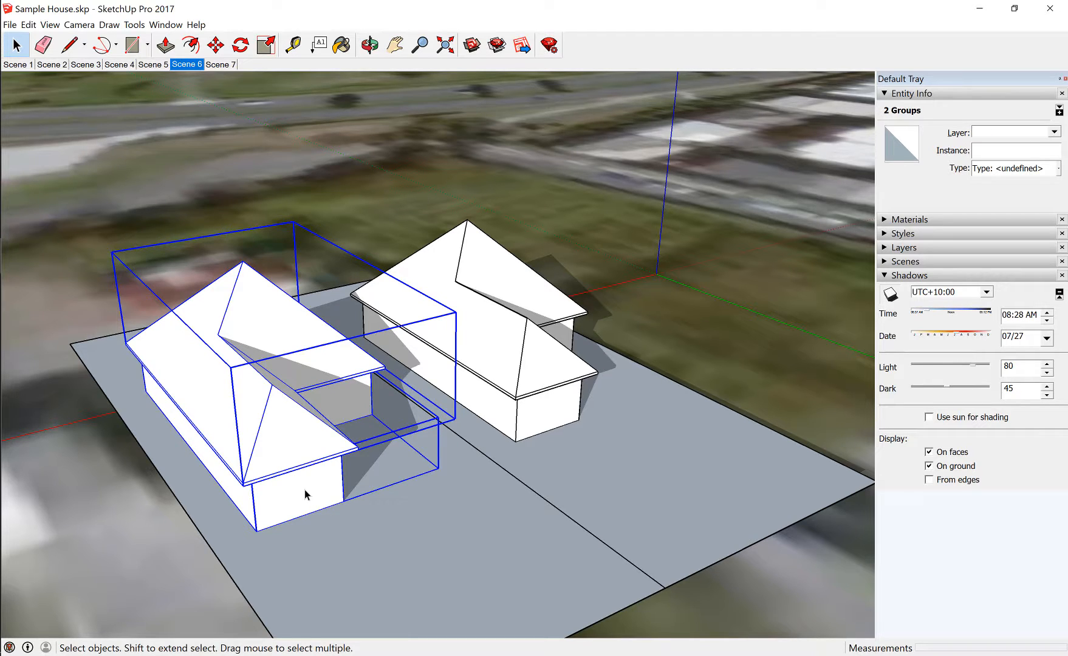
right_click(306, 495)
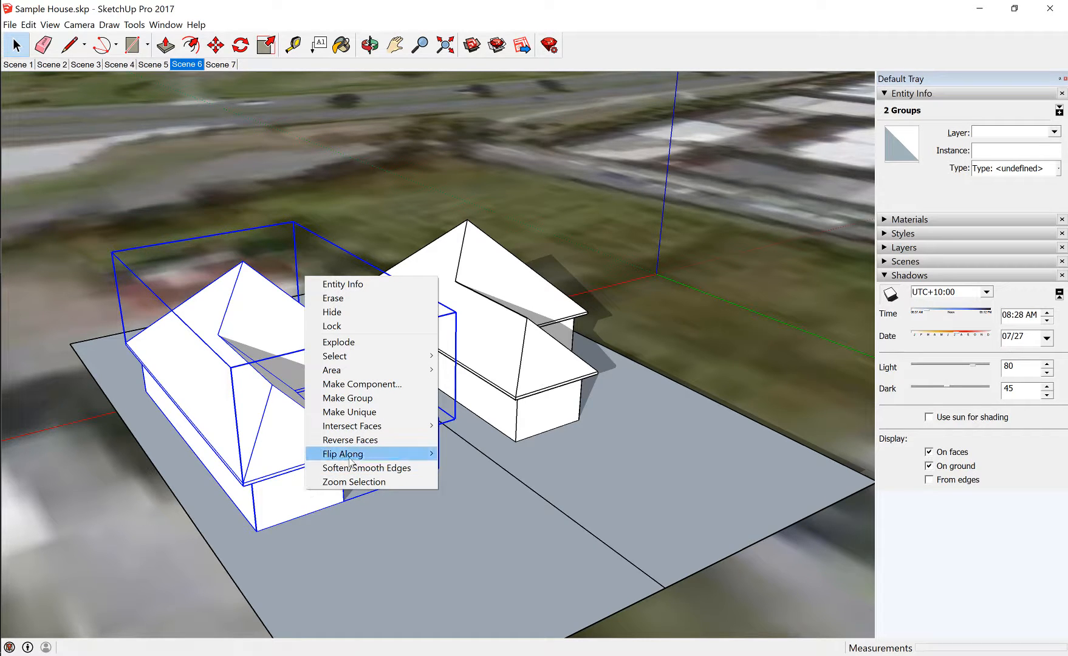
mouse_move(309, 458)
left_click(243, 453)
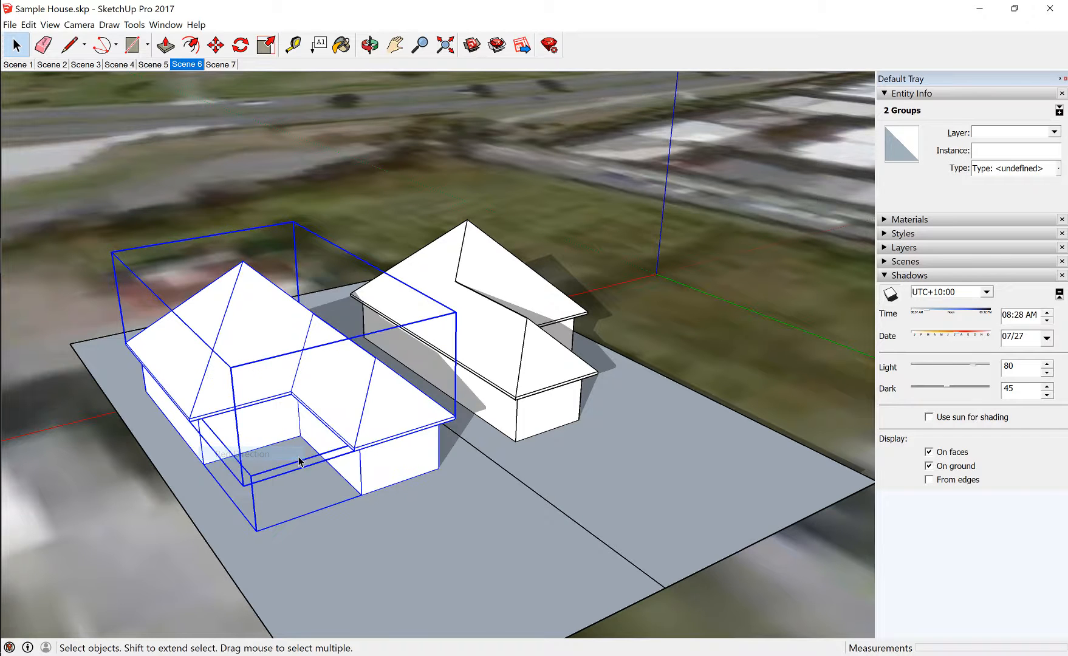
left_click(382, 515)
Flip the roof and wall groups of the house nearer the origin together along the red direction
middle_click_drag(411, 506, 333, 413)
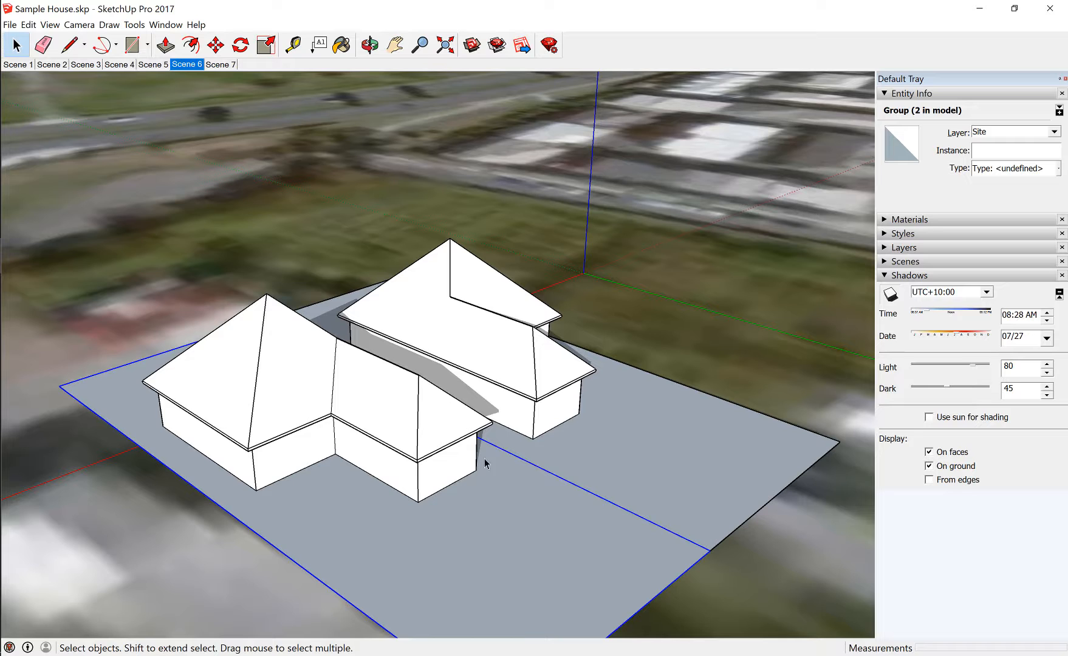
middle_click_drag(564, 454, 437, 474)
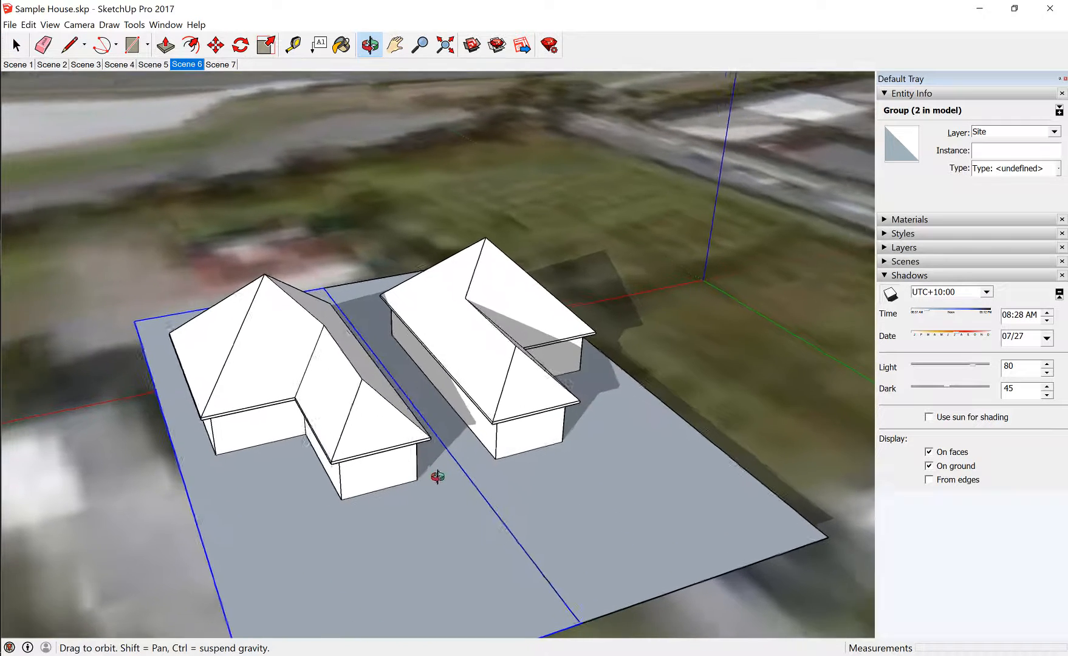
scroll(438, 425, "up", 6)
middle_click_drag(438, 389, 344, 249)
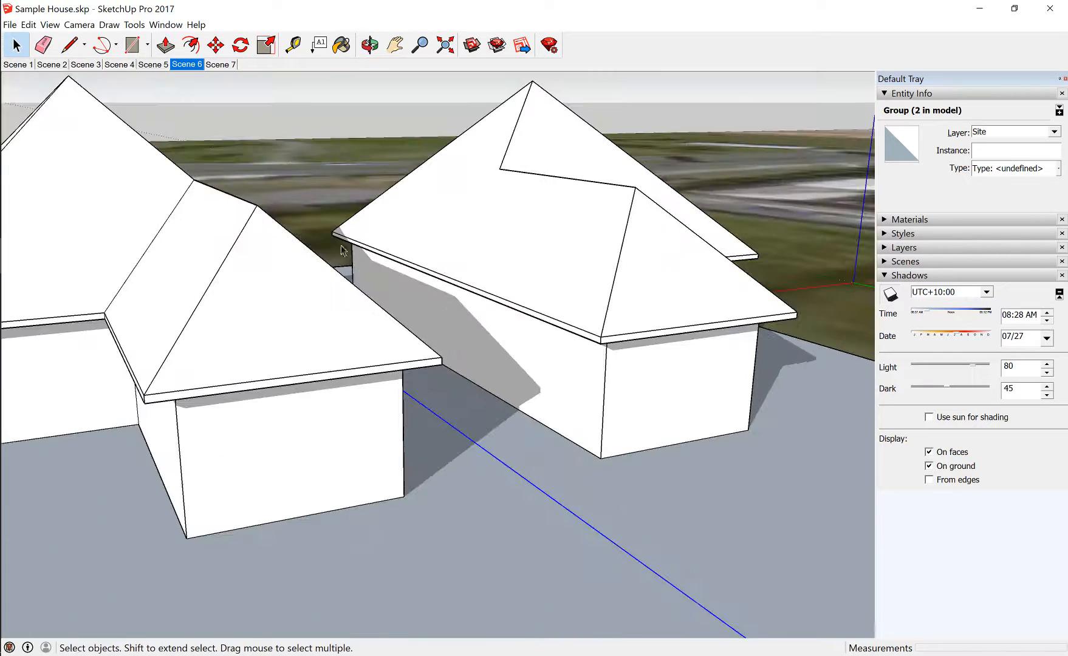
middle_click_drag(581, 528, 458, 510)
left_click(523, 348)
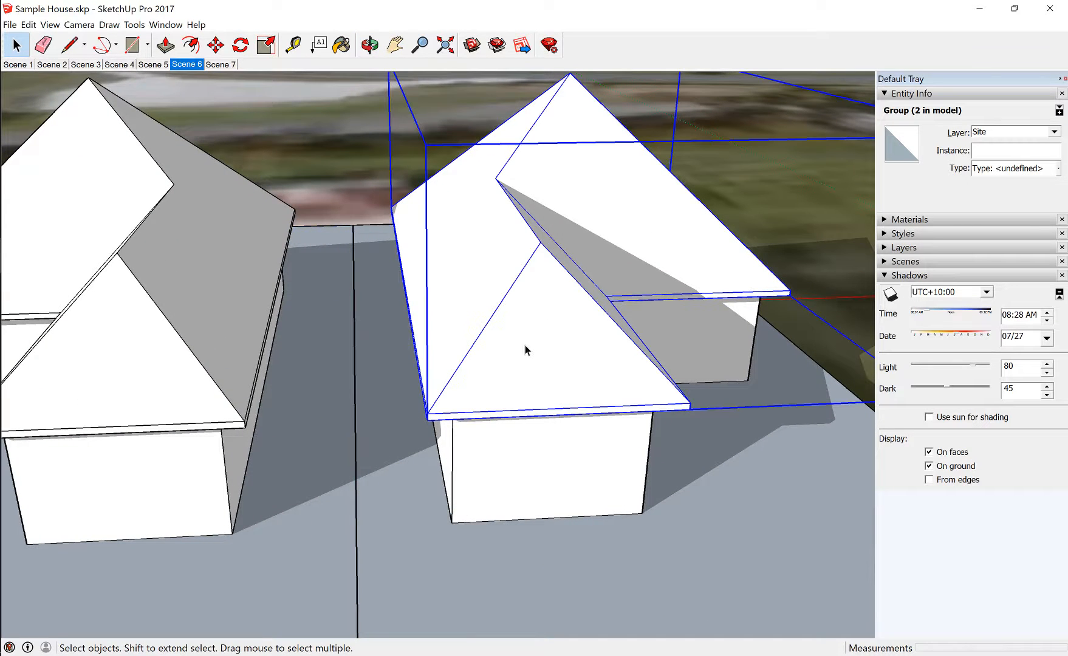
left_click(593, 491, "shift")
right_click(593, 491)
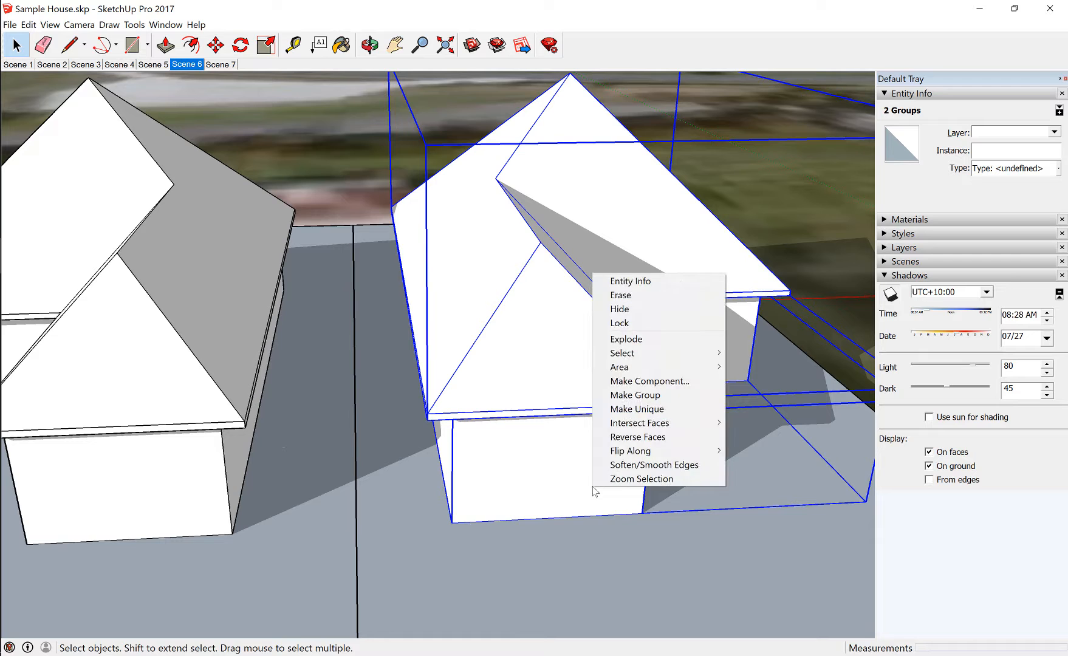
mouse_move(622, 456)
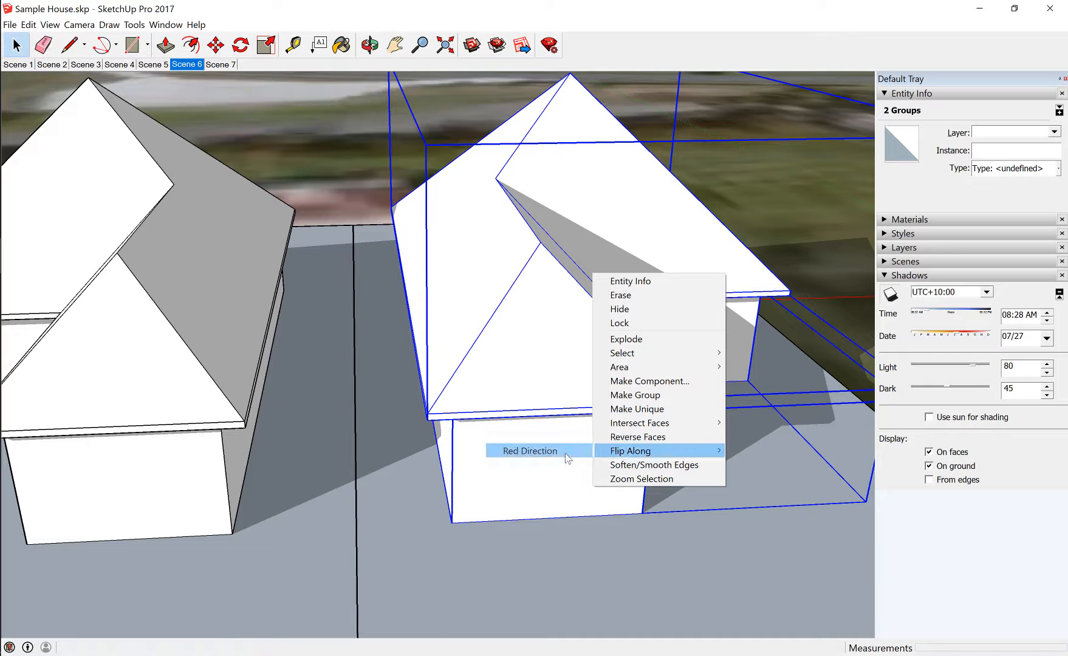
left_click(552, 450)
Examine the July morning shadows on and between the two mirrored houses from the rear, front and above
middle_click_drag(562, 456, 505, 437)
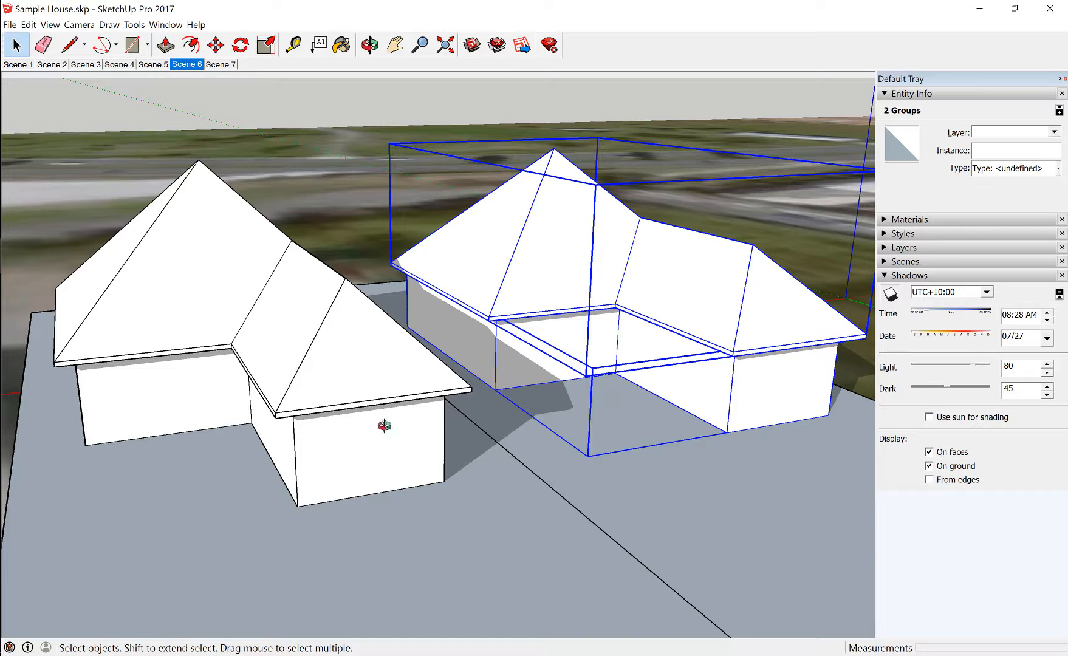
middle_click_drag(381, 424, 333, 274)
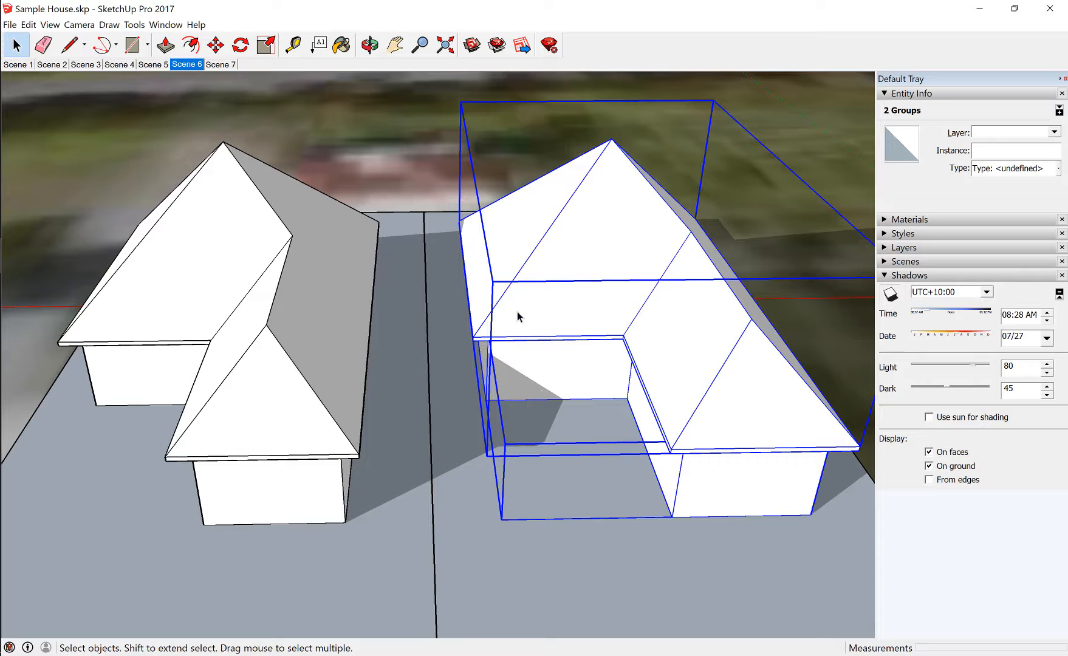
middle_click_drag(481, 418, 641, 287)
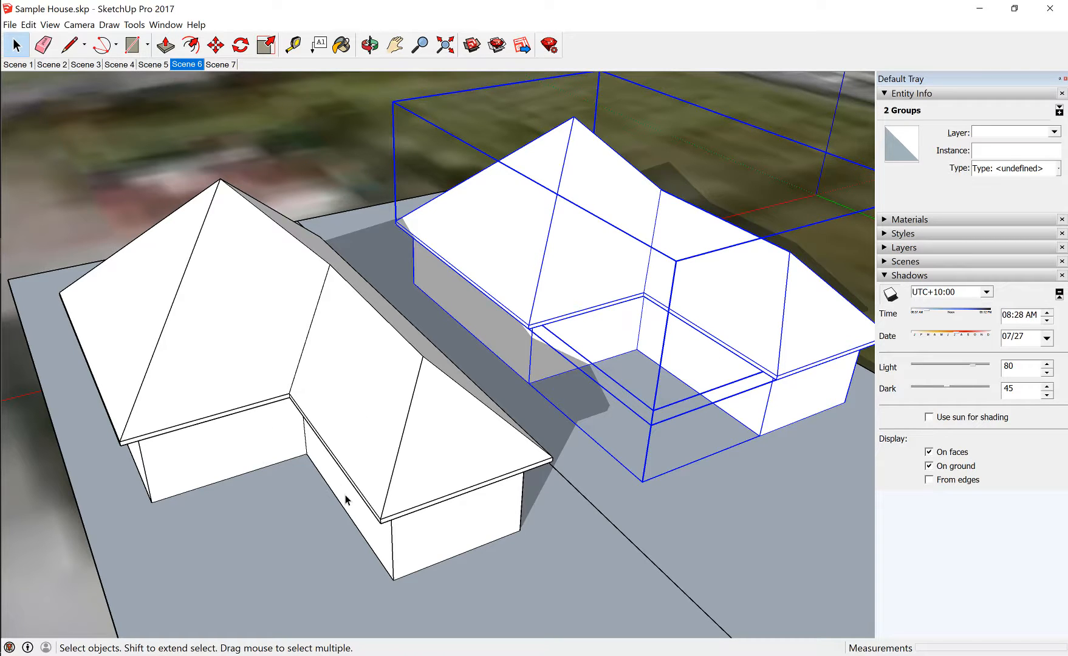
scroll(343, 405, "down", 10)
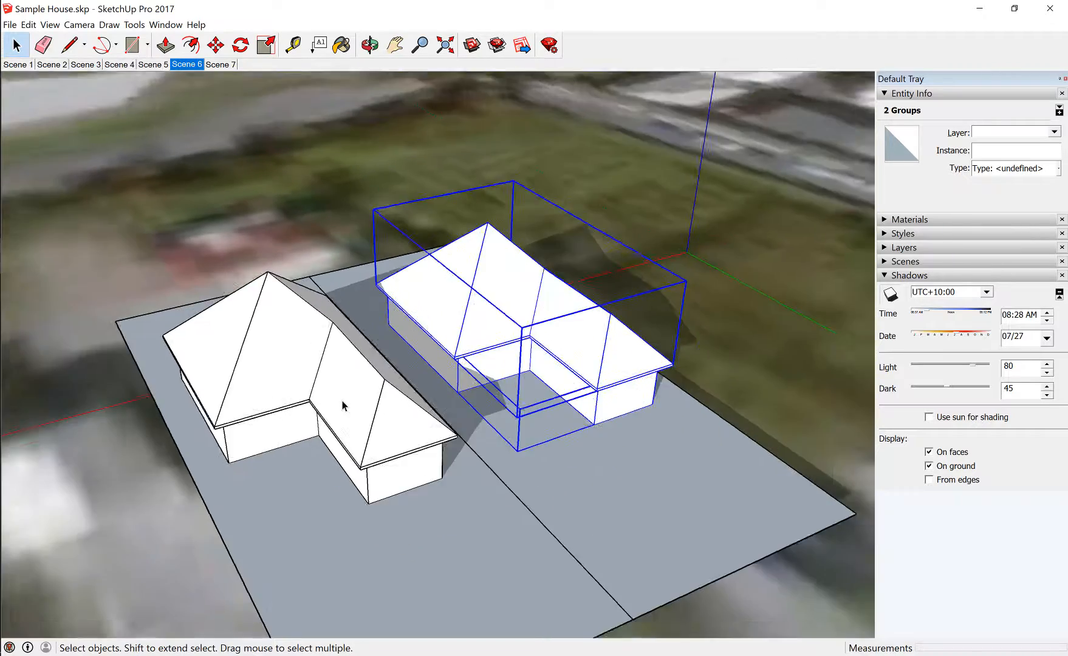
middle_click_drag(350, 415, 736, 429)
middle_click_drag(557, 457, 694, 435)
scroll(481, 467, "up", 6)
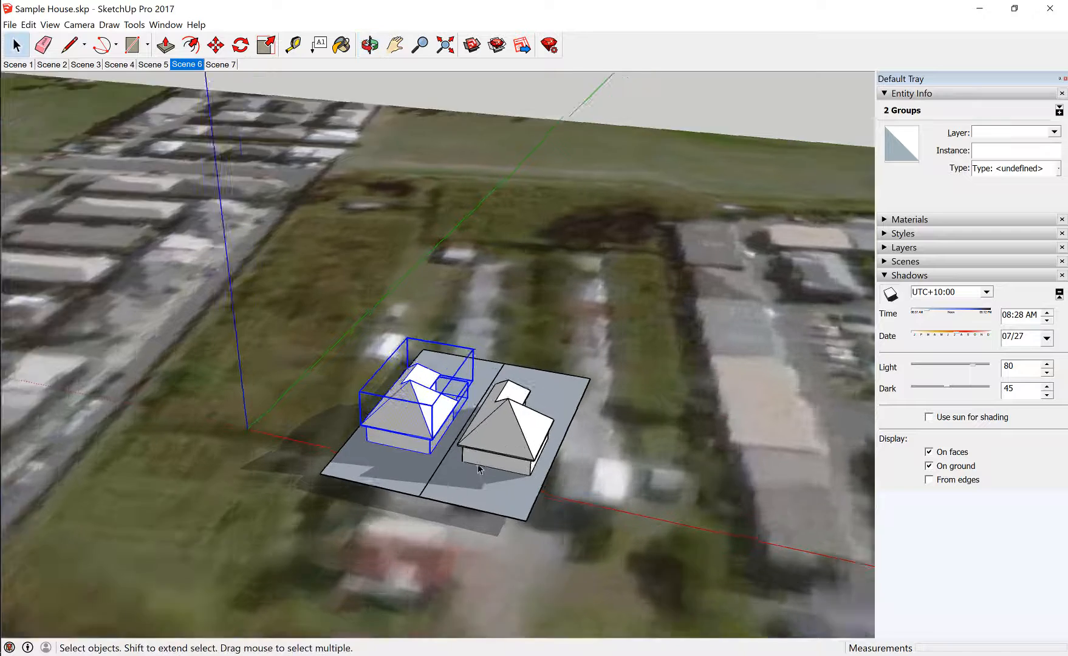
middle_click_drag(481, 468, 474, 401)
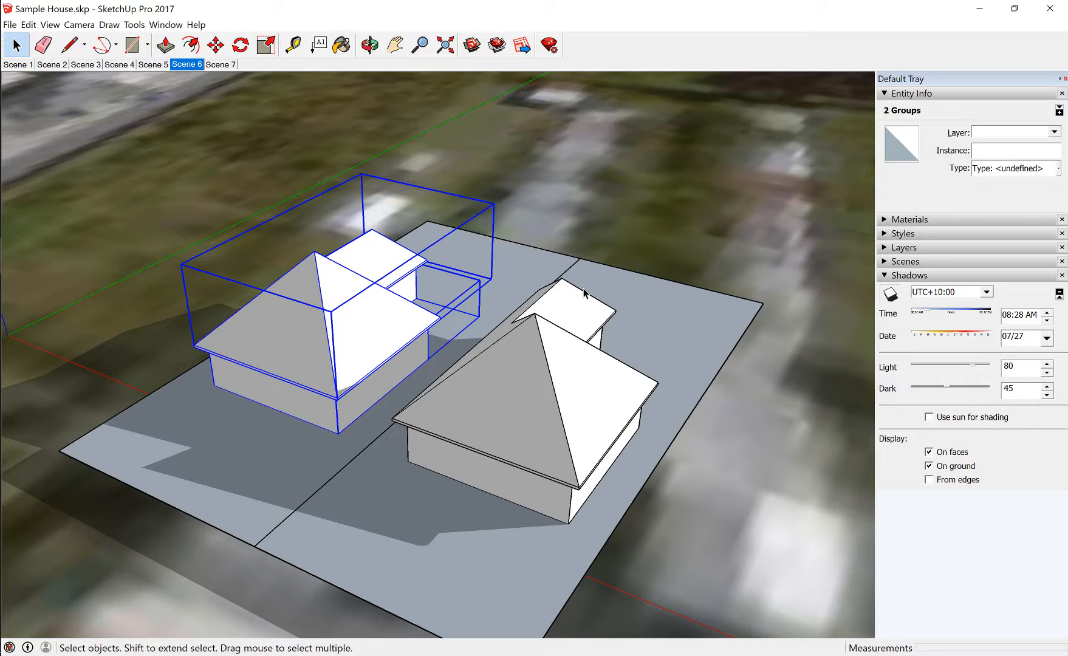
middle_click_drag(591, 408, 481, 369)
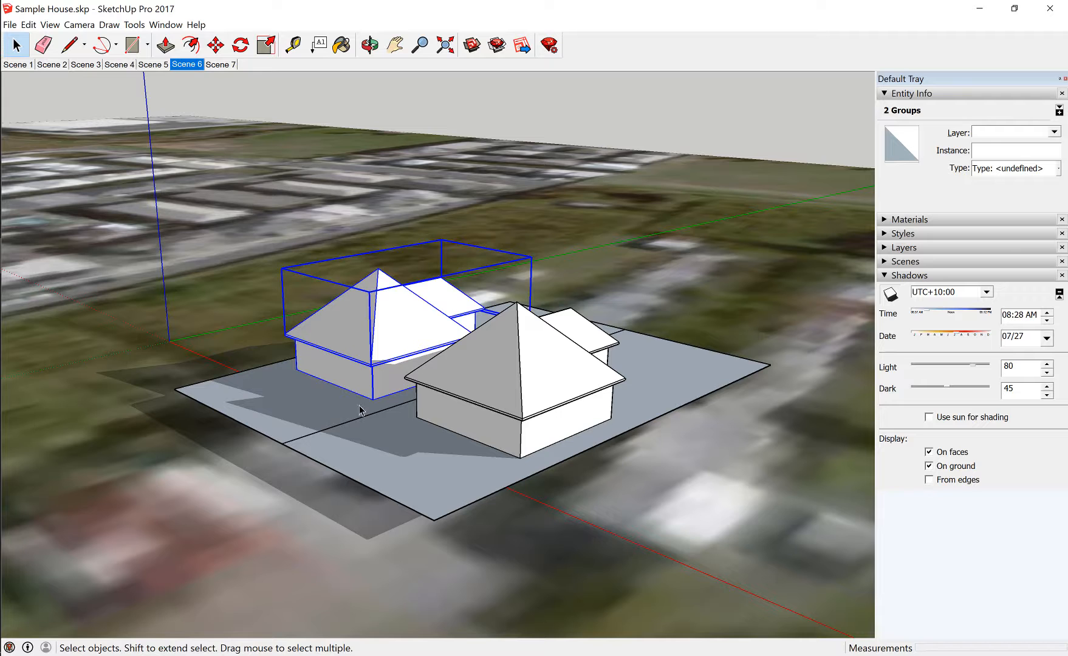
middle_click_drag(359, 395, 490, 550)
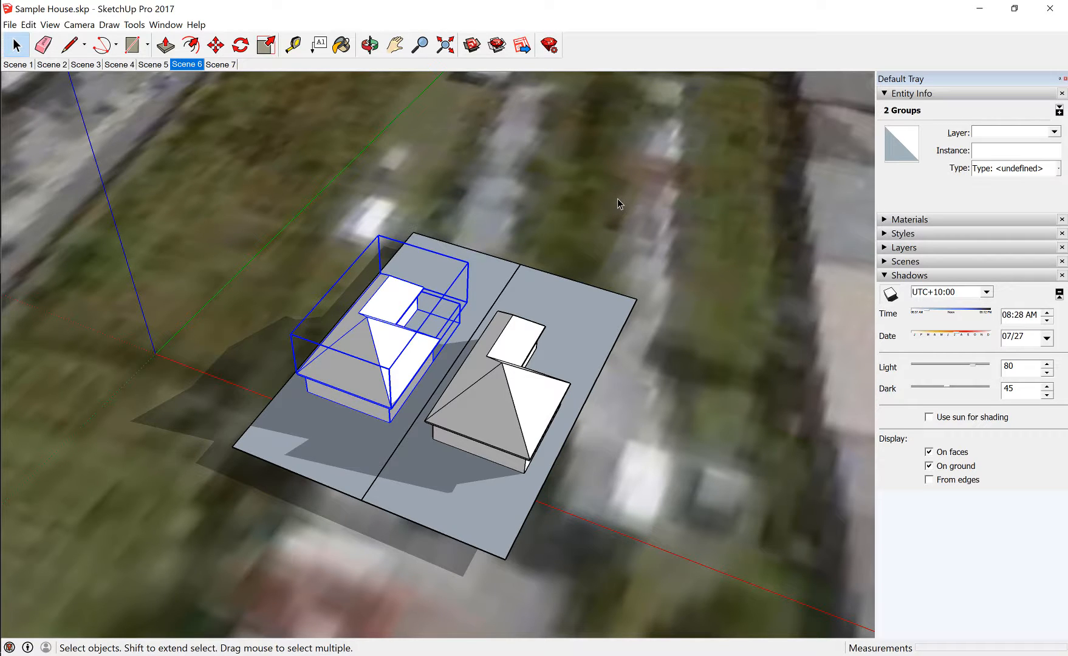
middle_click_drag(640, 391, 348, 158)
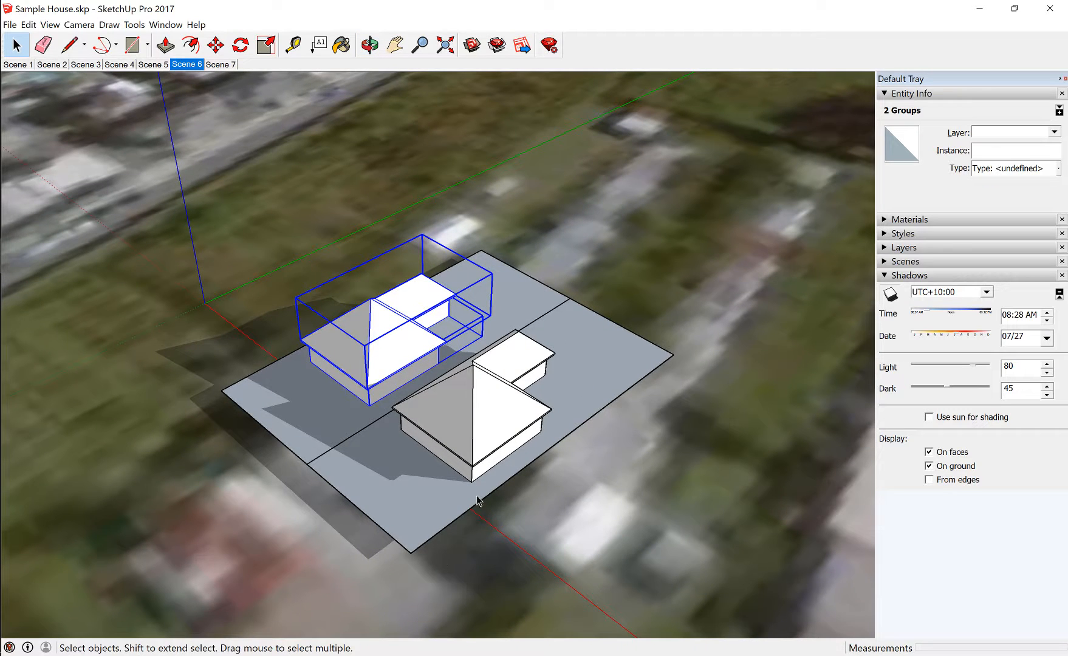